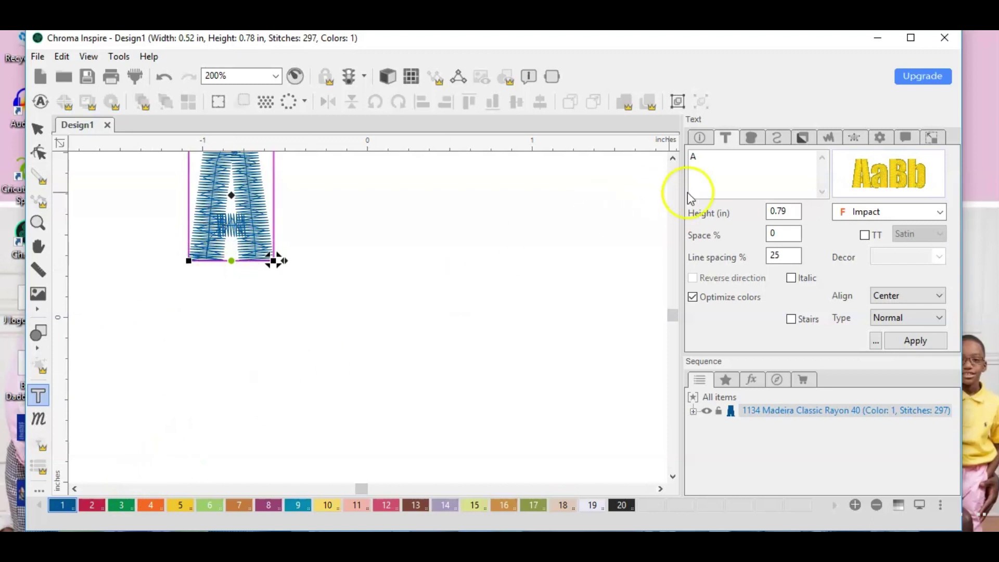
# - Select the letter A design and replace its text with M and NE separated by a wide gap of spaces
pyautogui.click(41, 251)
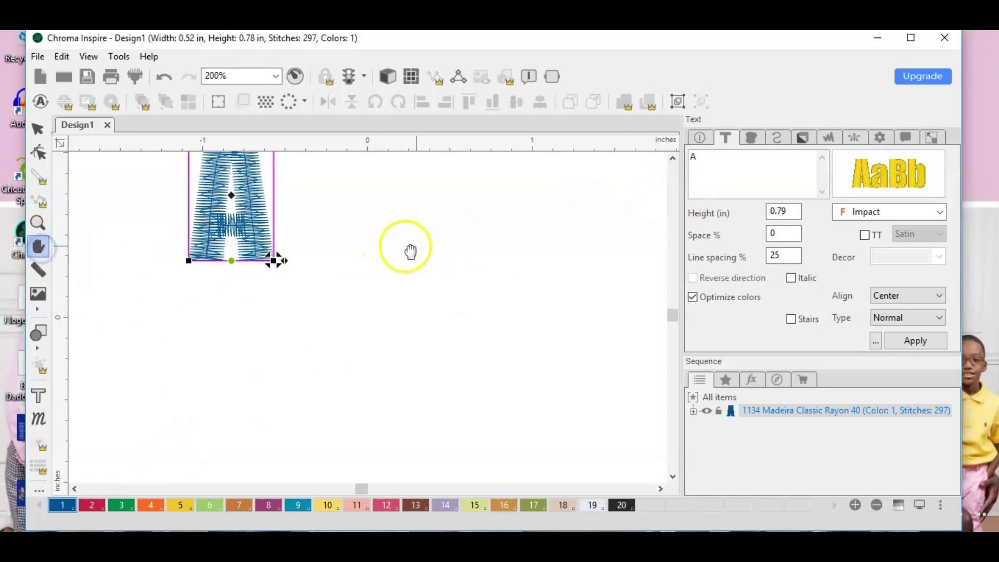
pyautogui.moveTo(404, 248); pyautogui.dragTo(428, 330)
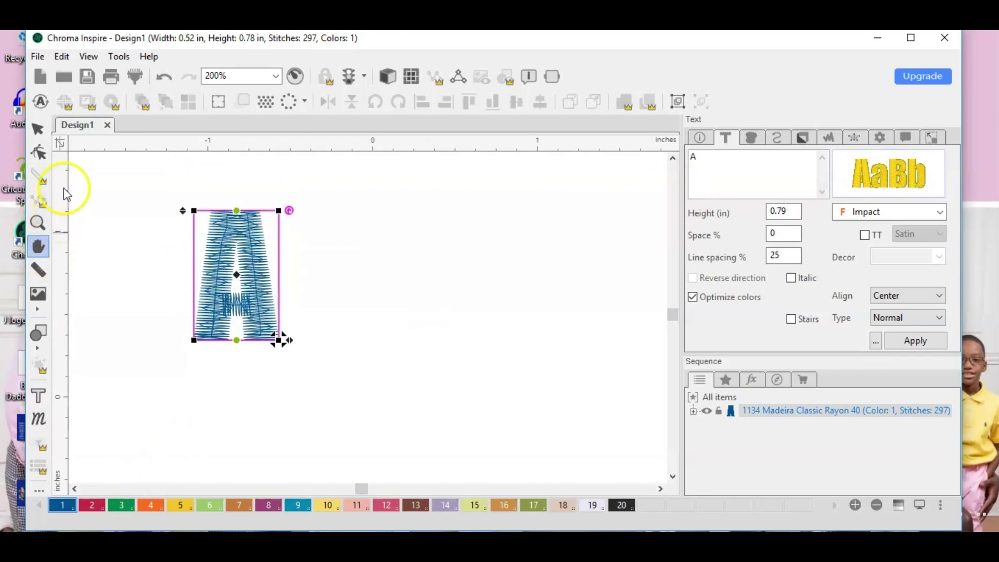
pyautogui.click(38, 129)
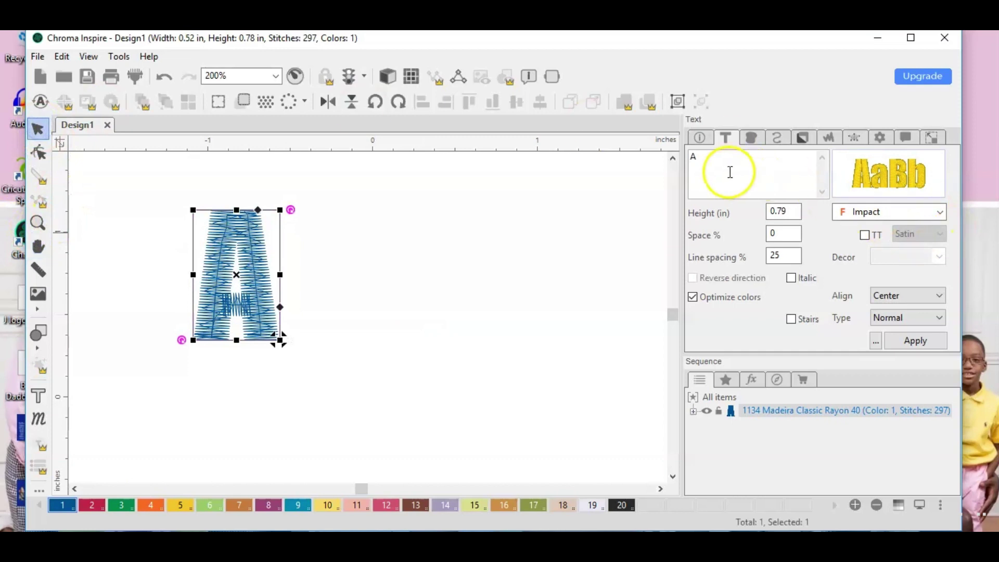
pyautogui.click(747, 172)
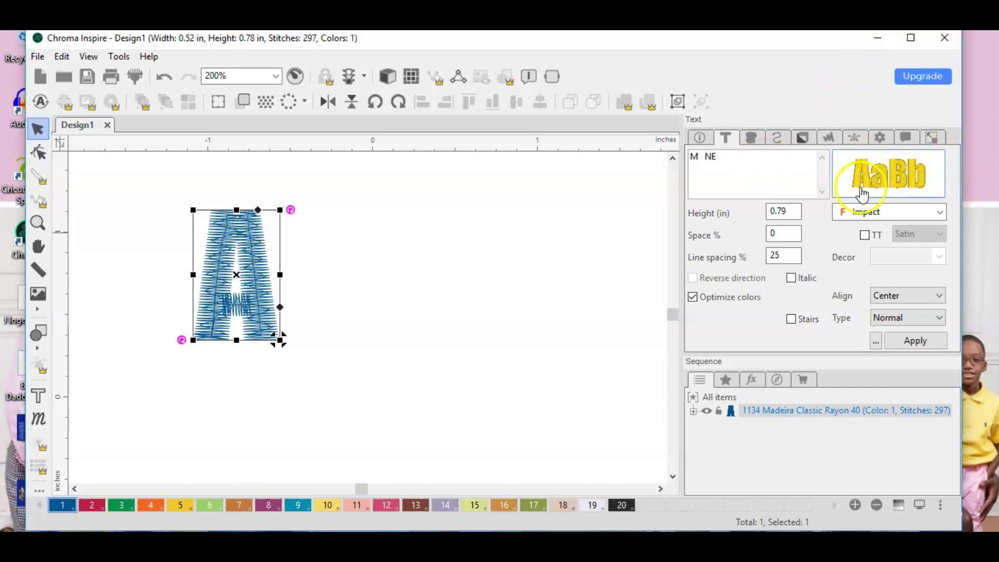
# - Set the lettering's font to Princetown and shift the text so the whole word fits on the visible canvas
pyautogui.moveTo(864, 188)
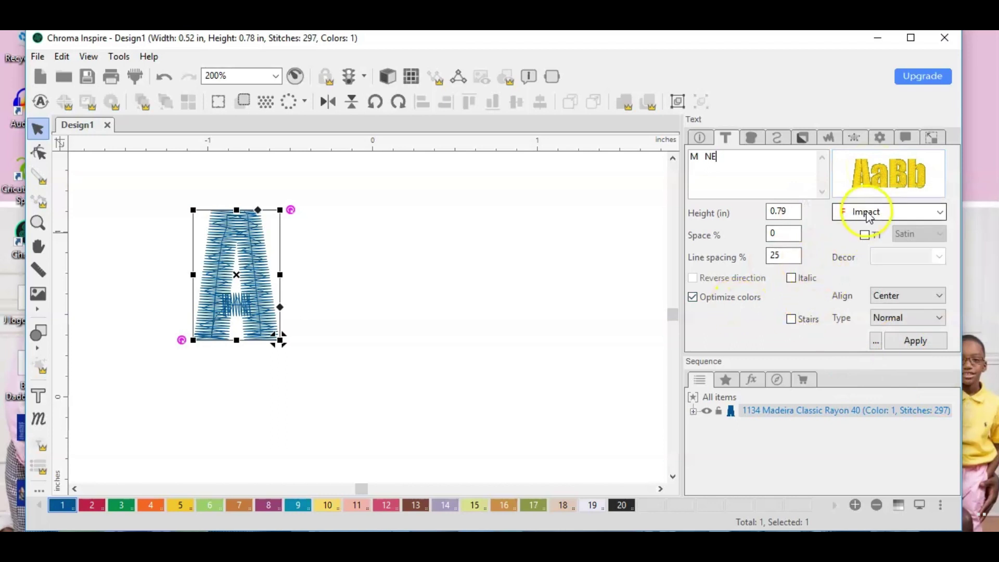
pyautogui.click(883, 213)
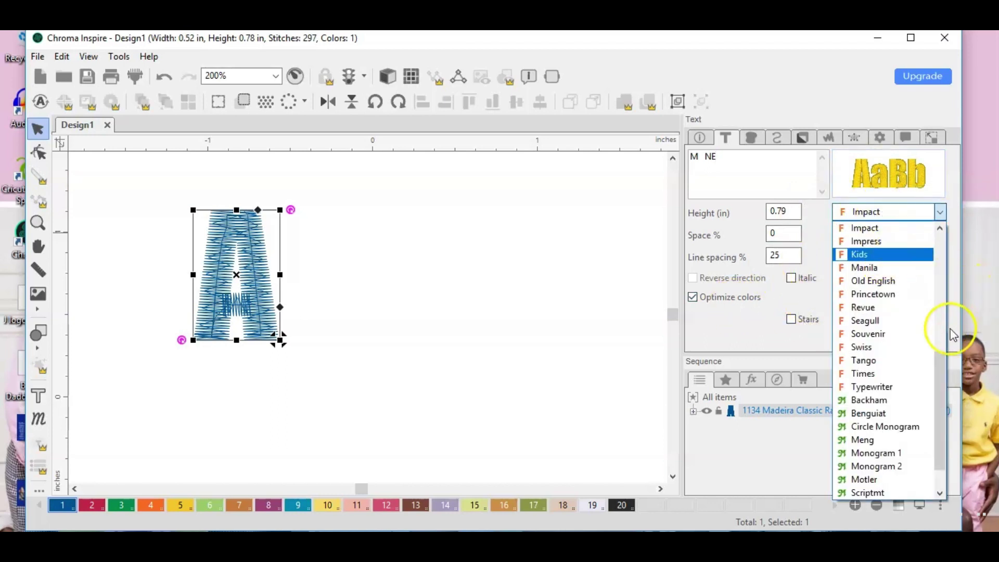
pyautogui.click(916, 295)
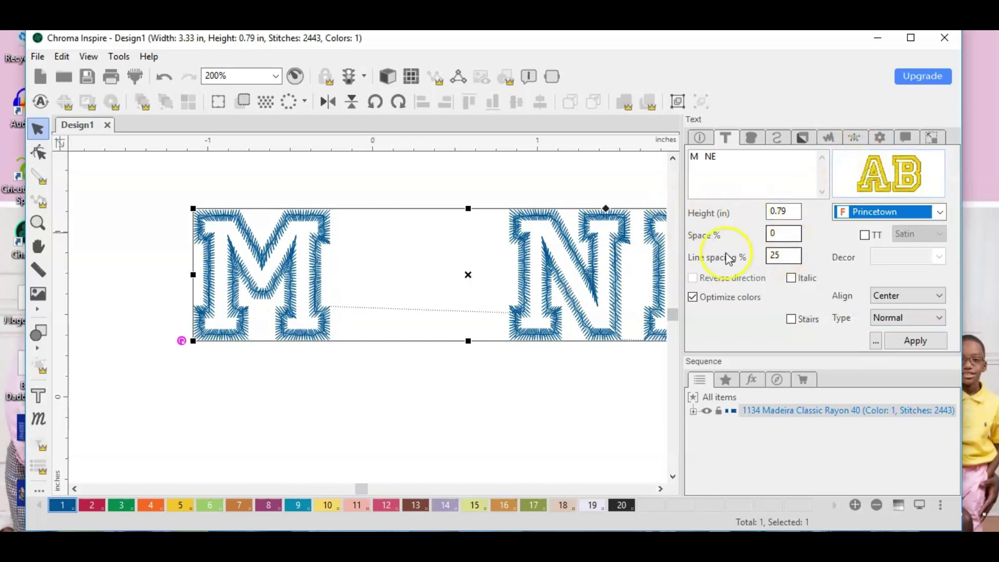
pyautogui.moveTo(467, 274); pyautogui.dragTo(374, 268)
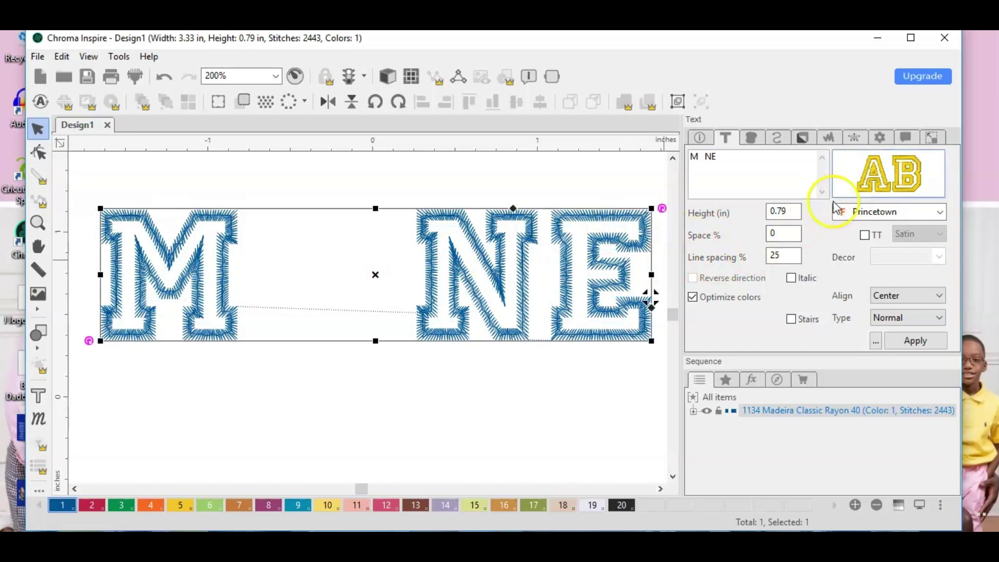
pyautogui.click(915, 341)
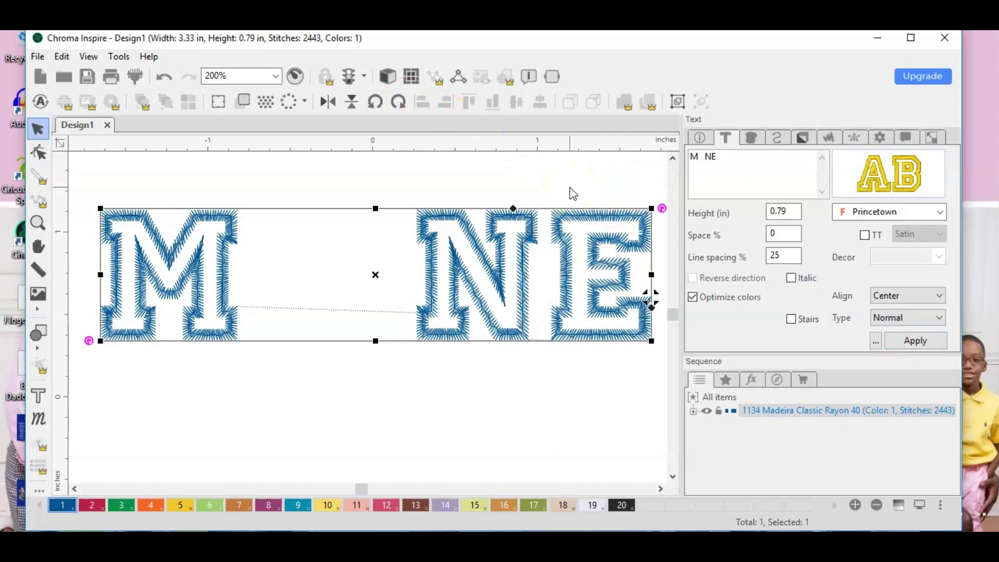
# - Choose the Ricoma EM 310x210 hoop for the design and apply it
pyautogui.click(542, 72)
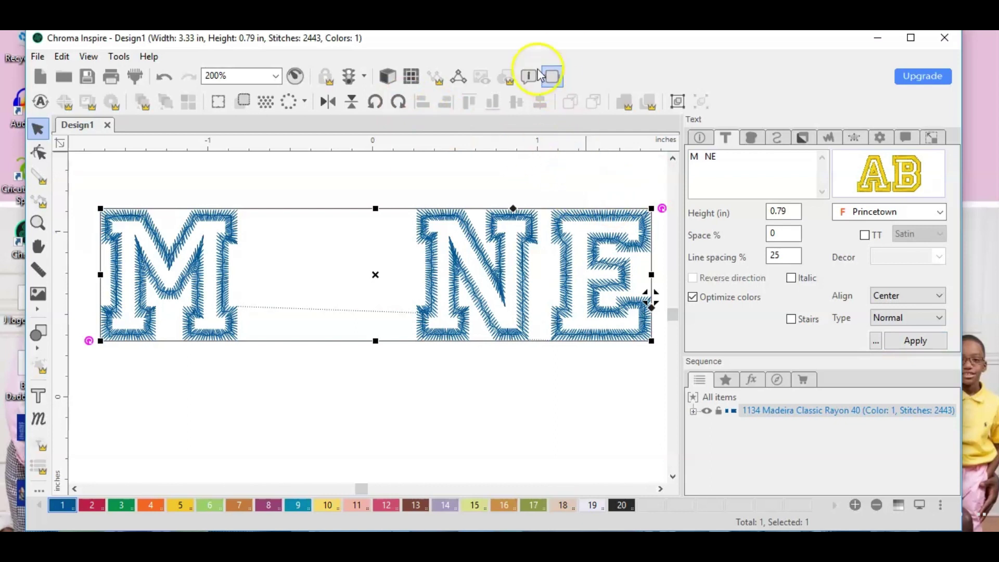
pyautogui.click(706, 262)
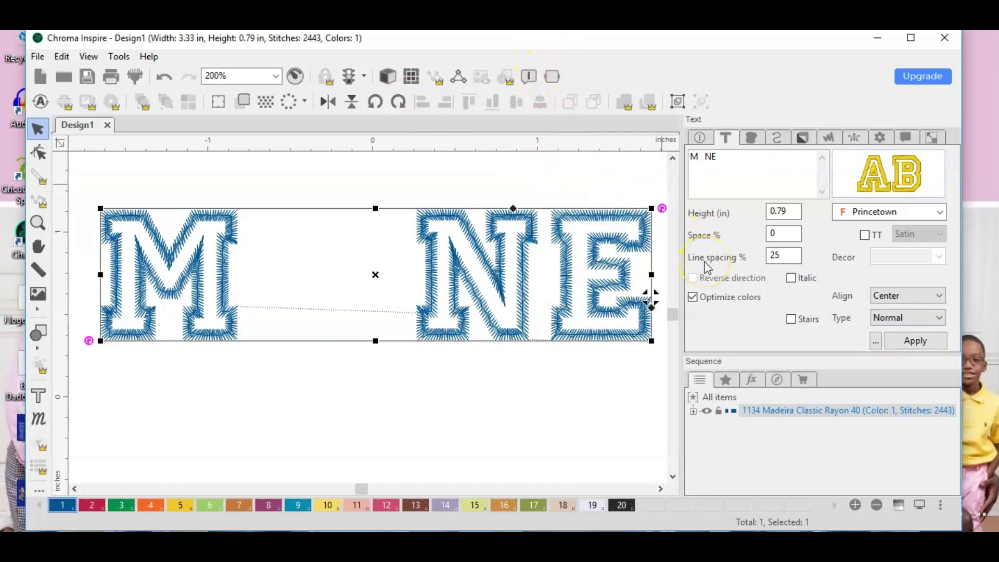
pyautogui.click(551, 78)
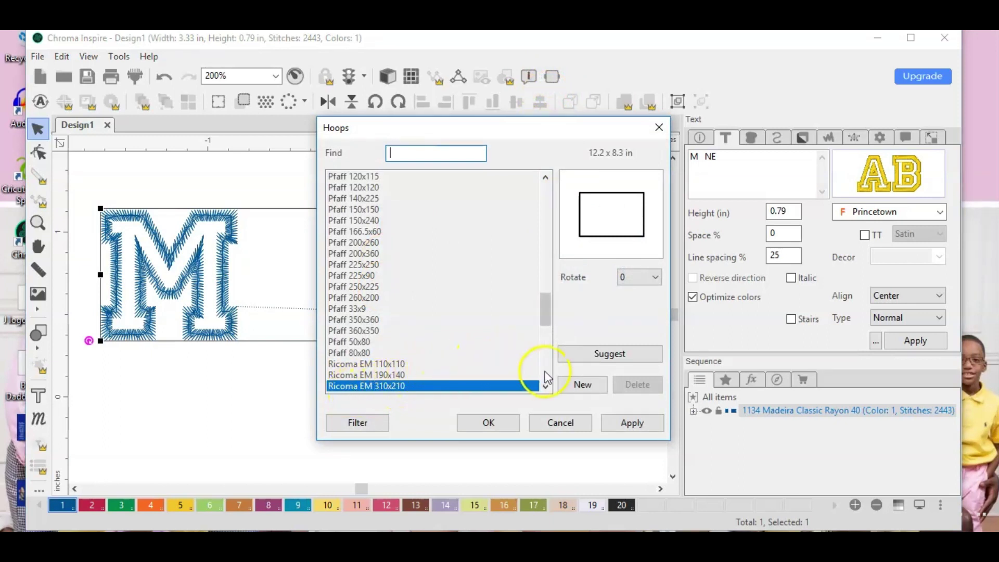
pyautogui.click(636, 427)
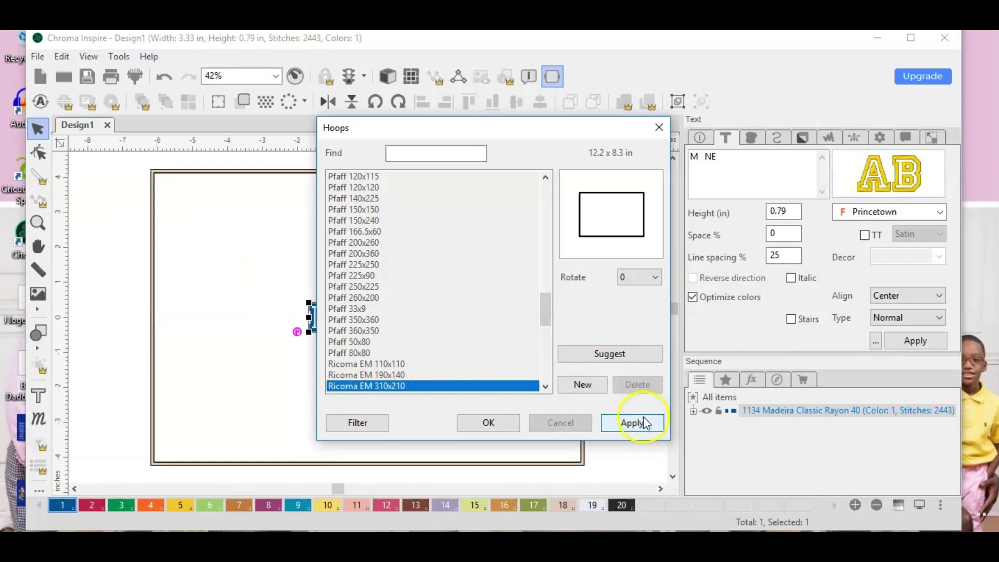
pyautogui.click(509, 428)
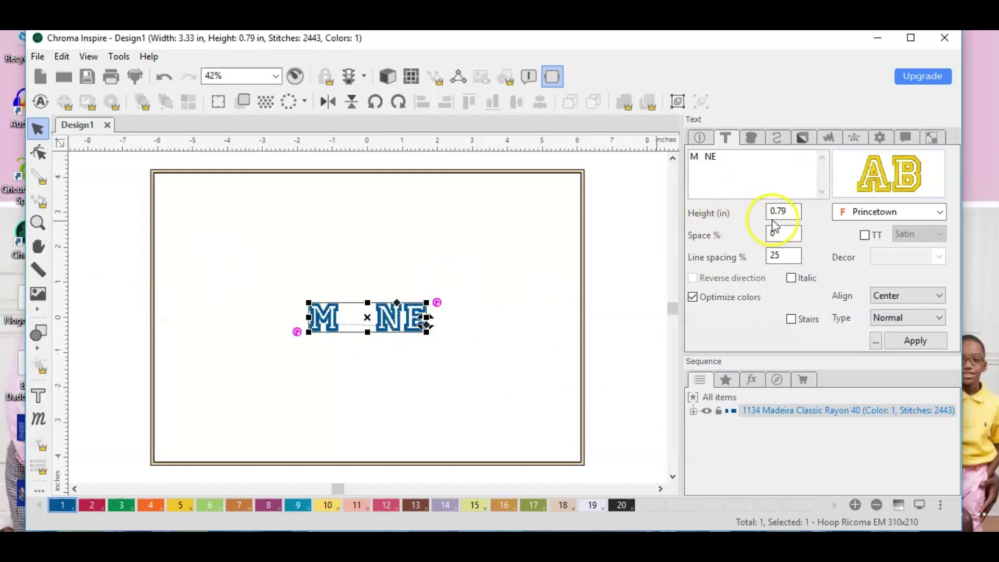
# - Set the lettering height to 2.5 in and move the text to the horizontal middle of the hoop
pyautogui.doubleClick(786, 212)
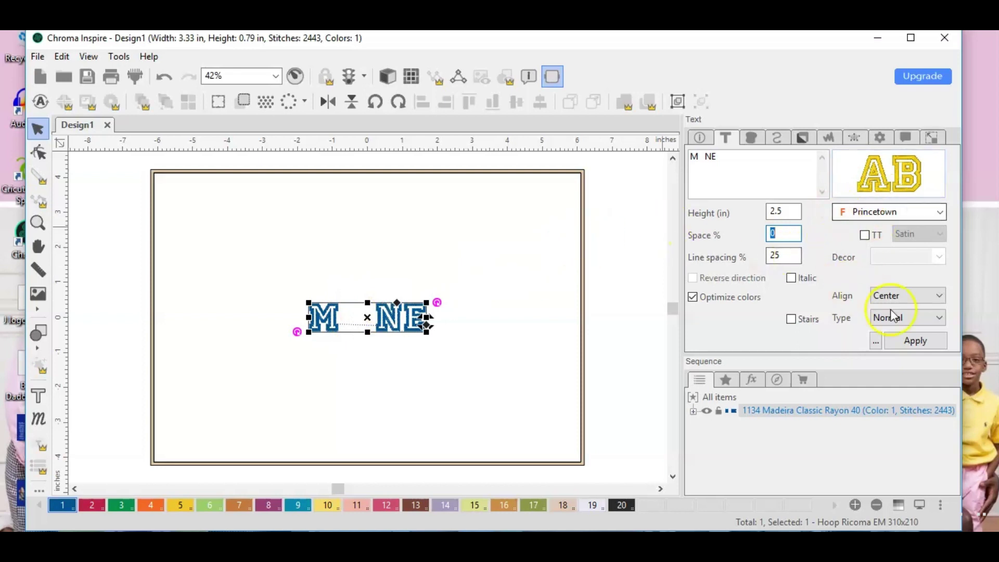
pyautogui.click(925, 340)
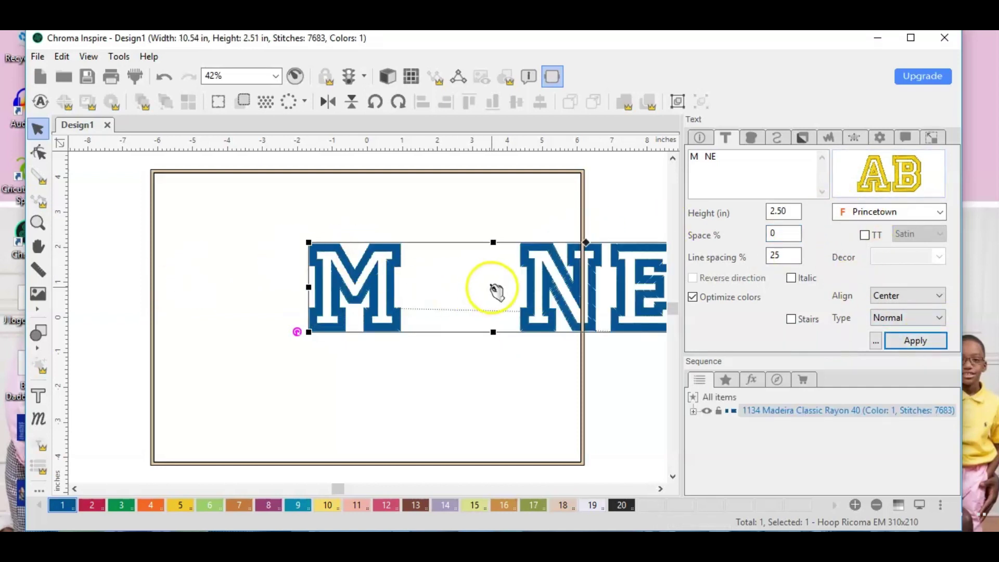
pyautogui.moveTo(495, 290); pyautogui.dragTo(364, 288)
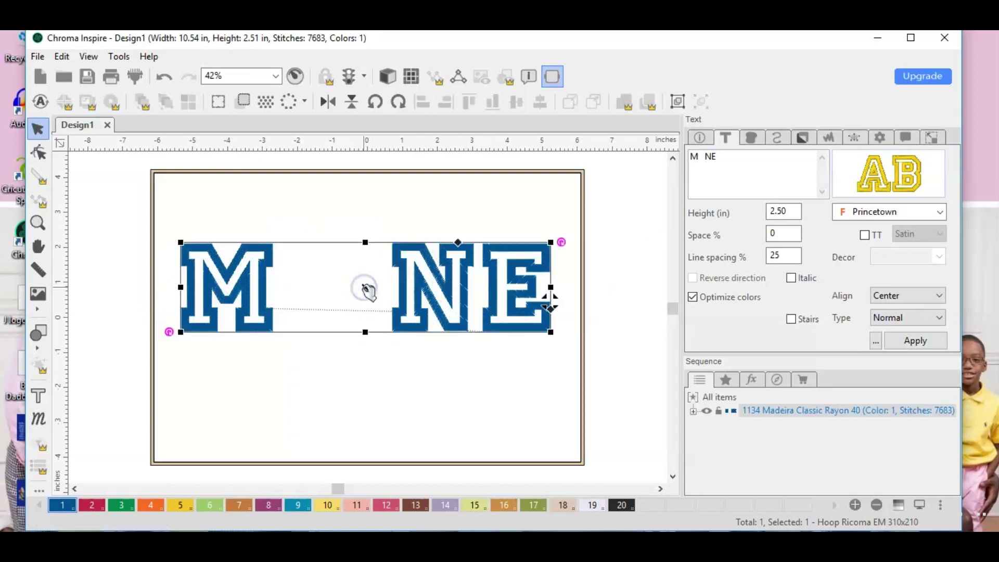
# - Enlarge the lettering to a height of 2.65 in and nudge it back toward the middle of the hoop
pyautogui.click(783, 211)
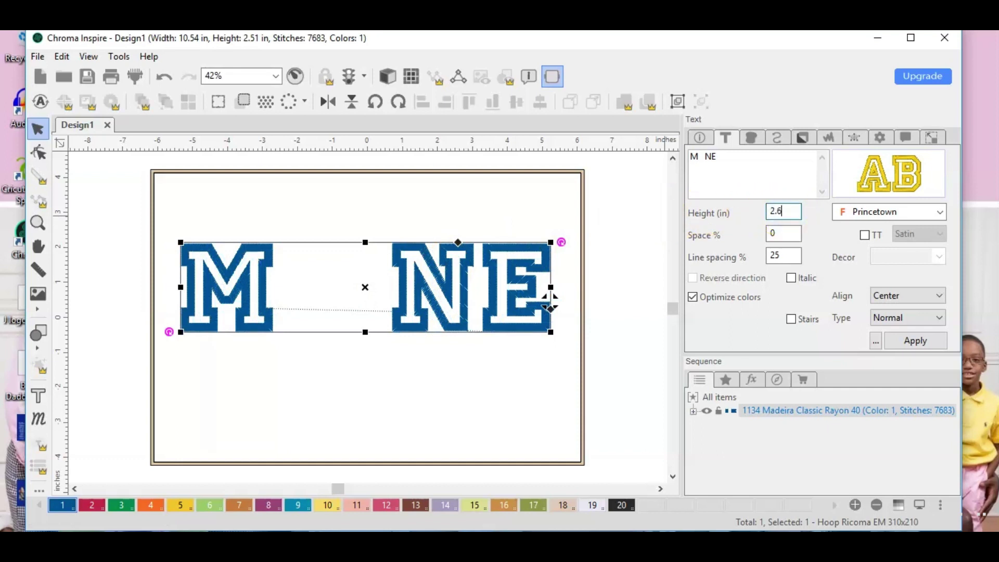
pyautogui.click(908, 339)
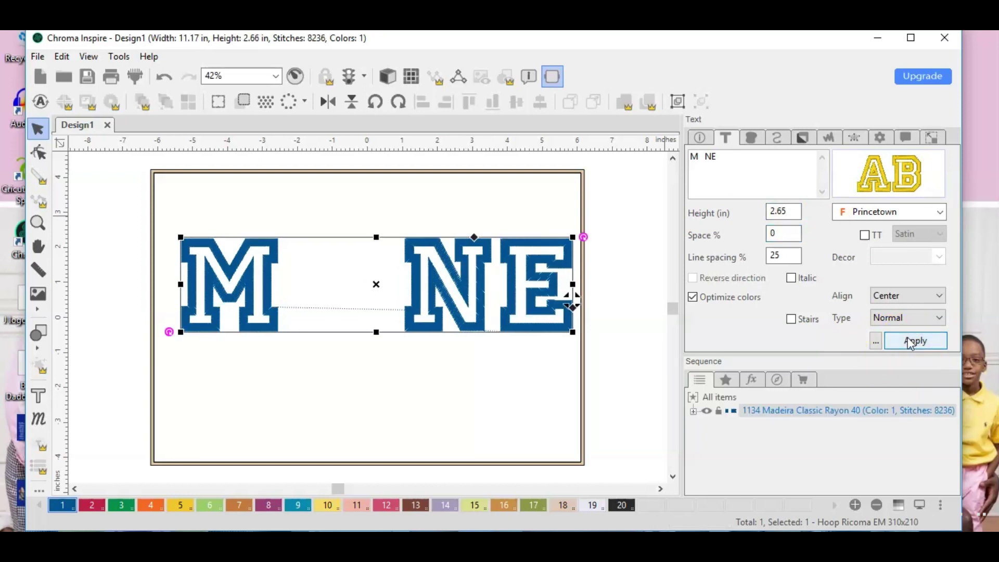
pyautogui.moveTo(376, 285)
pyautogui.mouseDown()
pyautogui.moveTo(368, 296)
pyautogui.moveTo(364, 290)
pyautogui.mouseUp()
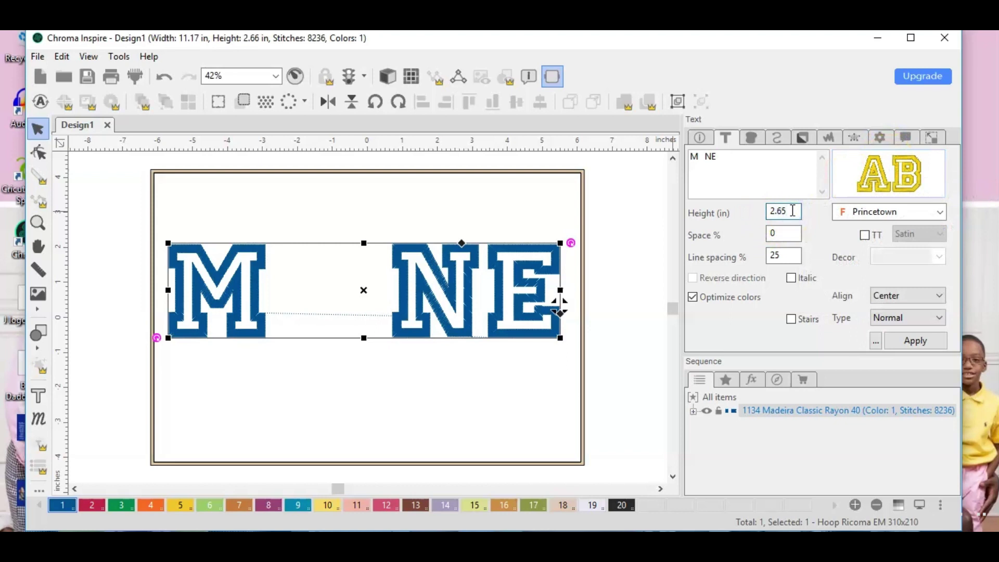
# - Set the lettering height to 2.76 in and reposition the text so it sits horizontally centred inside the hoop
pyautogui.press('BackSpace')
pyautogui.click(930, 339)
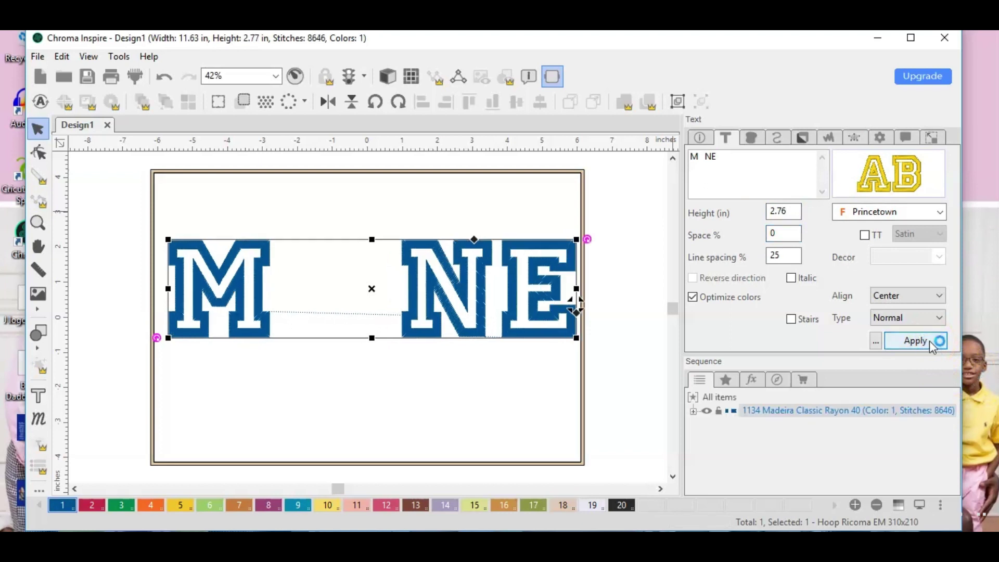
pyautogui.moveTo(365, 297); pyautogui.dragTo(359, 293)
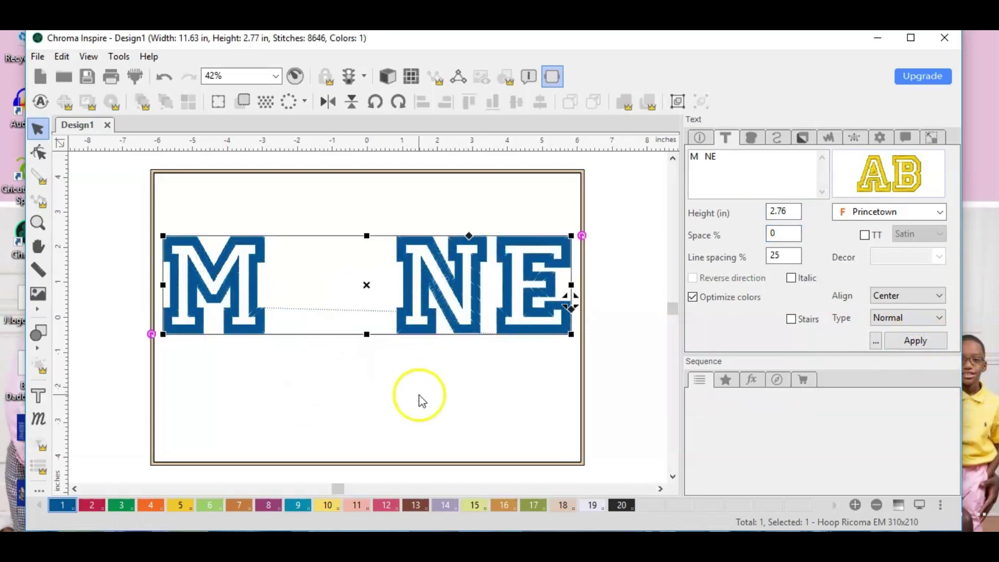
pyautogui.click(368, 288)
pyautogui.moveTo(369, 288); pyautogui.dragTo(370, 286)
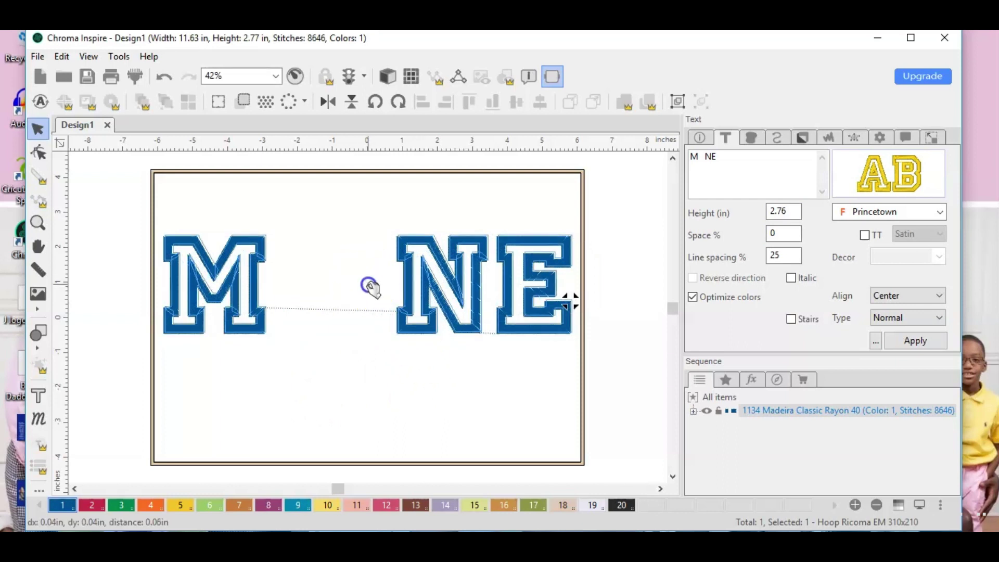
# - Remove one space between M and NE, preview the stitches in 3D and shift the lettering back toward the hoop's centre
pyautogui.click(703, 156)
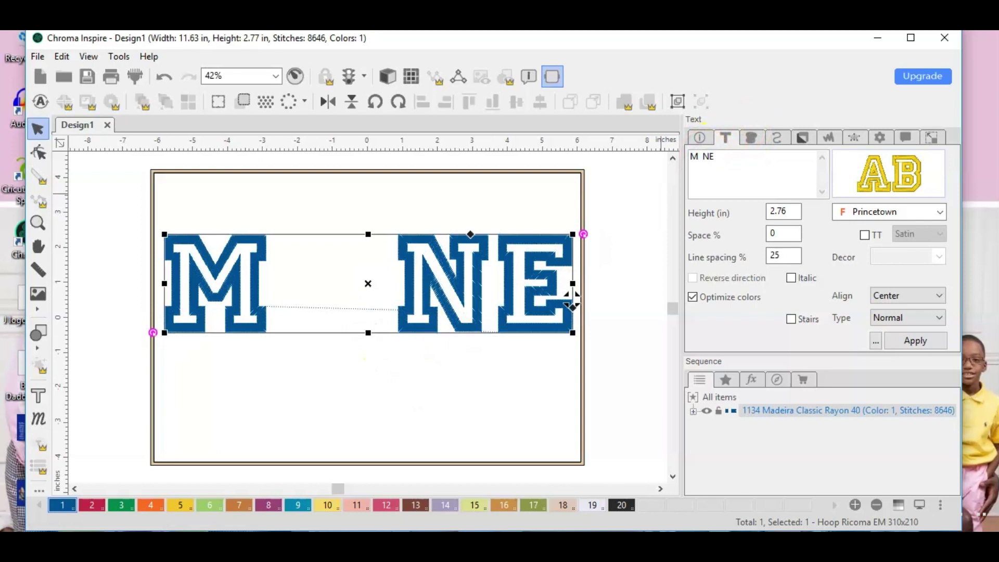
pyautogui.click(918, 342)
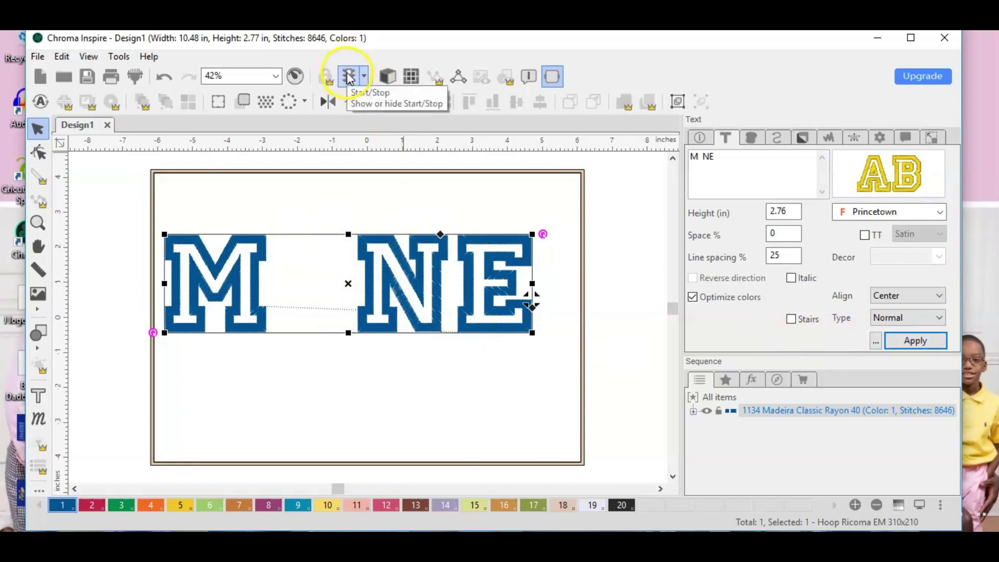
pyautogui.click(390, 79)
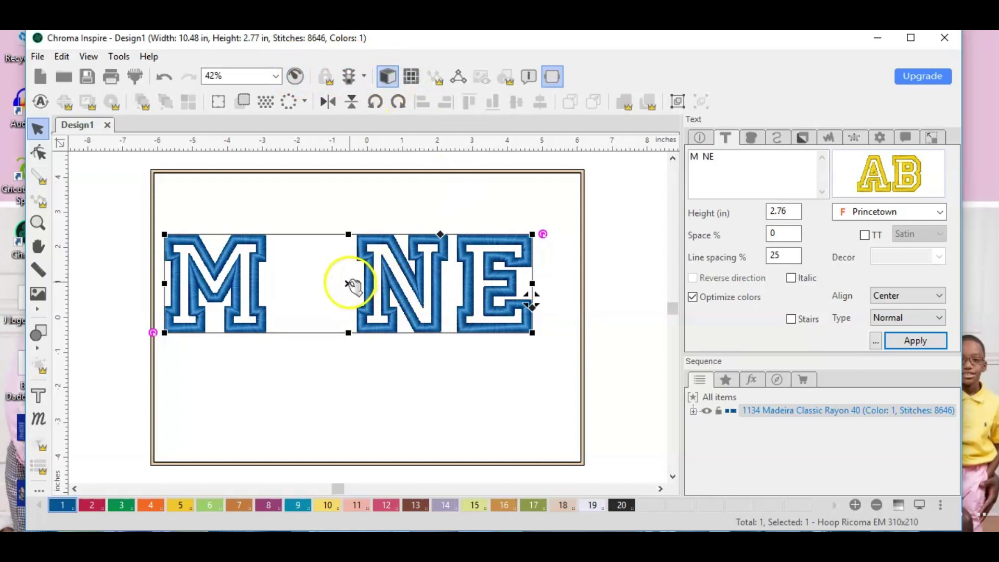
pyautogui.moveTo(350, 283); pyautogui.dragTo(364, 285)
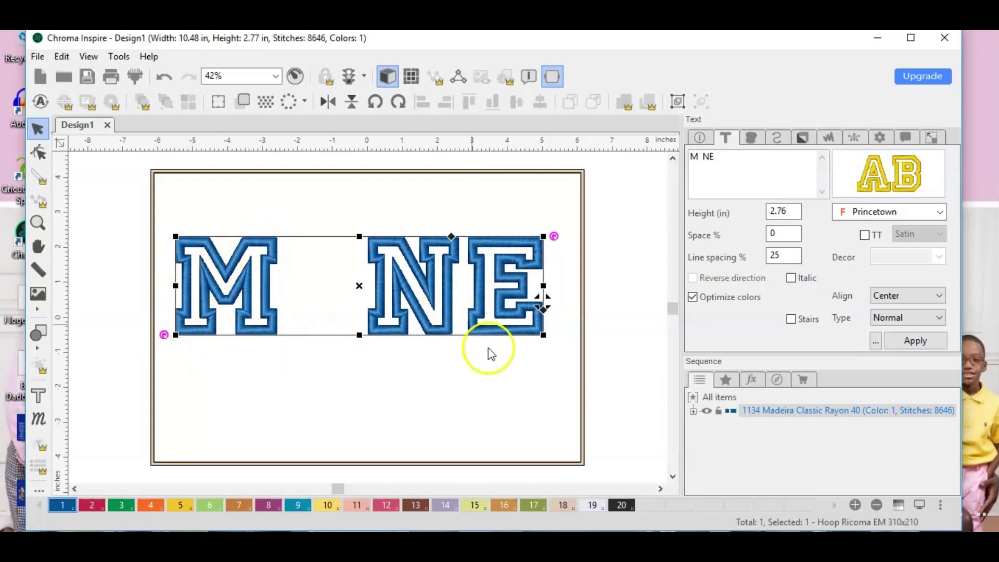
pyautogui.click(388, 77)
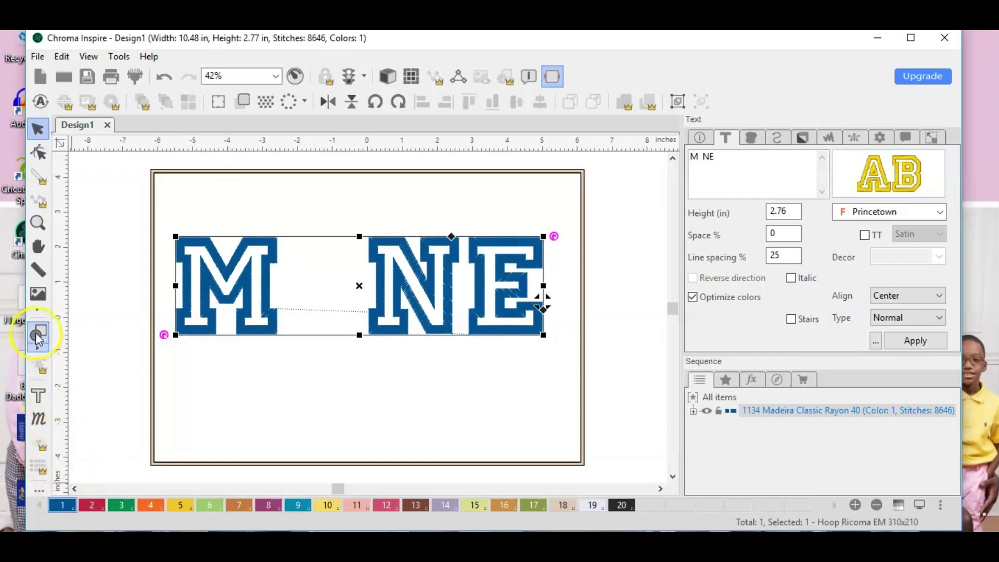
pyautogui.click(39, 301)
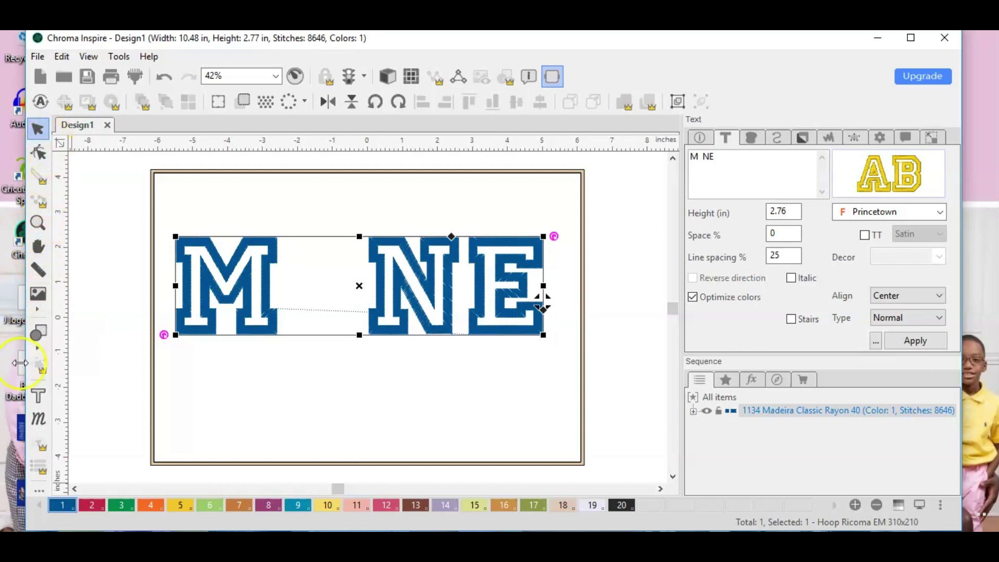
pyautogui.click(40, 491)
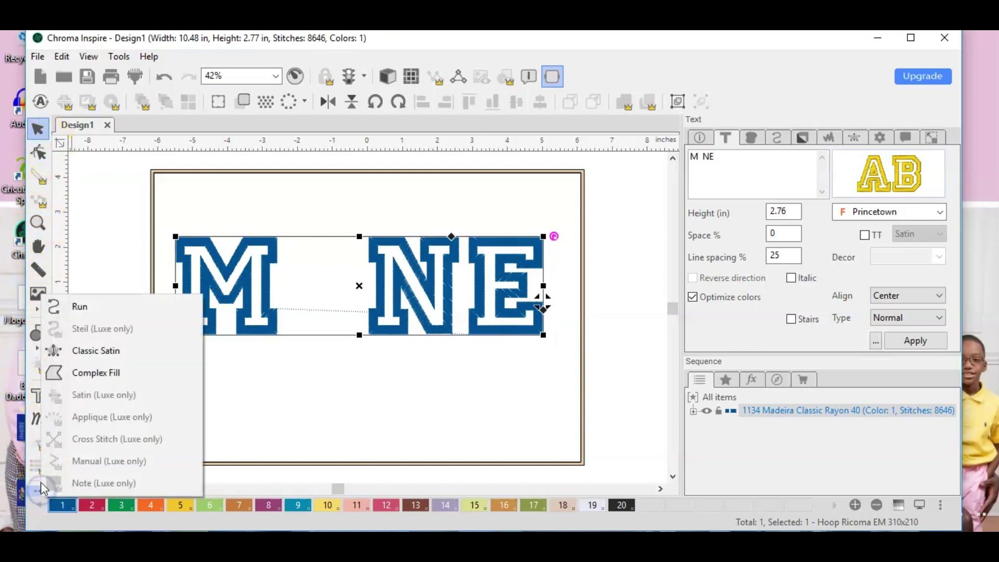
pyautogui.click(284, 448)
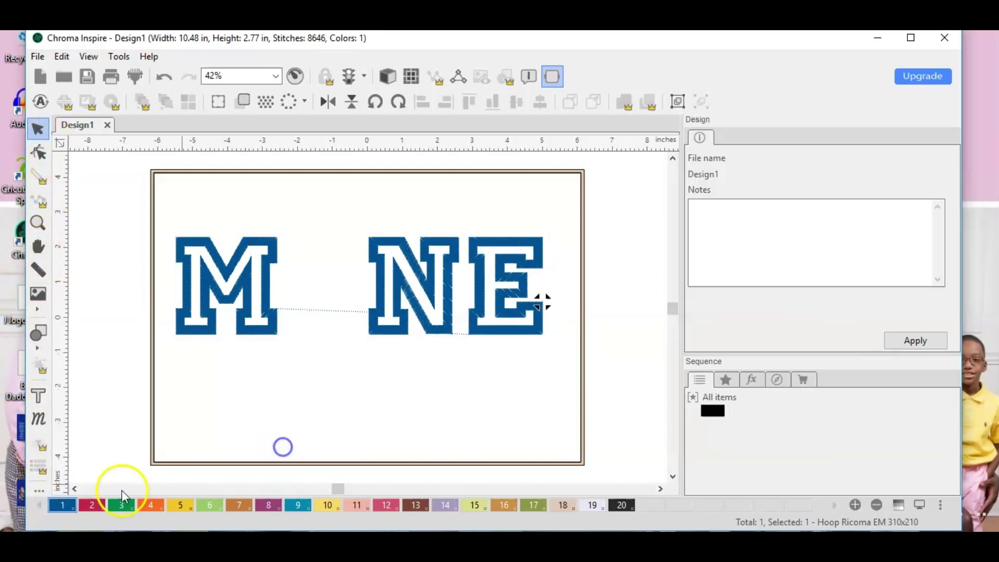
pyautogui.click(42, 491)
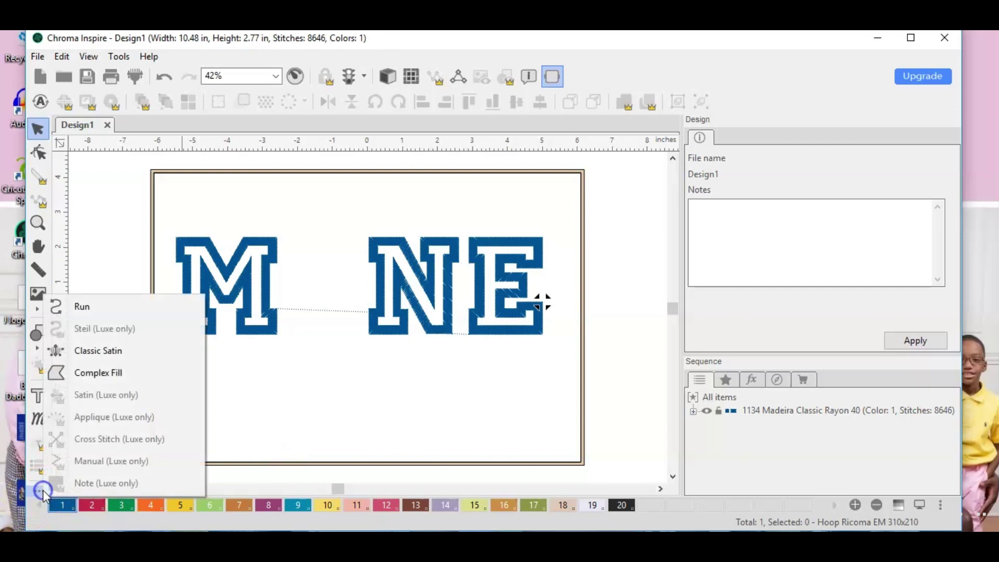
pyautogui.click(126, 378)
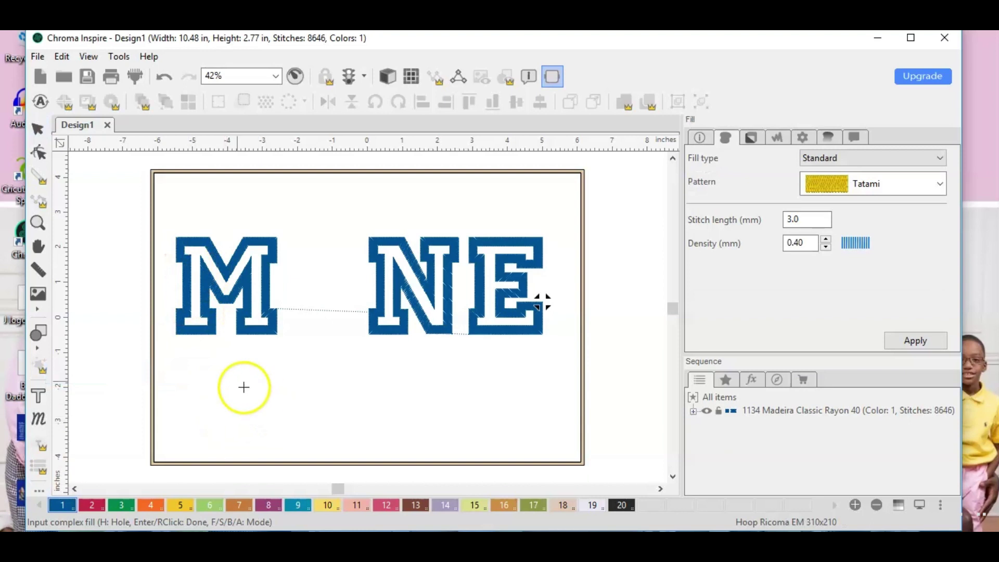
# - Begin a Complex Fill outline on the M, tracing along its upper edge and centre notch to the upper-right serif
pyautogui.click(39, 223)
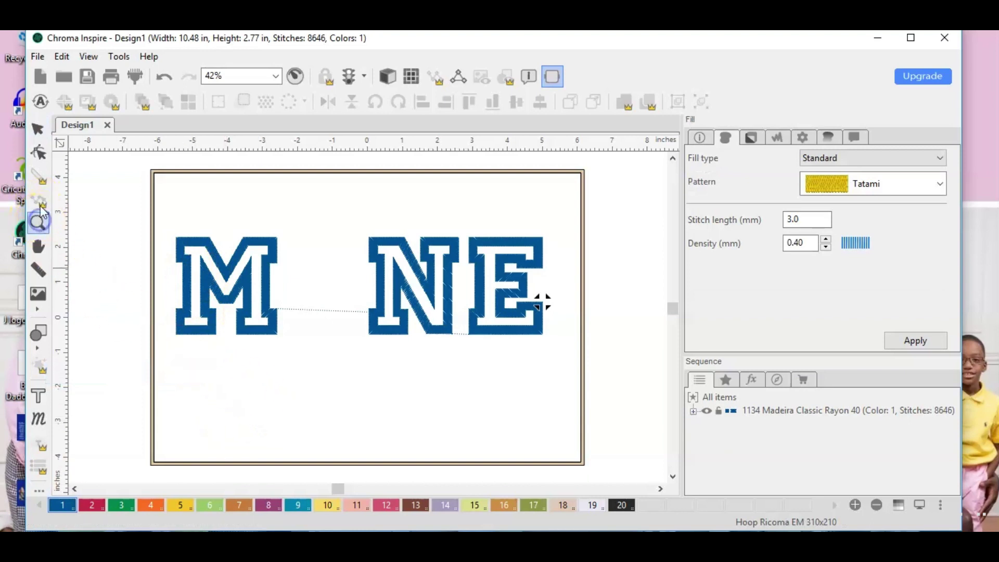
pyautogui.click(312, 322)
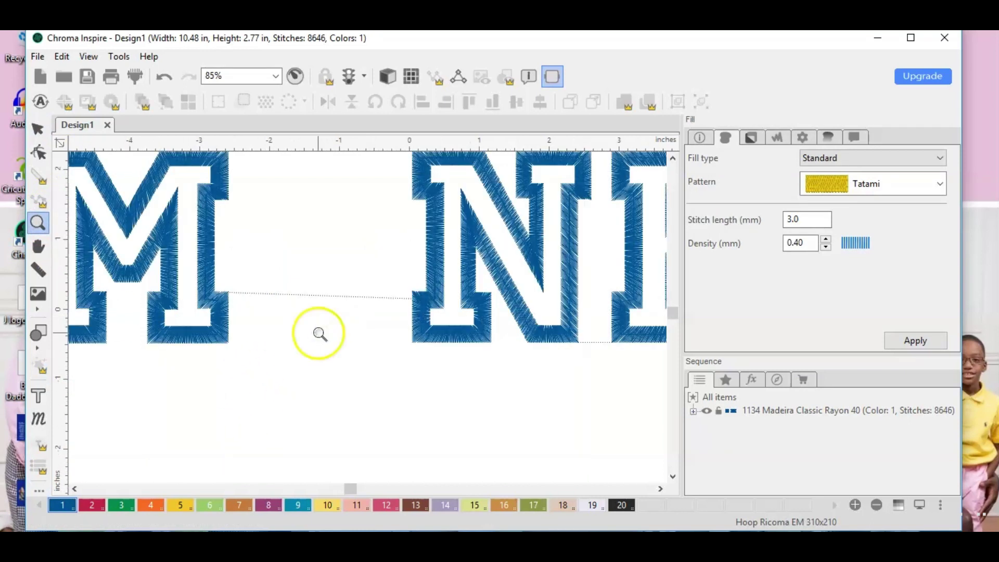
pyautogui.click(310, 314)
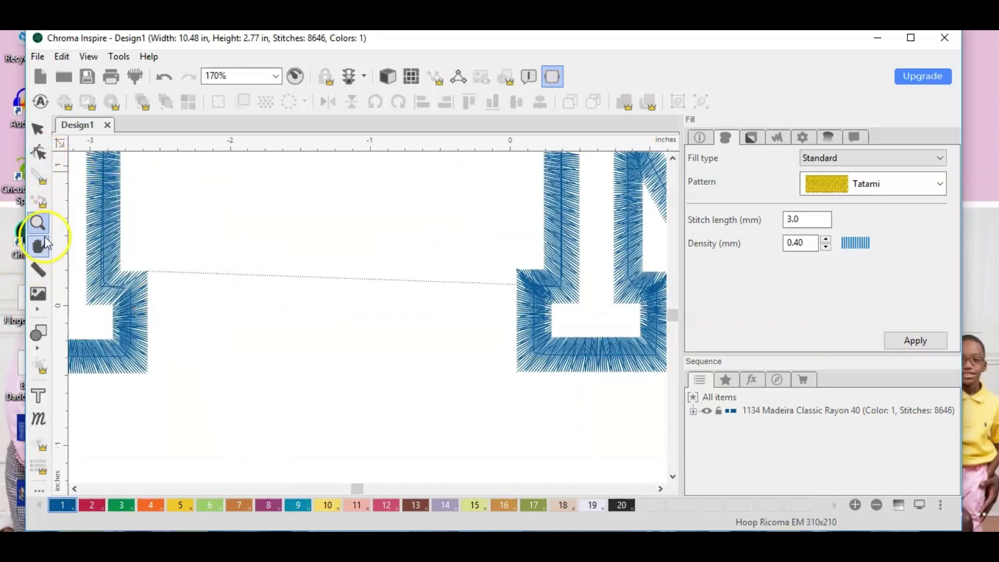
pyautogui.click(39, 247)
pyautogui.moveTo(205, 352); pyautogui.dragTo(533, 434)
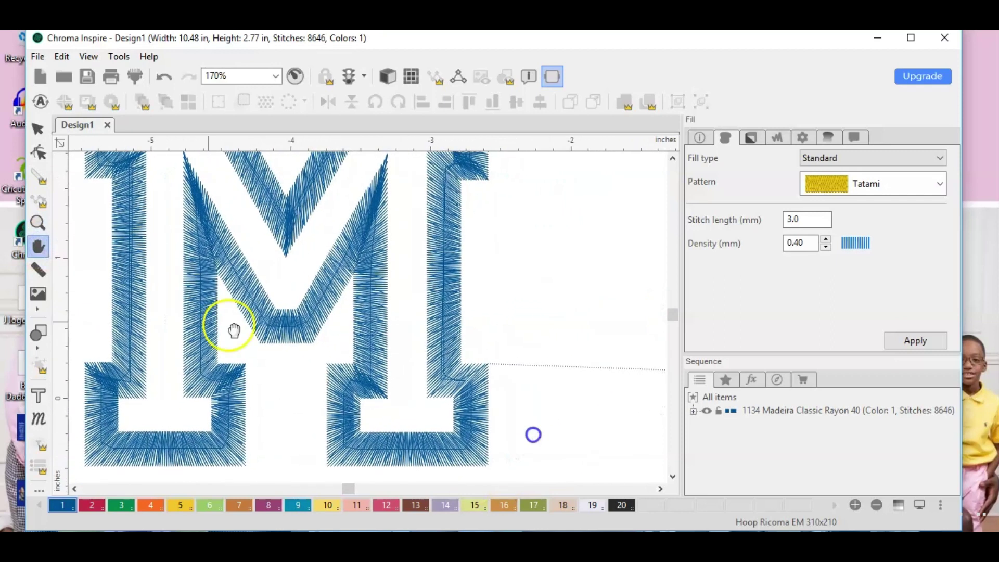
pyautogui.click(504, 278)
pyautogui.rightClick(503, 278)
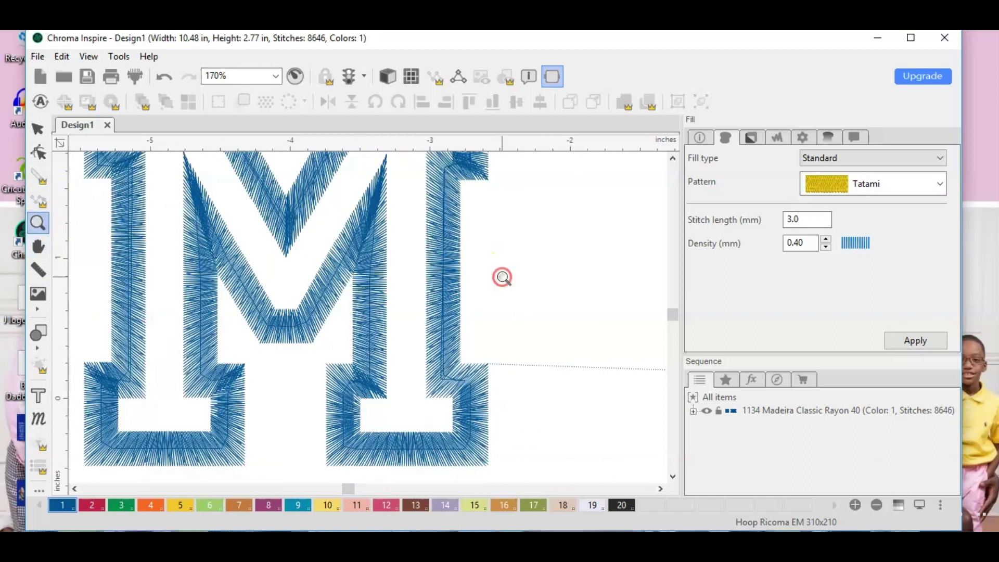
pyautogui.rightClick(503, 277)
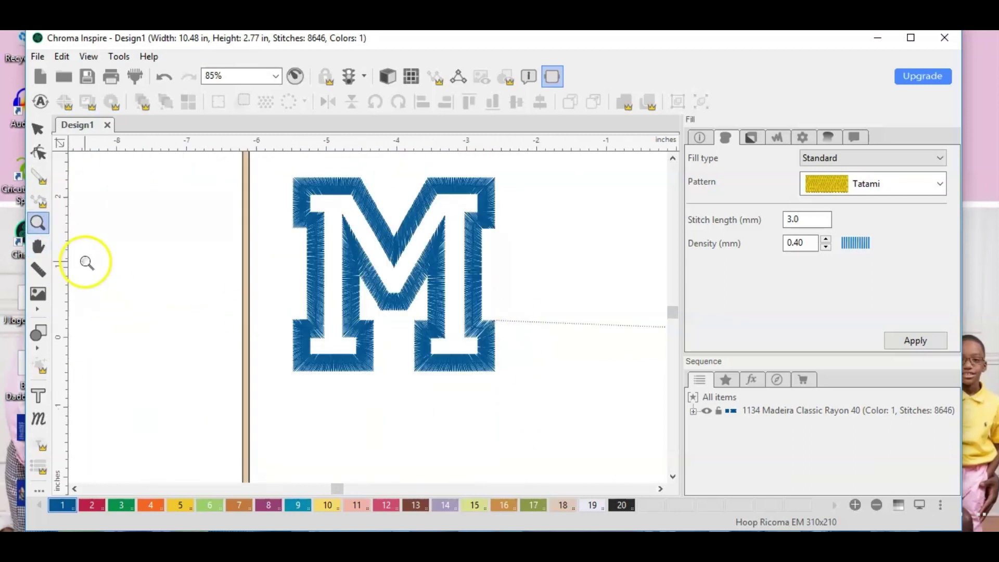
pyautogui.click(39, 247)
pyautogui.moveTo(653, 285); pyautogui.dragTo(503, 284)
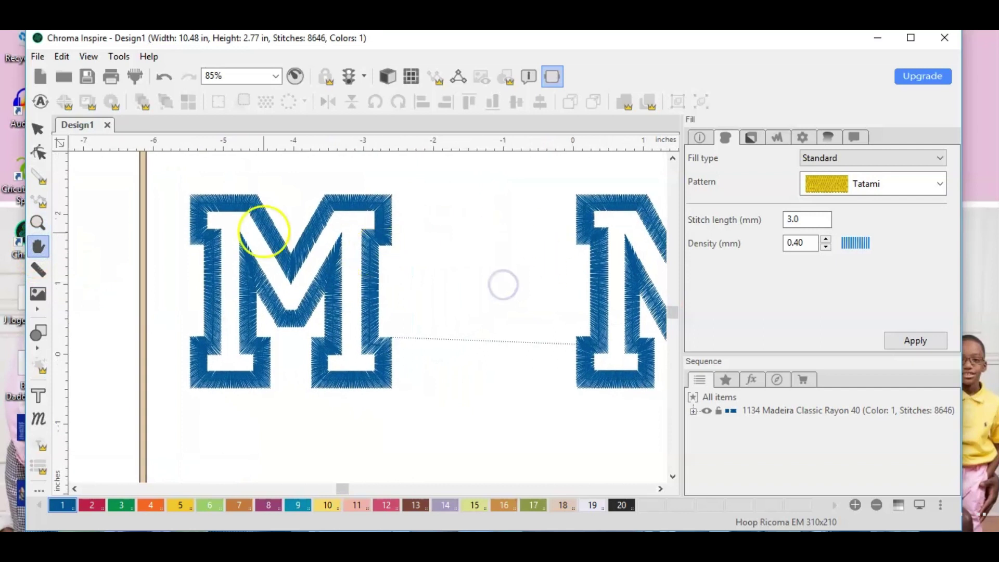
pyautogui.click(39, 489)
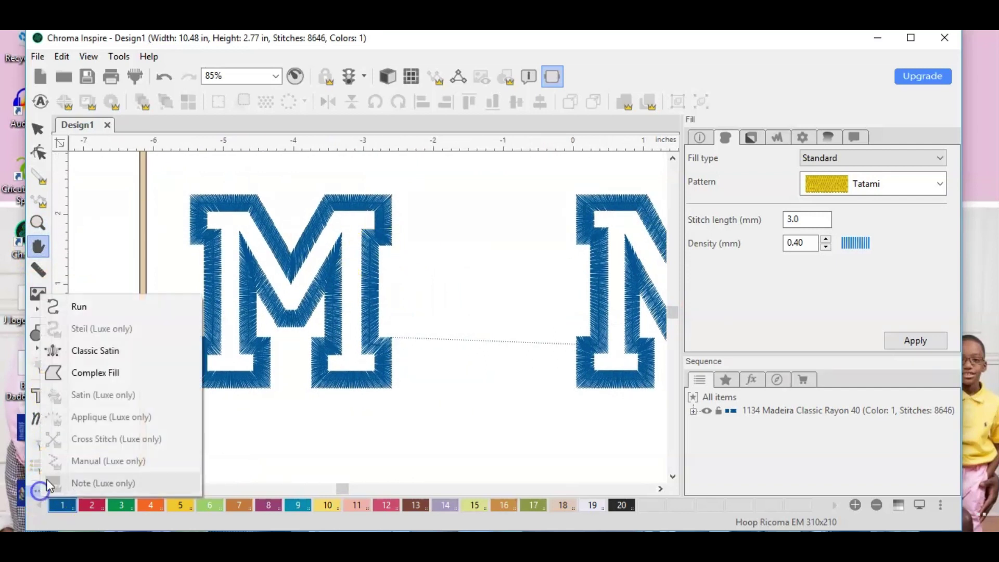
pyautogui.click(61, 373)
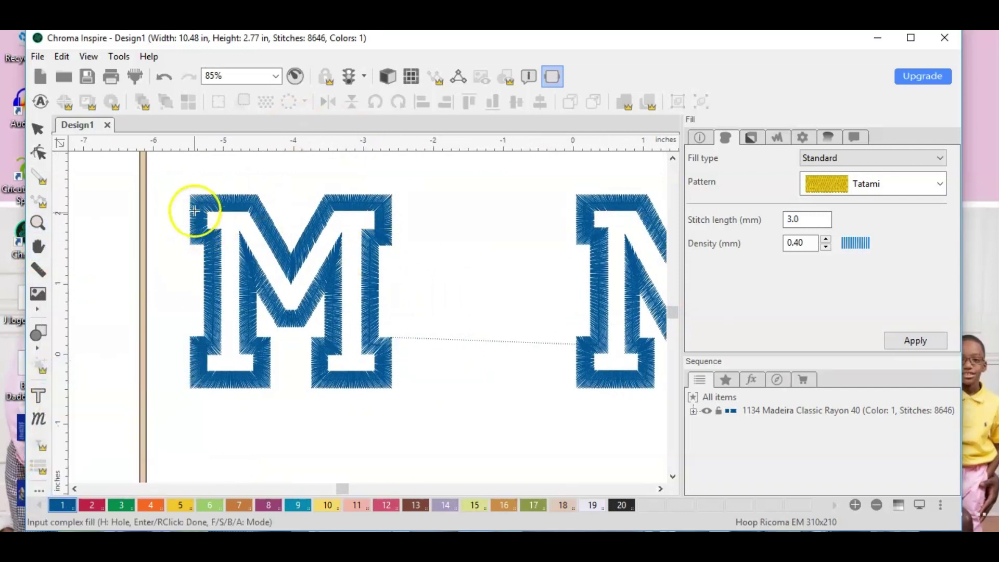
pyautogui.click(196, 202)
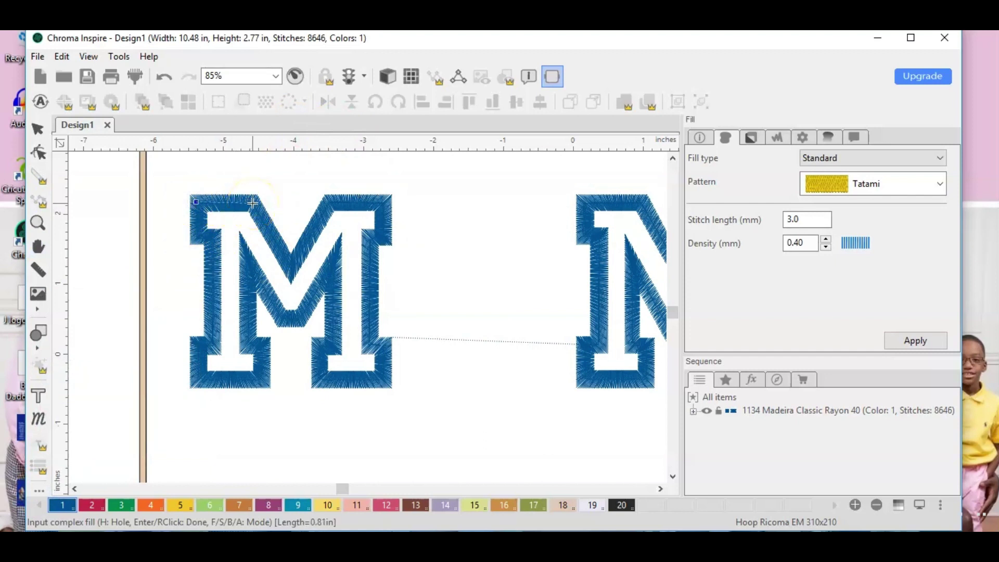
pyautogui.click(290, 266)
pyautogui.click(319, 229)
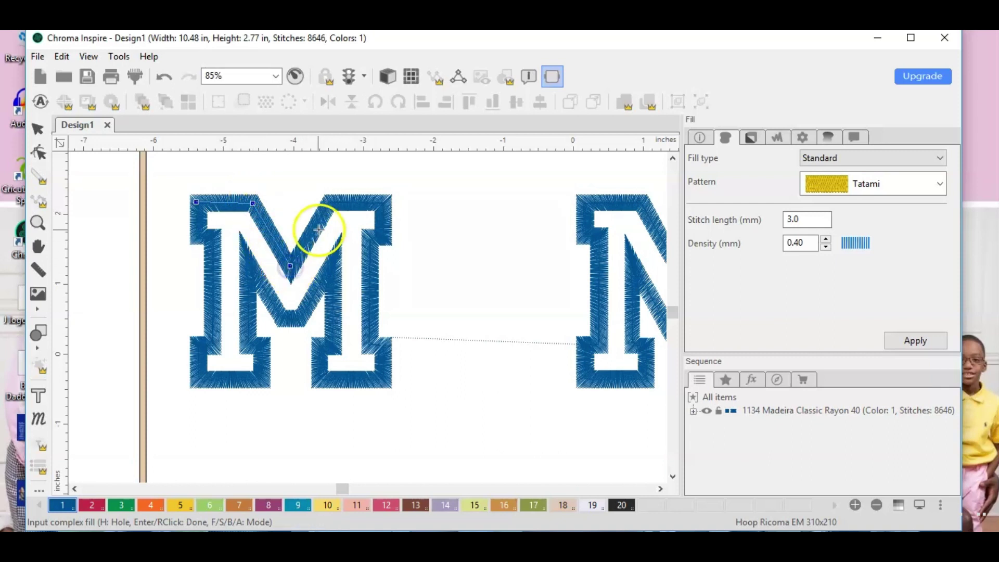
pyautogui.click(330, 202)
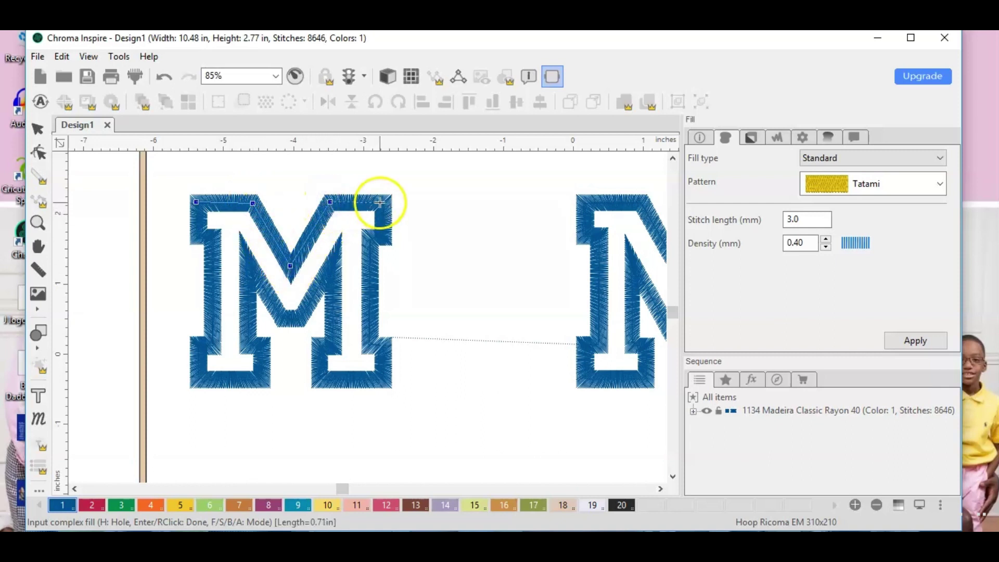
pyautogui.click(382, 202)
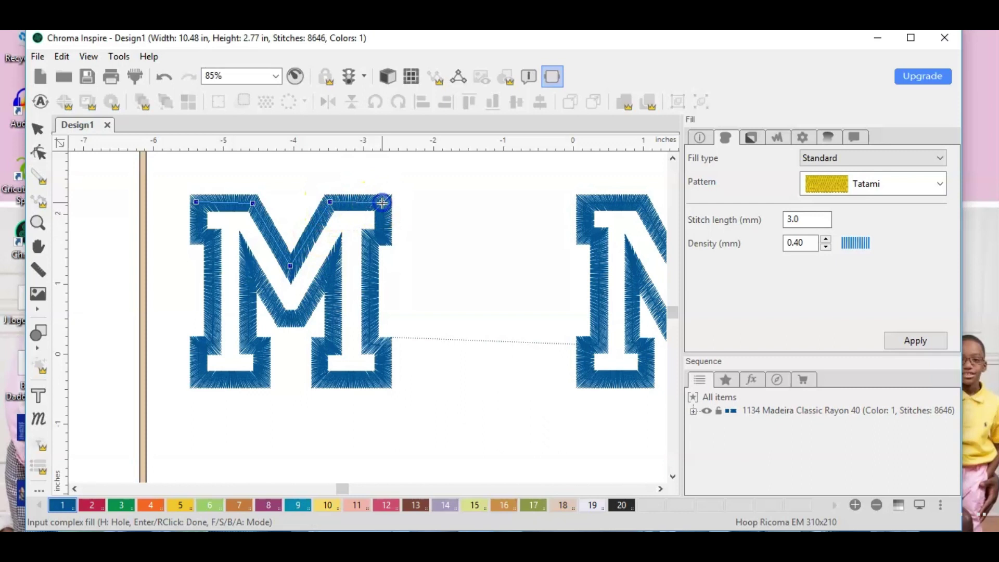
pyautogui.click(383, 238)
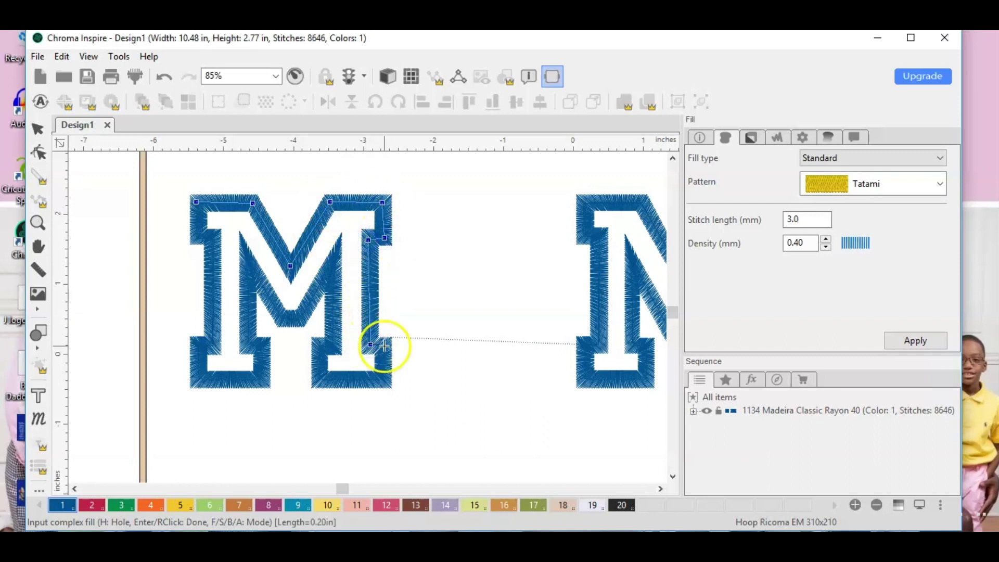
# - Complete the Complex Fill outline around the M's feet, inner legs and left side, and nudge the fill slightly up and left
pyautogui.click(383, 347)
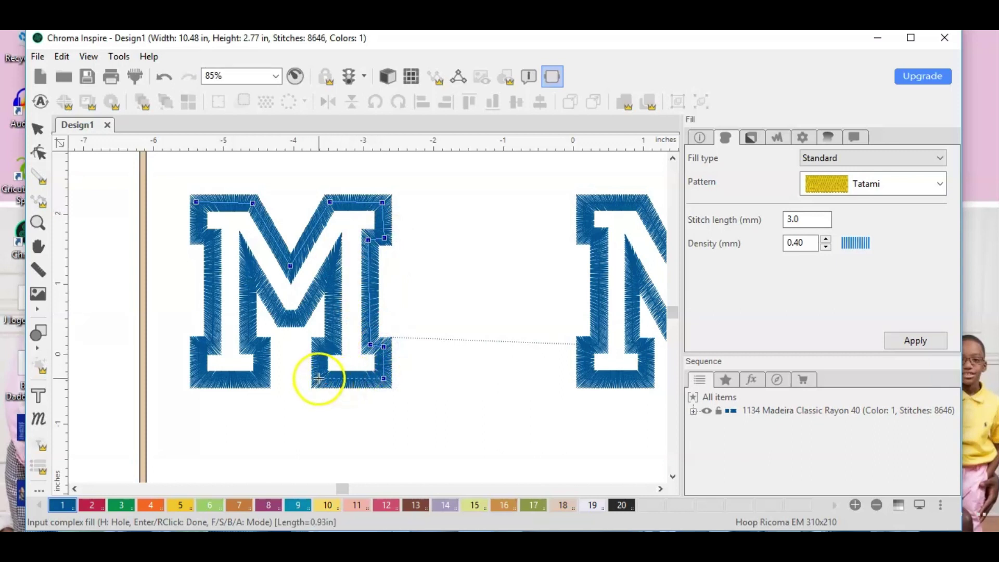
pyautogui.click(316, 347)
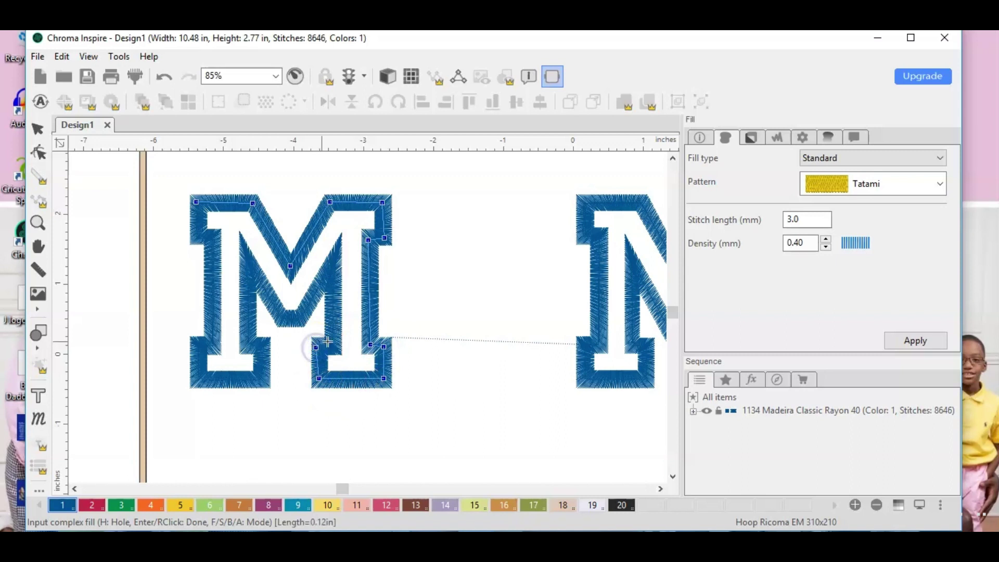
pyautogui.click(332, 345)
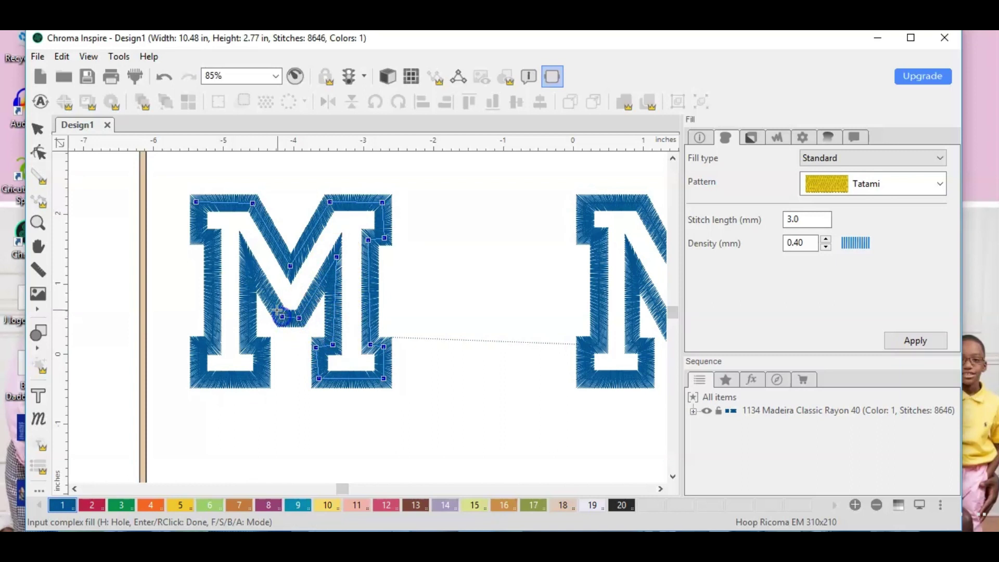
pyautogui.click(246, 254)
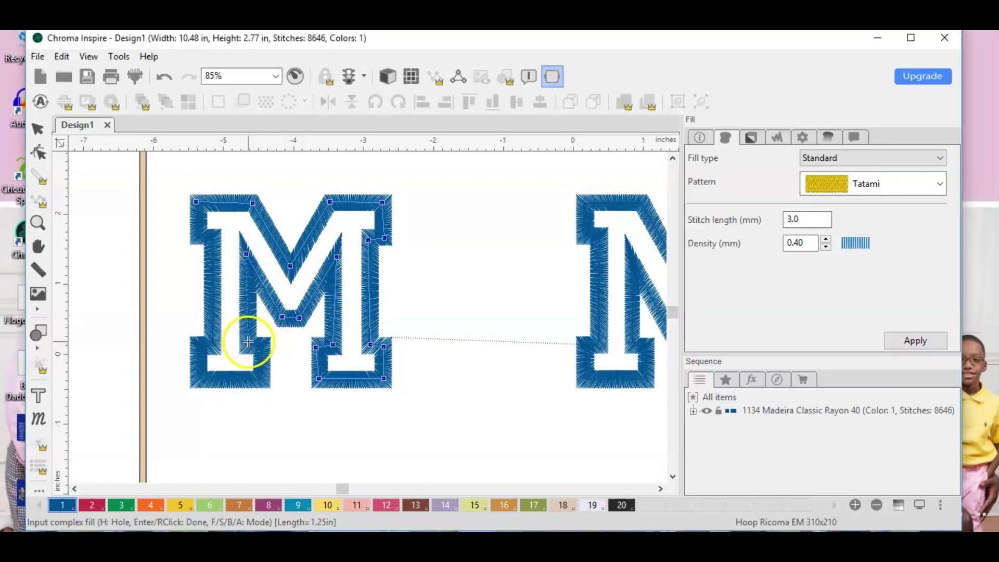
pyautogui.click(261, 382)
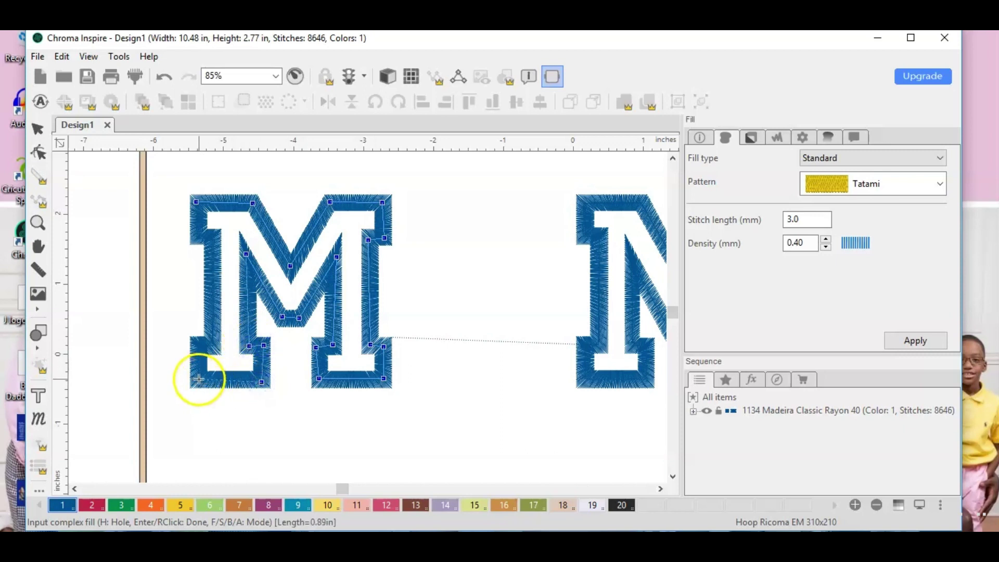
pyautogui.click(214, 344)
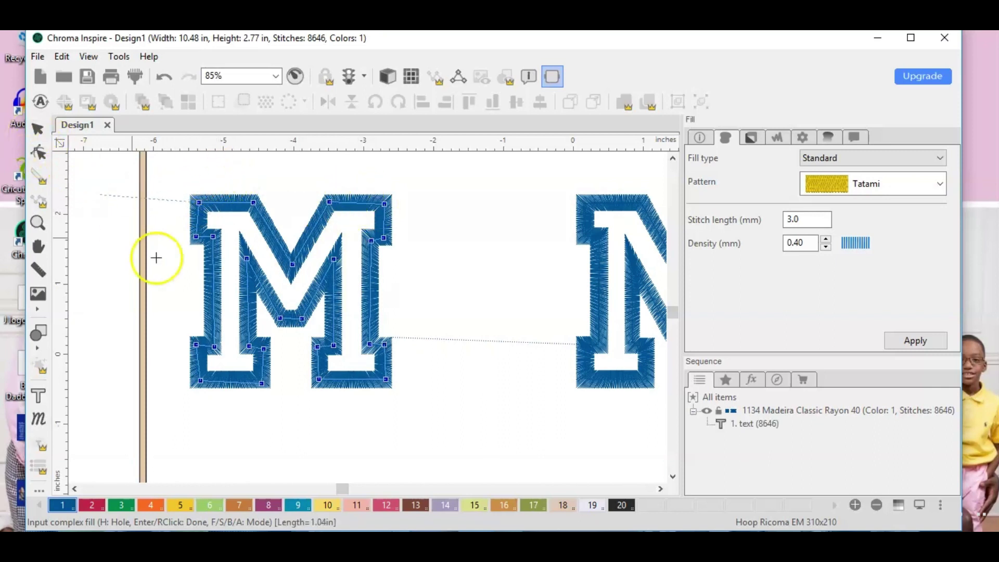
pyautogui.click(38, 136)
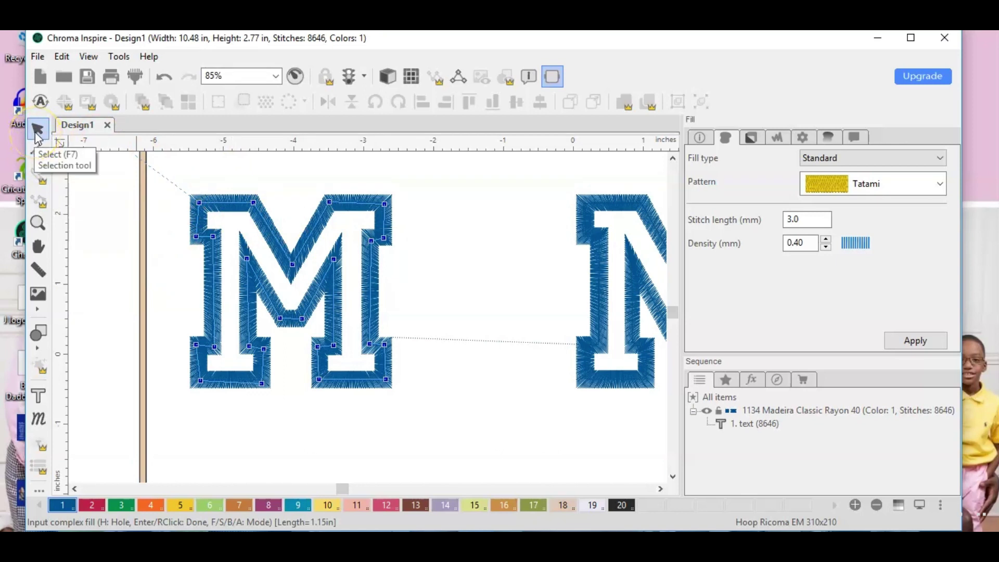
pyautogui.click(37, 133)
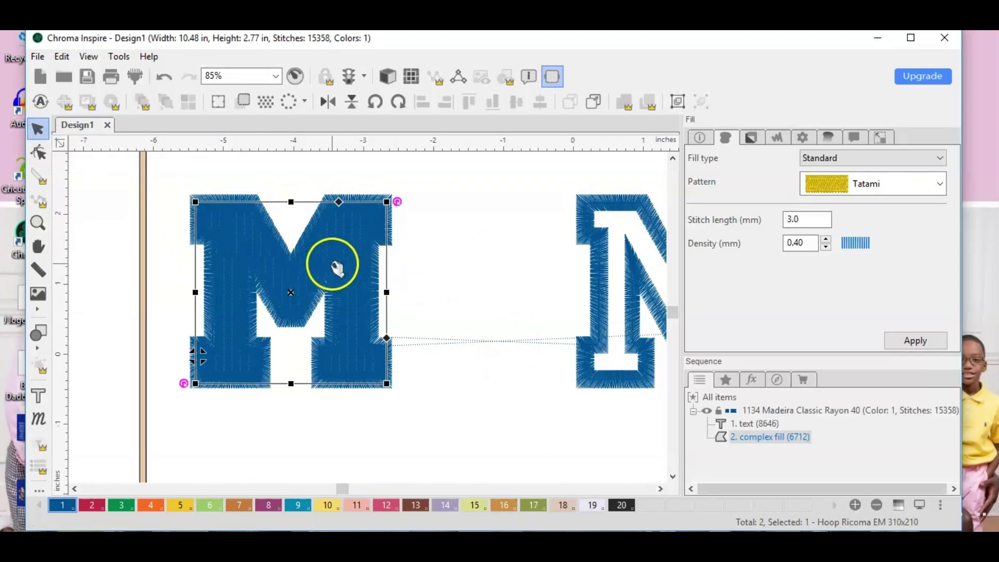
pyautogui.moveTo(300, 266)
pyautogui.mouseDown()
pyautogui.moveTo(455, 267)
pyautogui.moveTo(438, 376)
pyautogui.moveTo(495, 363)
pyautogui.moveTo(290, 285)
pyautogui.moveTo(299, 281)
pyautogui.mouseUp()
# - Send the M's complex fill to the back of the stitch order, behind the lettering
pyautogui.rightClick(291, 285)
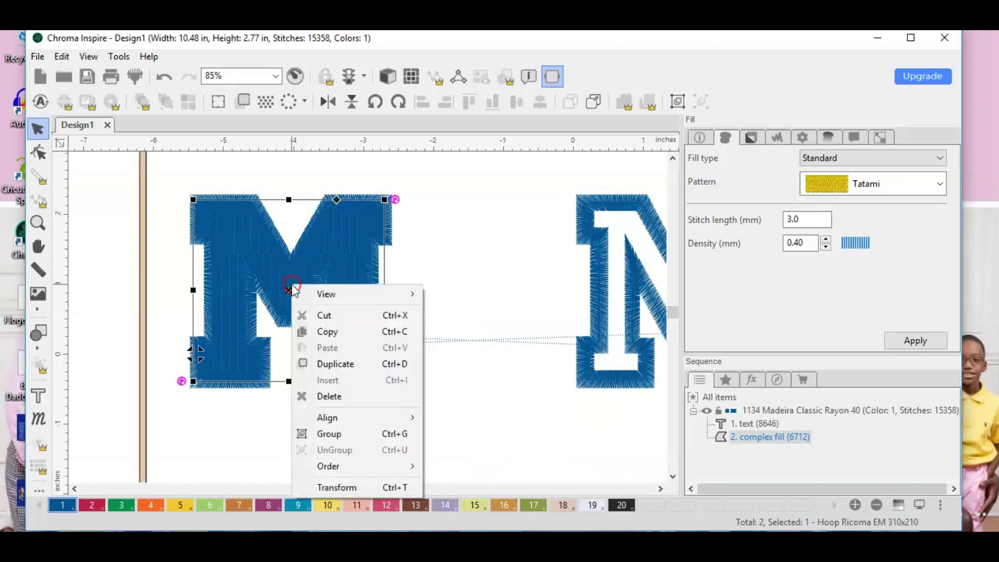
pyautogui.moveTo(364, 419)
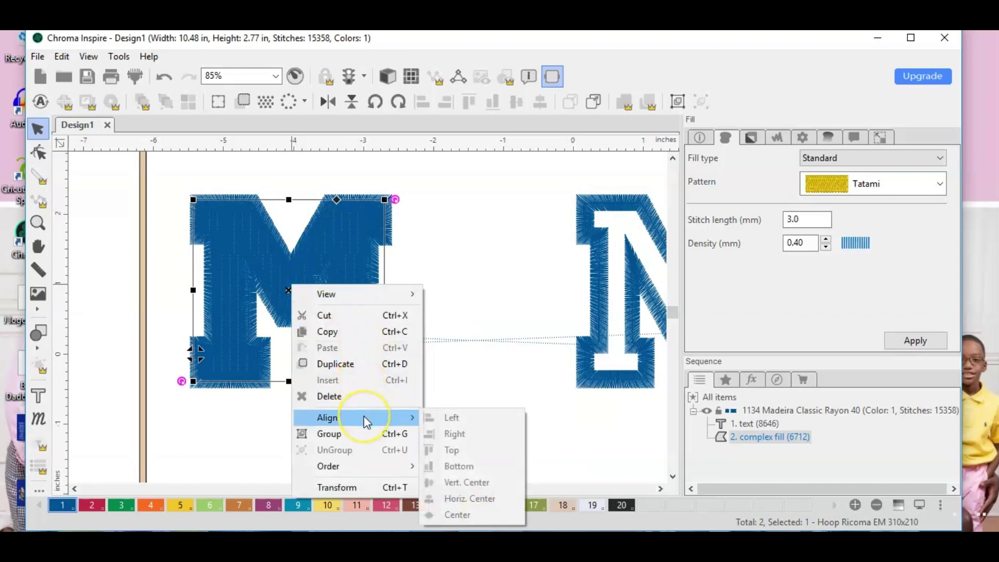
pyautogui.moveTo(367, 467)
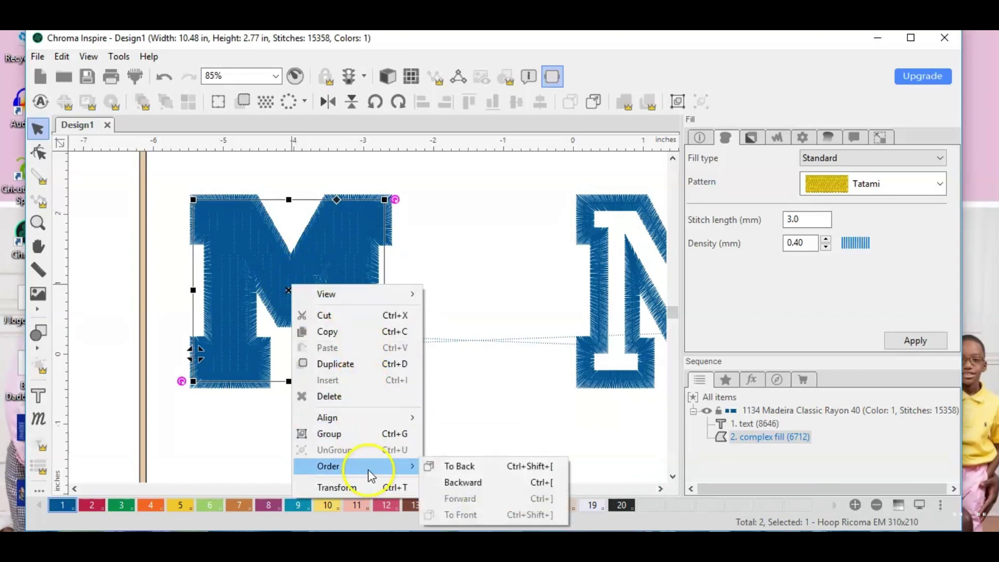
pyautogui.click(483, 467)
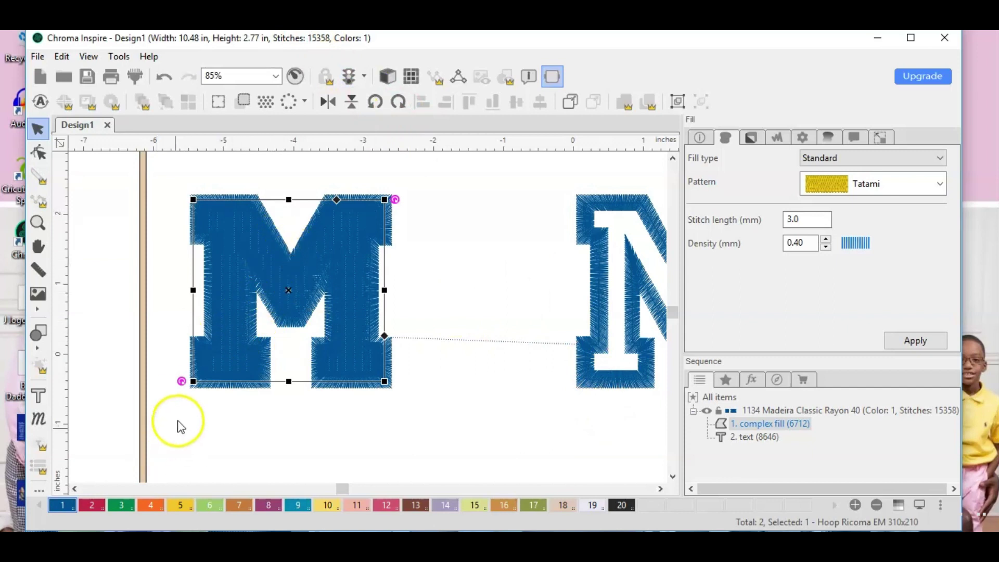
# - Bring the M's complex fill to the front of the stitch order, after the lettering
pyautogui.rightClick(305, 274)
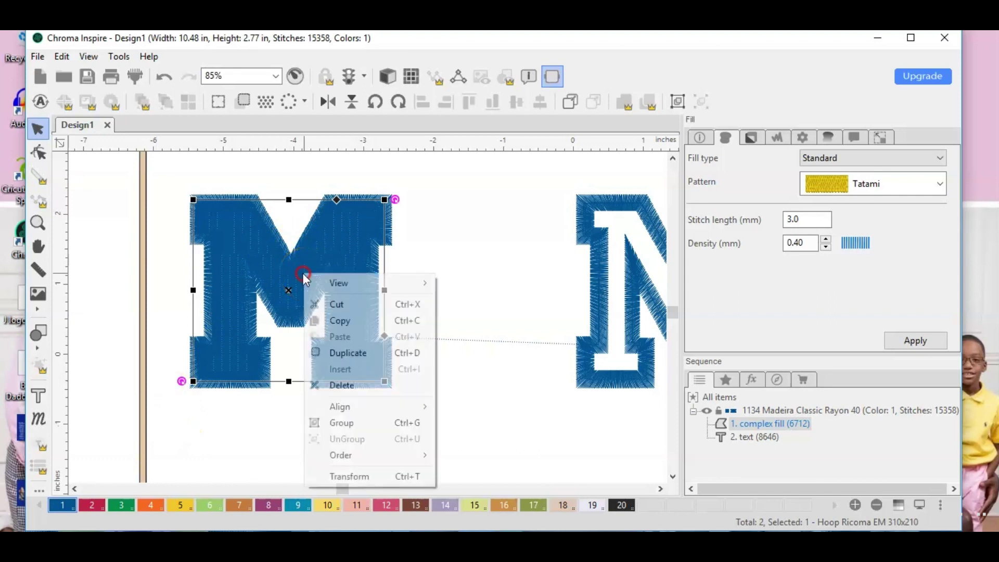
pyautogui.moveTo(376, 456)
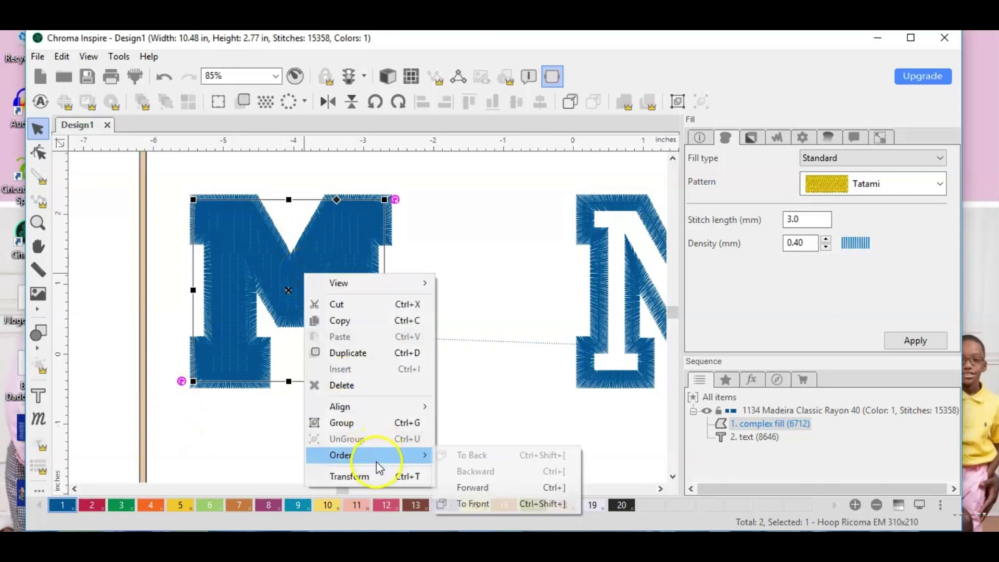
pyautogui.click(512, 503)
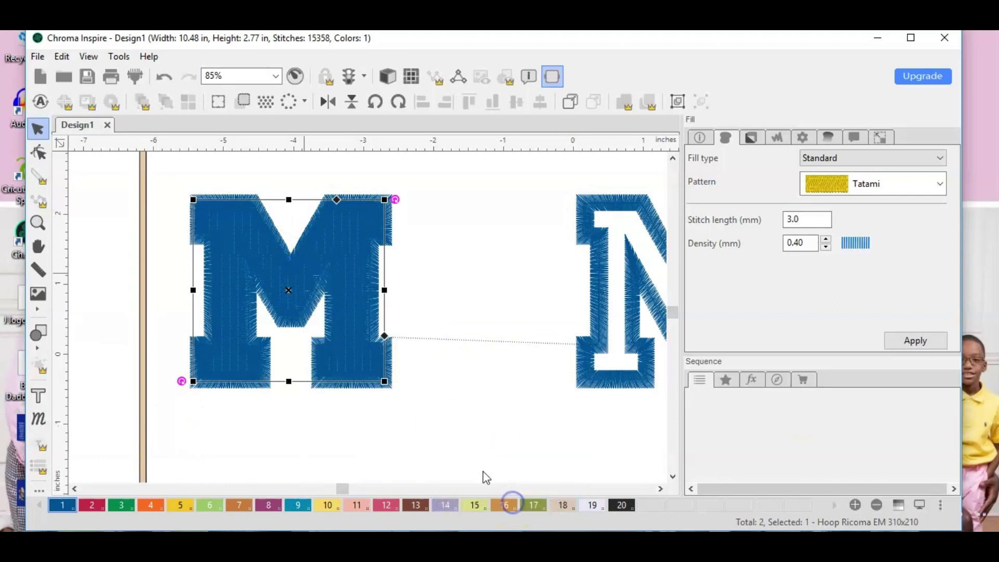
pyautogui.rightClick(341, 270)
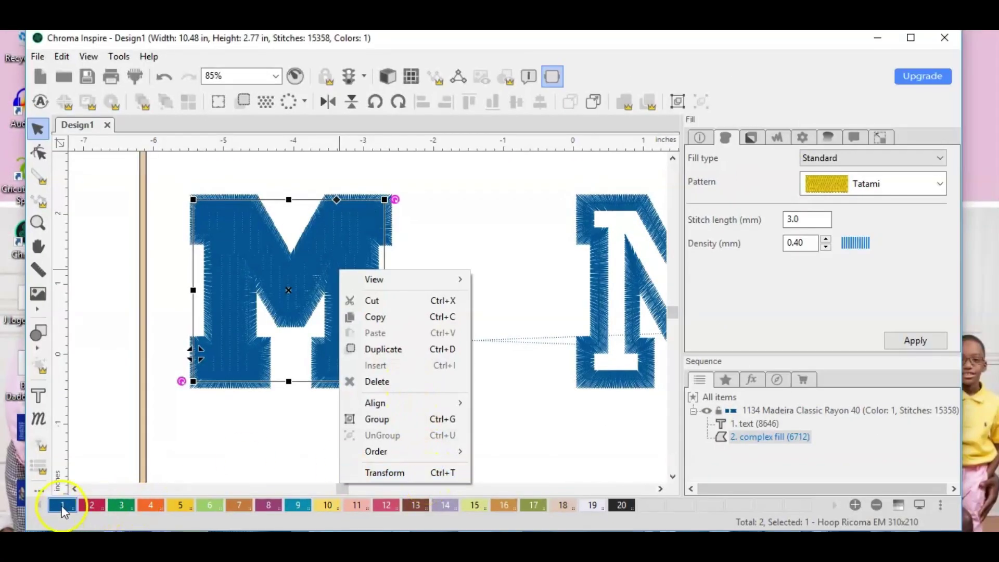
# - Change thread color 1 to Madeira Classic Rayon 40 shade 1007 Amber Black
pyautogui.click(61, 506)
pyautogui.doubleClick(61, 505)
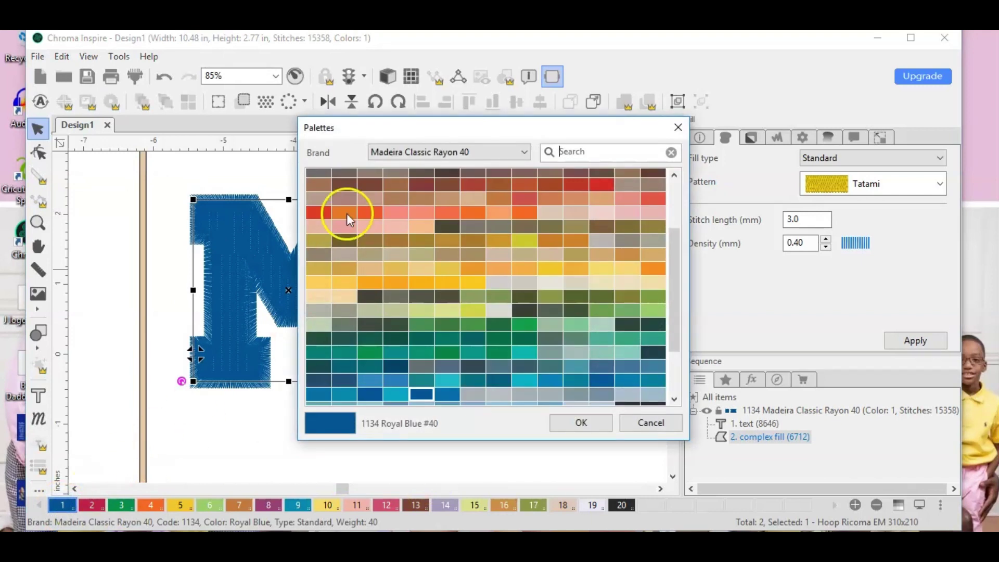
pyautogui.click(686, 315)
pyautogui.moveTo(674, 245); pyautogui.dragTo(671, 178)
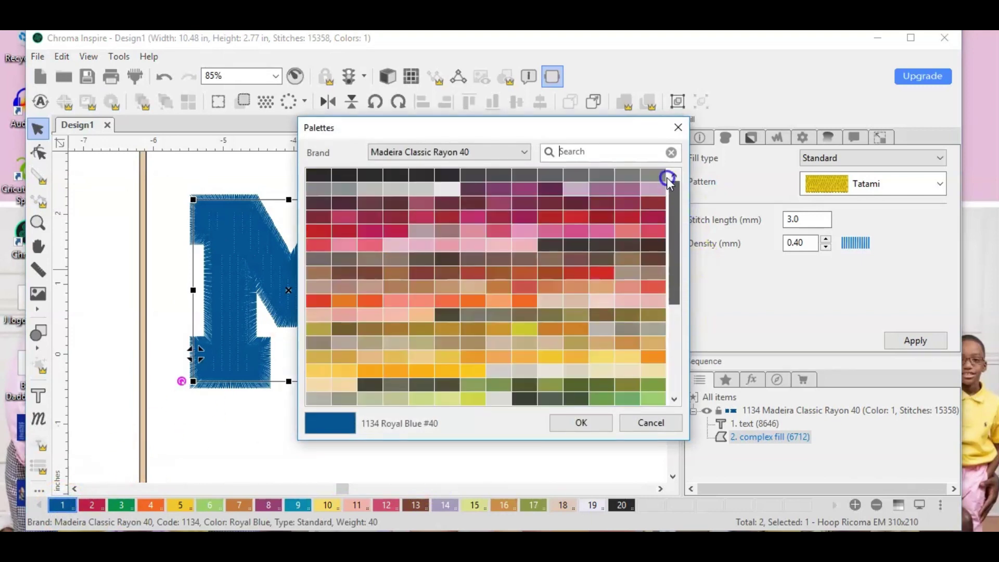
pyautogui.click(319, 175)
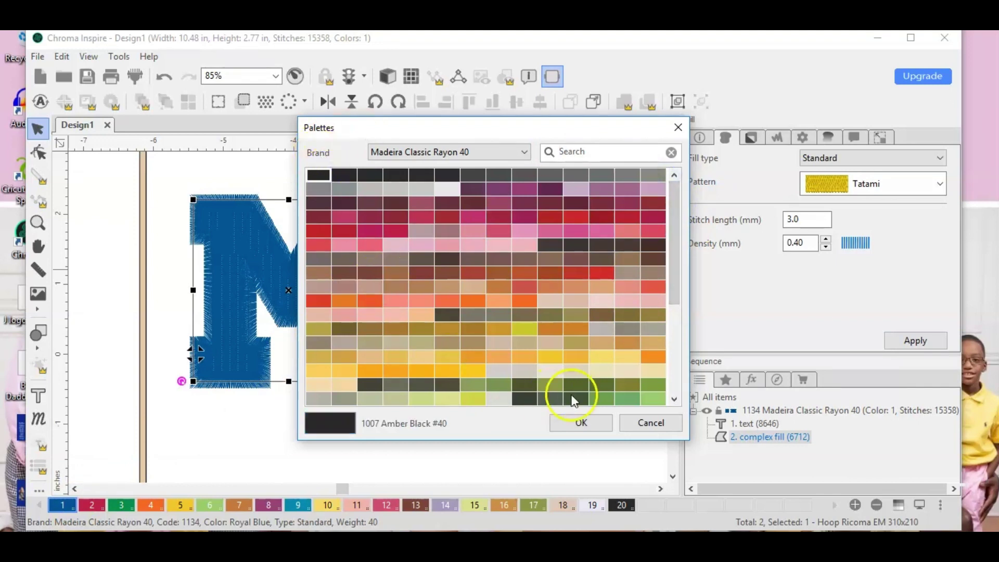
pyautogui.click(579, 423)
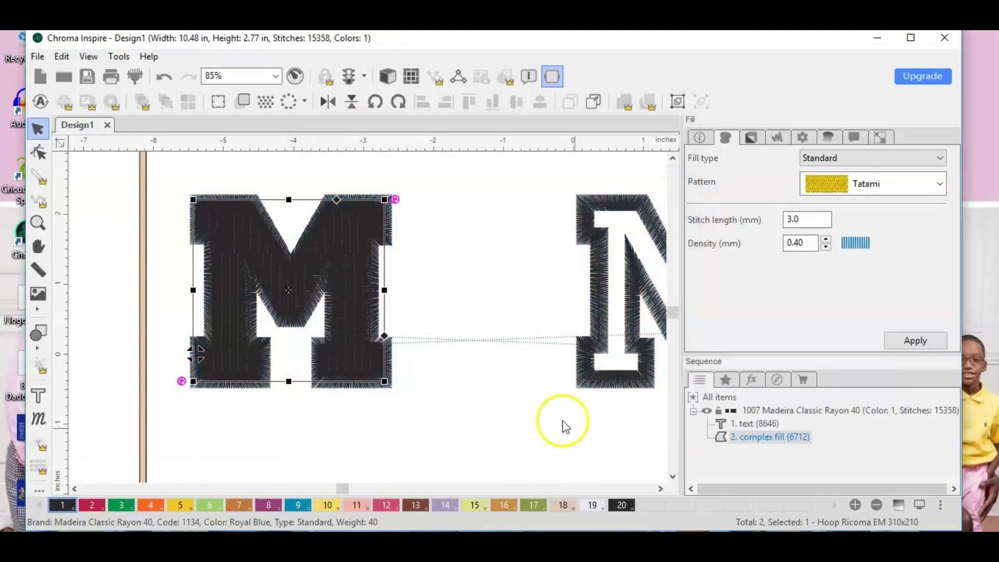
# - Move the M's complex fill off the lettering into the gap before the N, and assign it thread color 5
pyautogui.moveTo(278, 266); pyautogui.dragTo(442, 310)
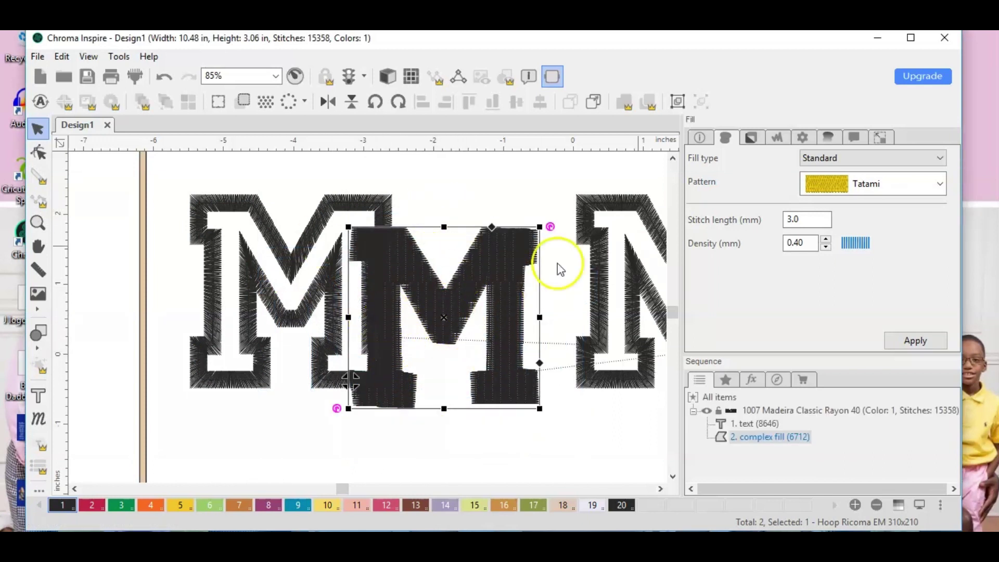
pyautogui.click(752, 138)
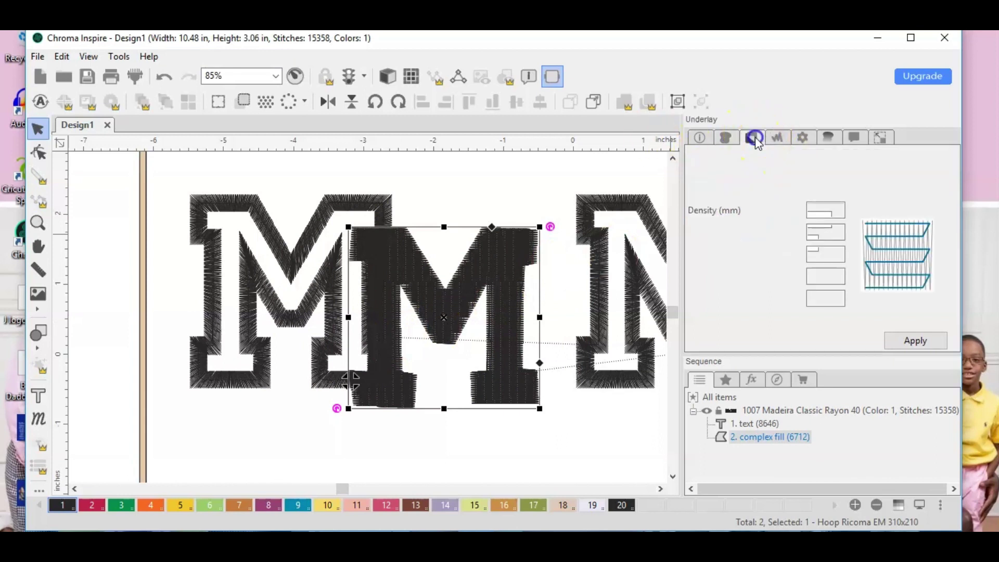
pyautogui.click(777, 138)
pyautogui.click(804, 138)
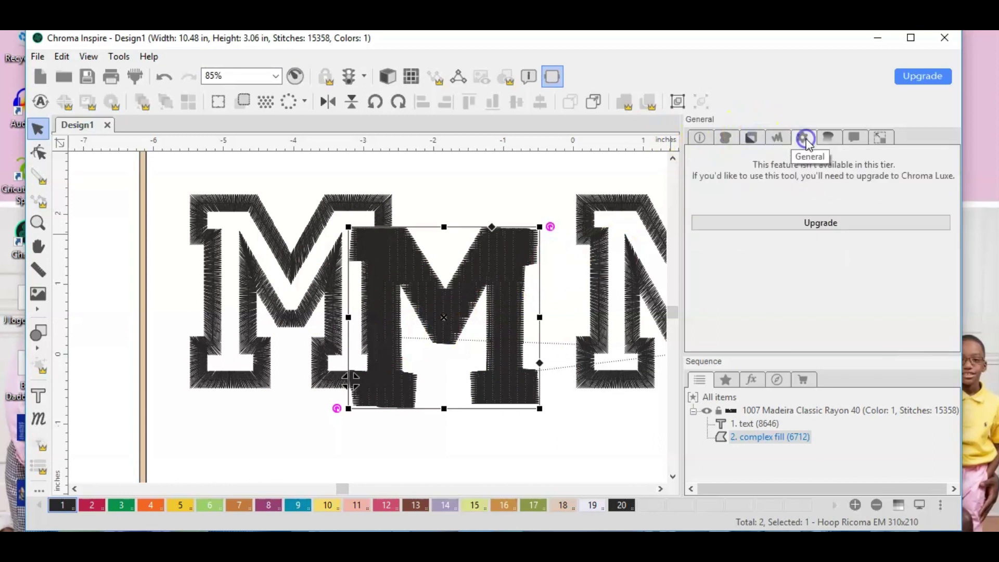
pyautogui.click(827, 138)
pyautogui.click(853, 140)
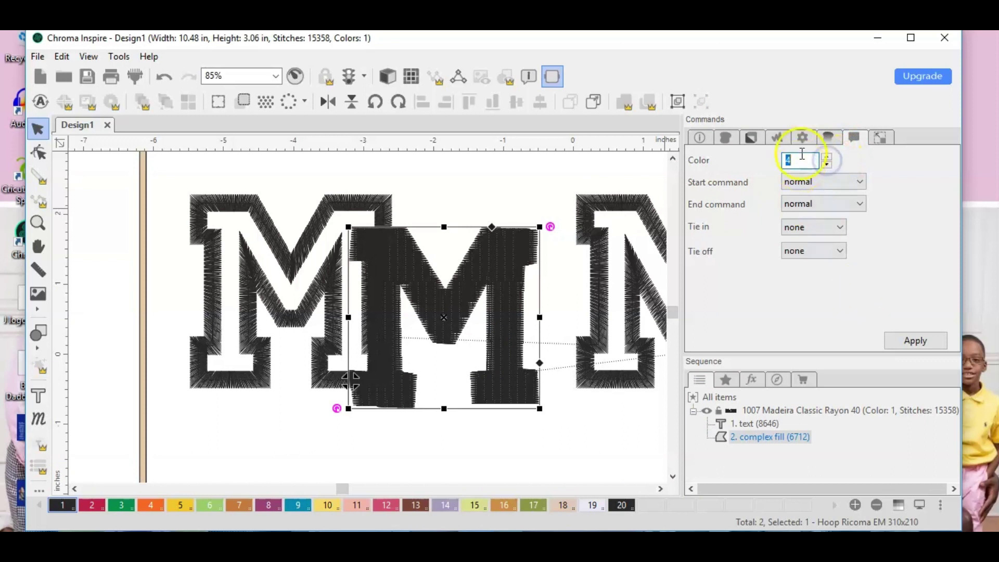
pyautogui.click(909, 339)
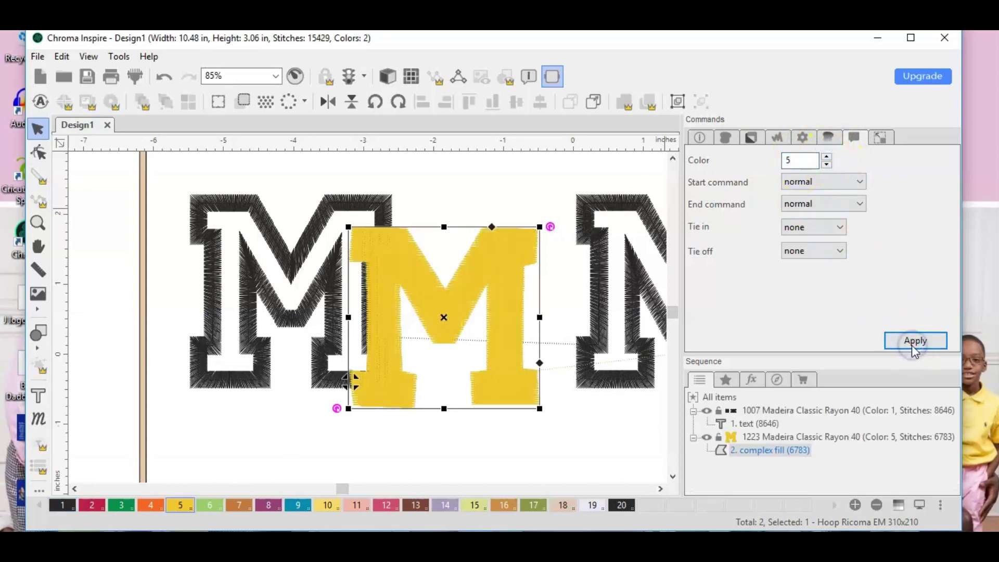
# - Move the yellow complex fill back over the M and send it to the back of the stitch order, behind the lettering
pyautogui.click(422, 308)
pyautogui.moveTo(422, 308); pyautogui.dragTo(287, 283)
pyautogui.rightClick(281, 279)
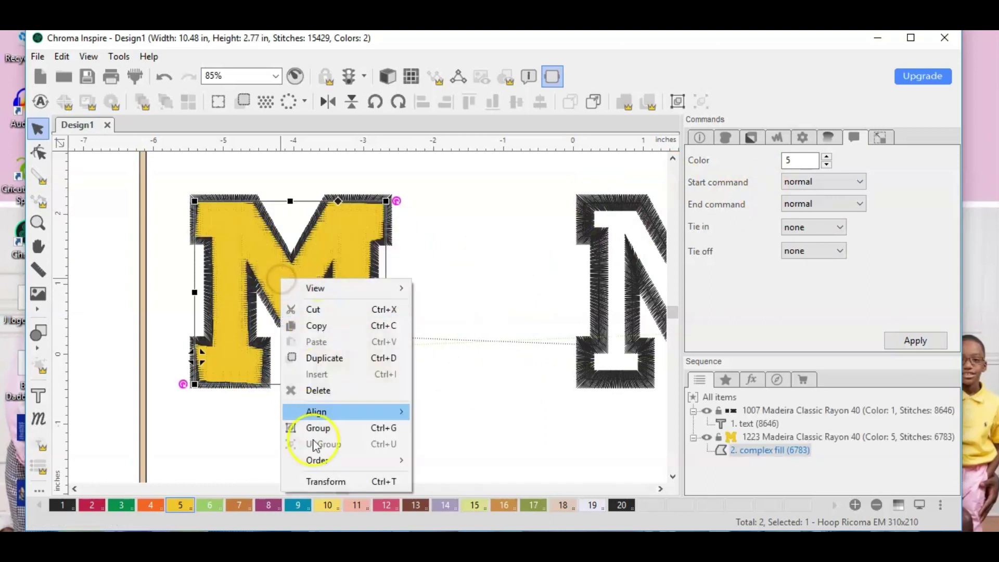
pyautogui.moveTo(319, 461)
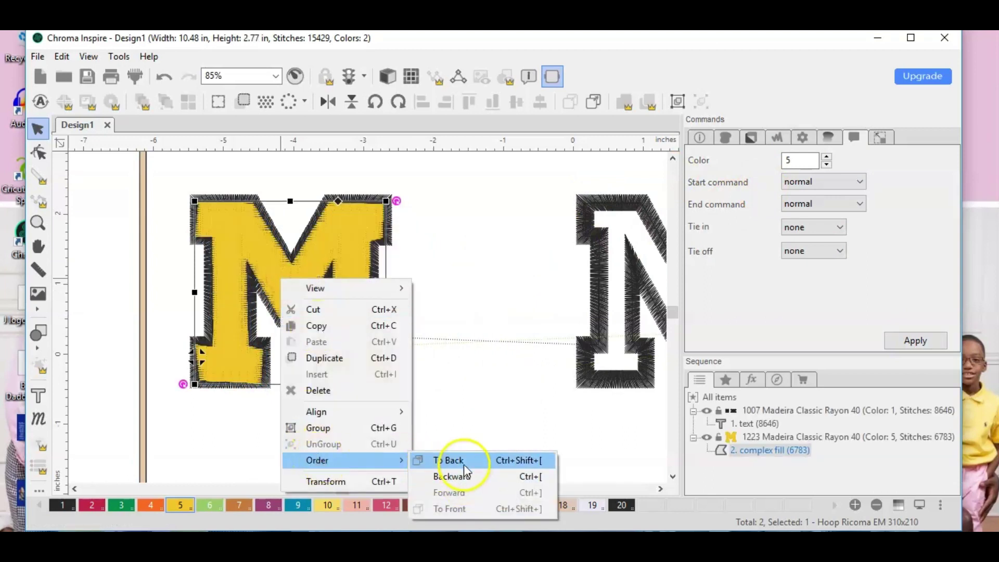
pyautogui.click(457, 461)
pyautogui.click(470, 446)
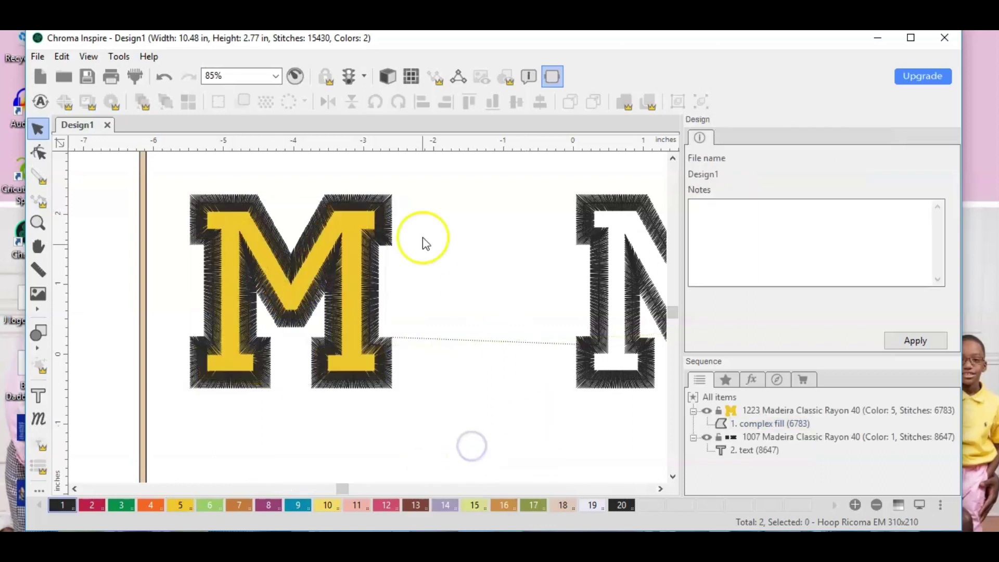
# - Examine the M, N and E in the realistic 3D stitch preview, and return to the normal stitch view
pyautogui.click(385, 78)
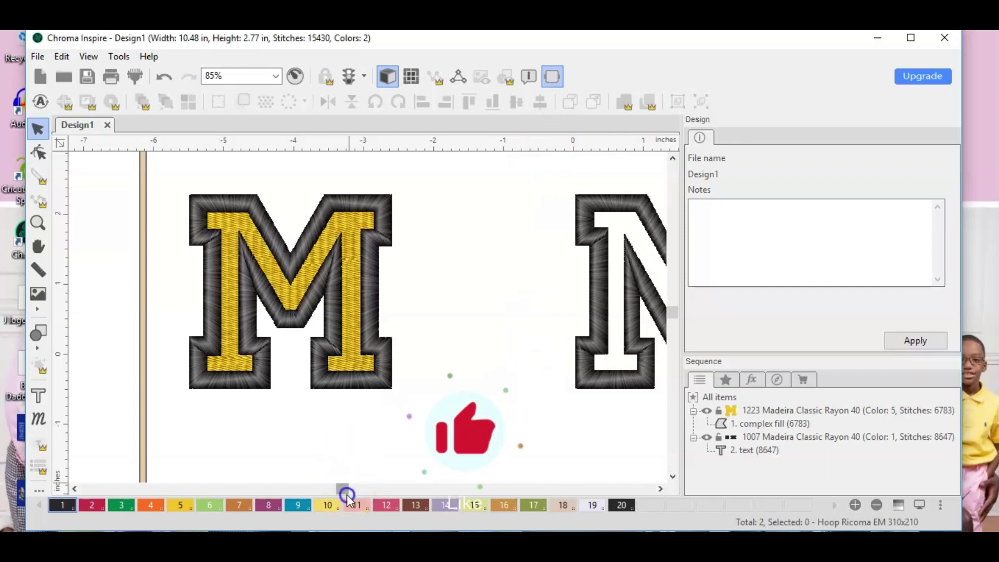
pyautogui.hscroll(-3, 351, 491)
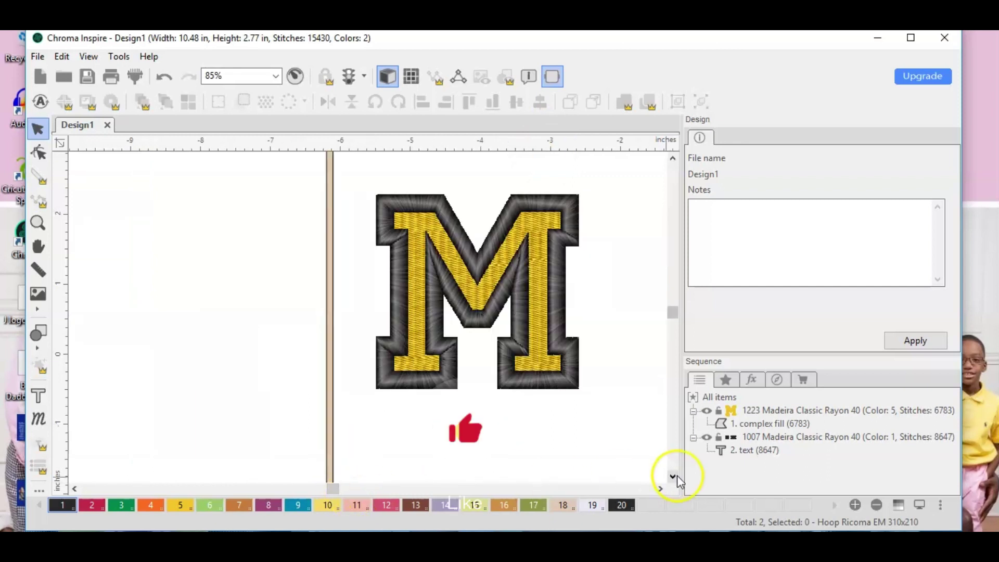
pyautogui.click(661, 490)
pyautogui.click(660, 489)
pyautogui.click(660, 489)
pyautogui.click(661, 489)
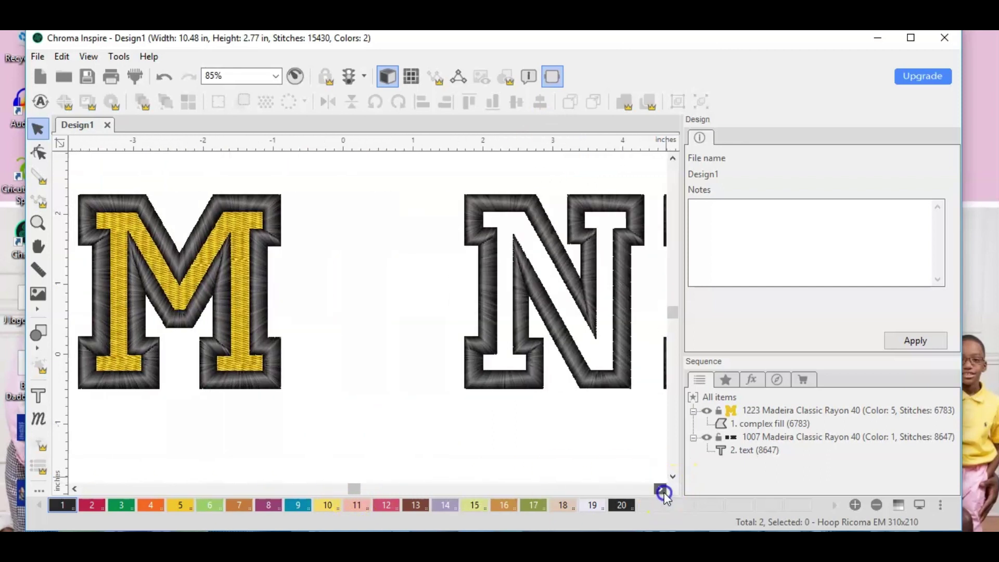
pyautogui.click(661, 489)
pyautogui.click(661, 489)
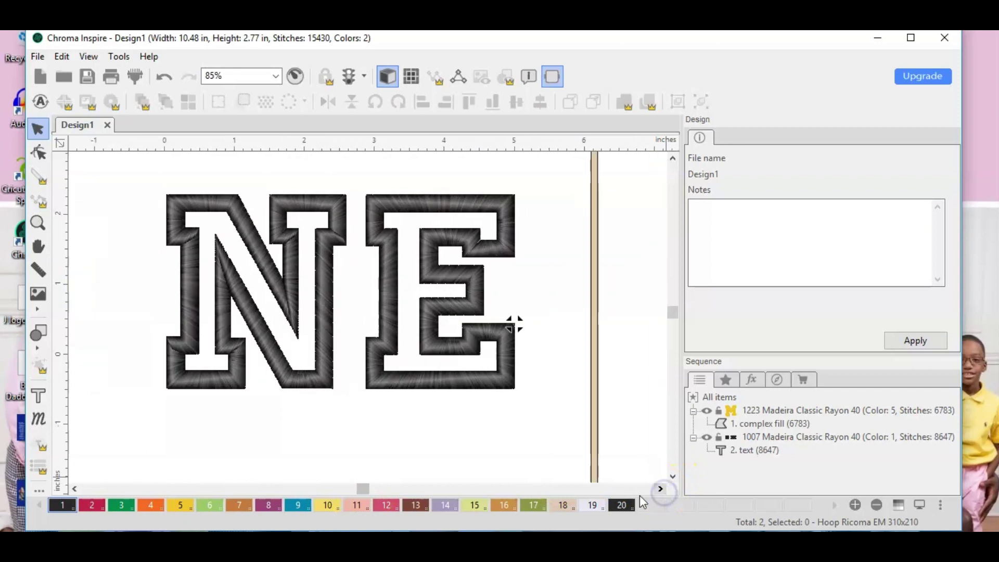
pyautogui.click(389, 78)
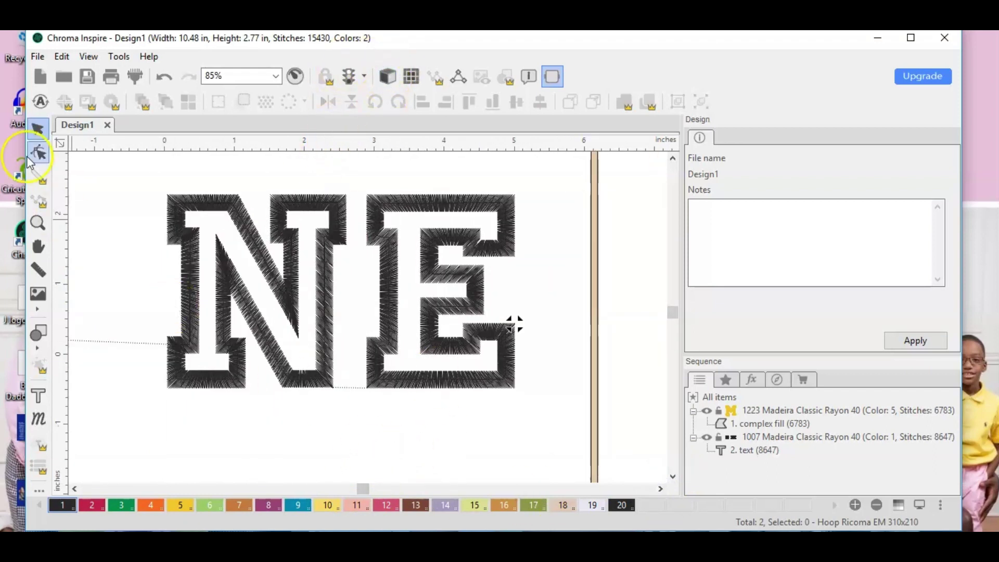
# - Begin a Complex Fill outline on the N, tracing its upper-left edge, the diagonal's upper side and the upper-right serif
pyautogui.click(39, 495)
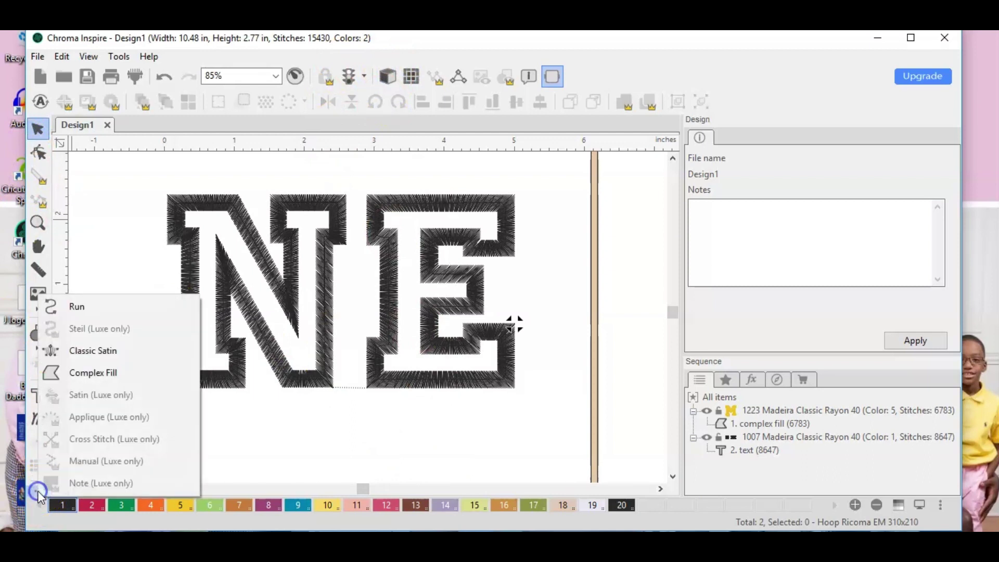
pyautogui.click(66, 376)
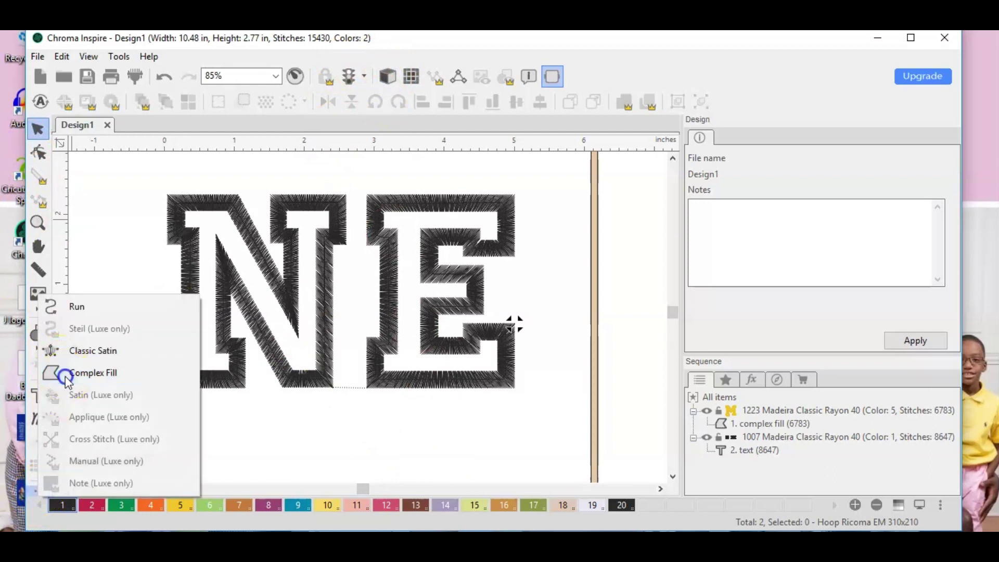
pyautogui.click(174, 203)
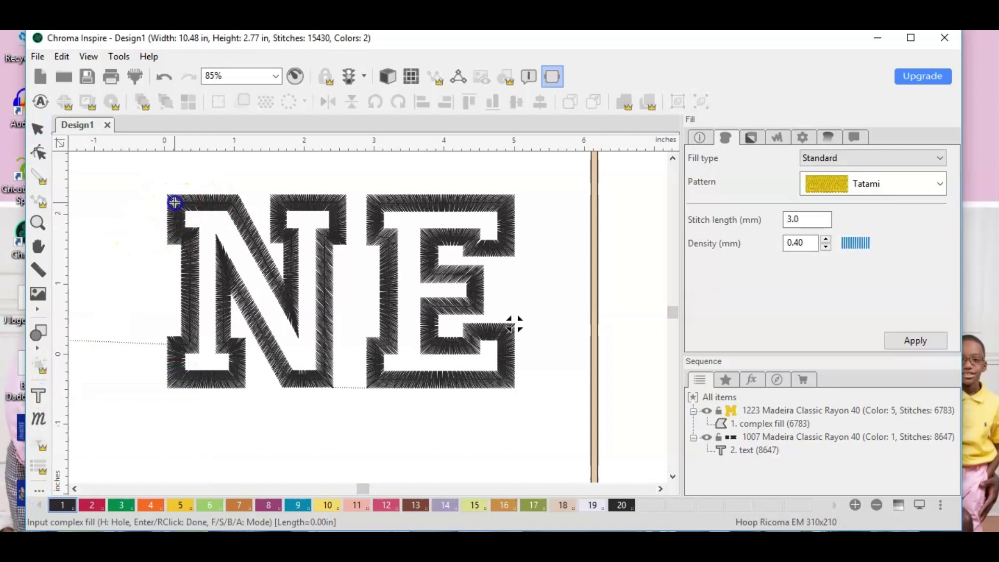
pyautogui.click(231, 203)
pyautogui.click(292, 308)
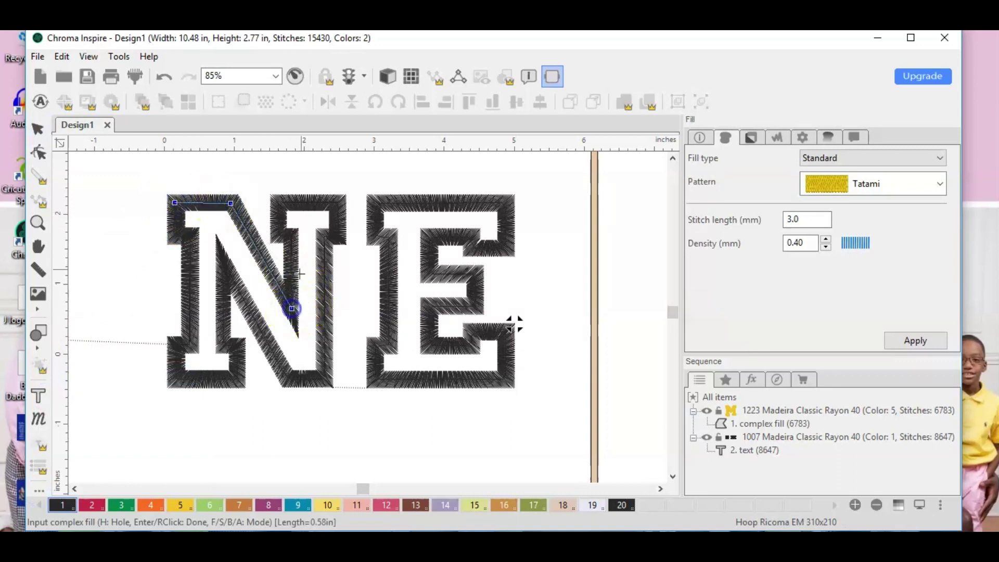
pyautogui.click(289, 235)
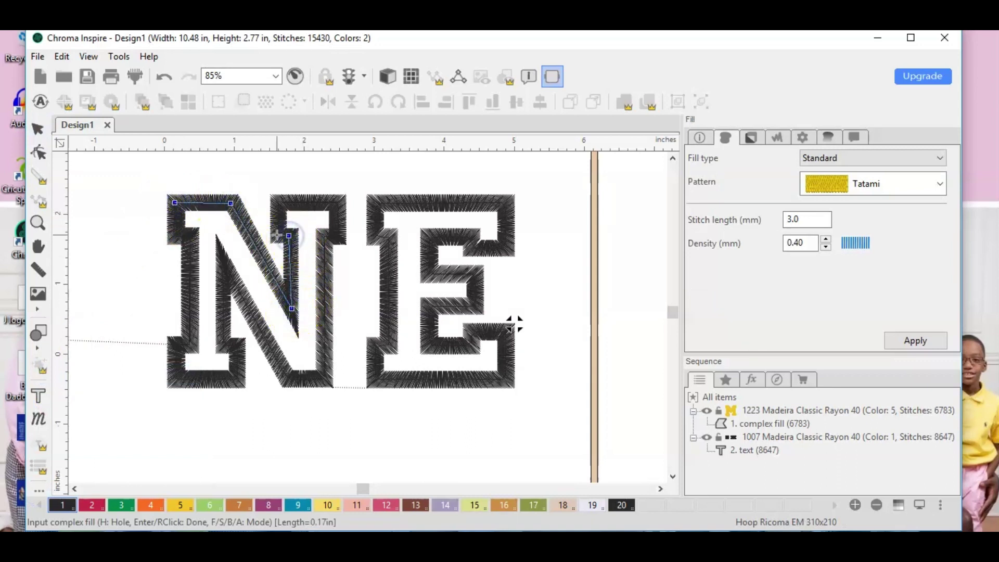
pyautogui.click(276, 202)
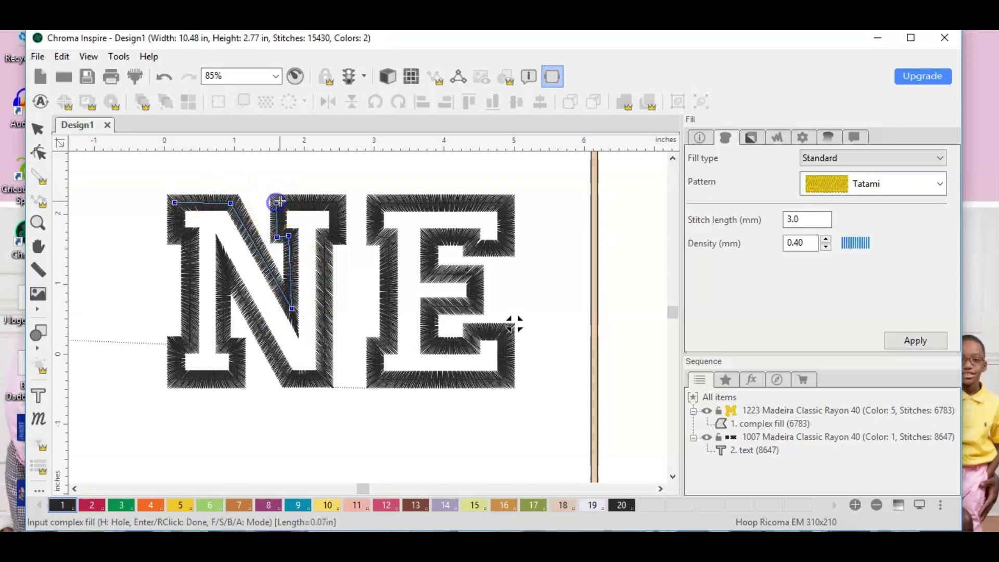
pyautogui.click(336, 202)
pyautogui.click(342, 239)
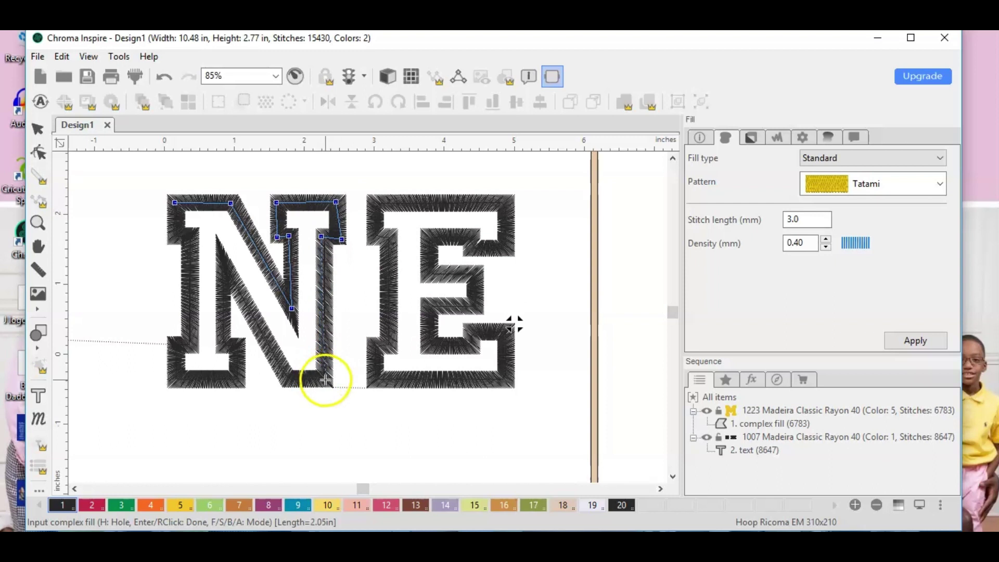
# - Complete the N's Complex Fill outline along the diagonal's lower side, around the lower-left foot and up the left stem
pyautogui.click(291, 380)
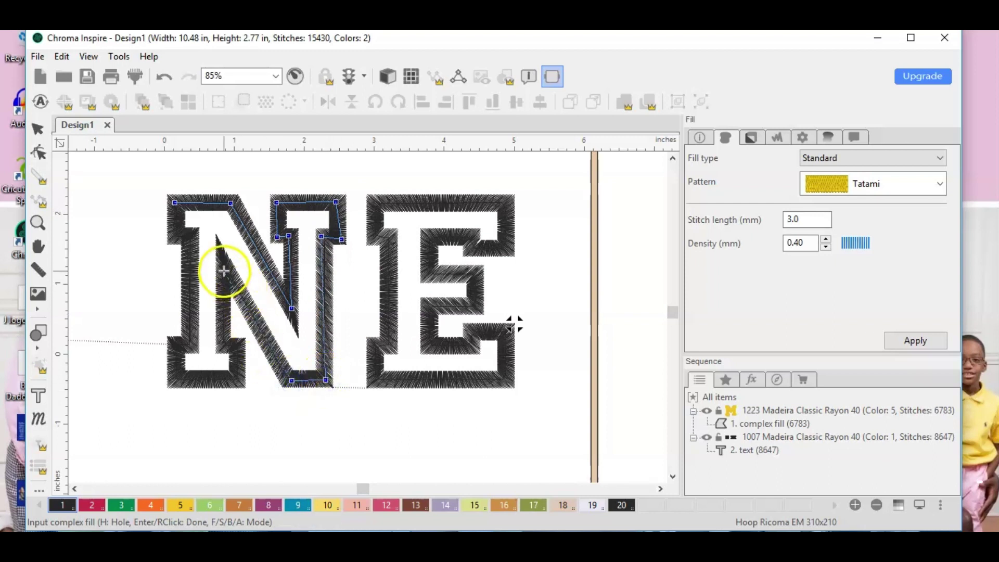
pyautogui.click(239, 348)
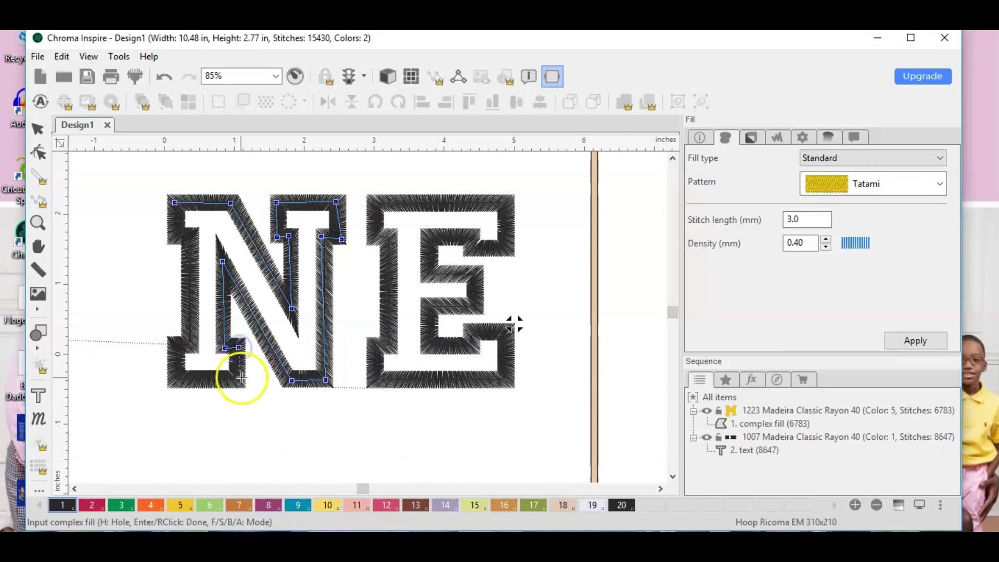
pyautogui.click(177, 378)
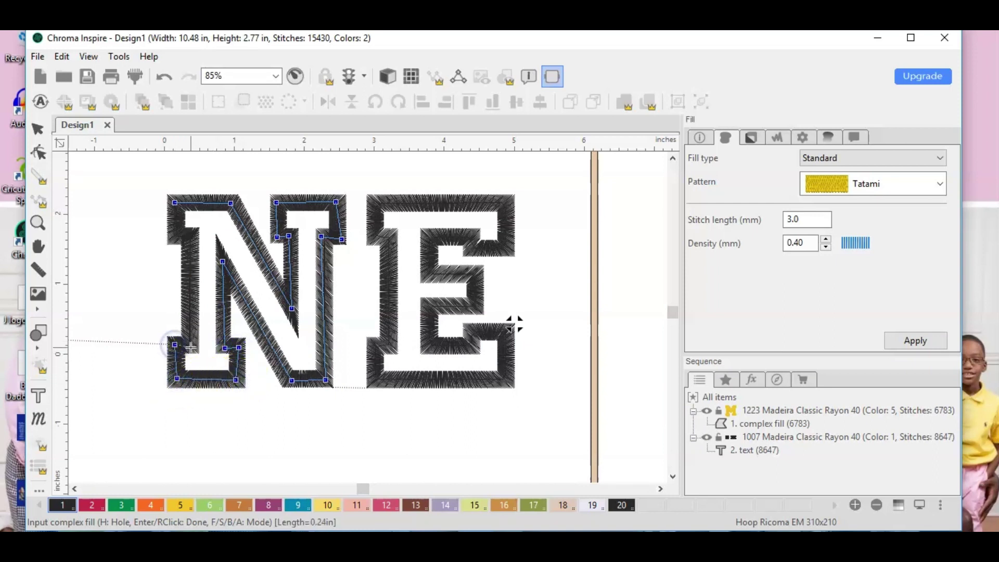
pyautogui.click(190, 239)
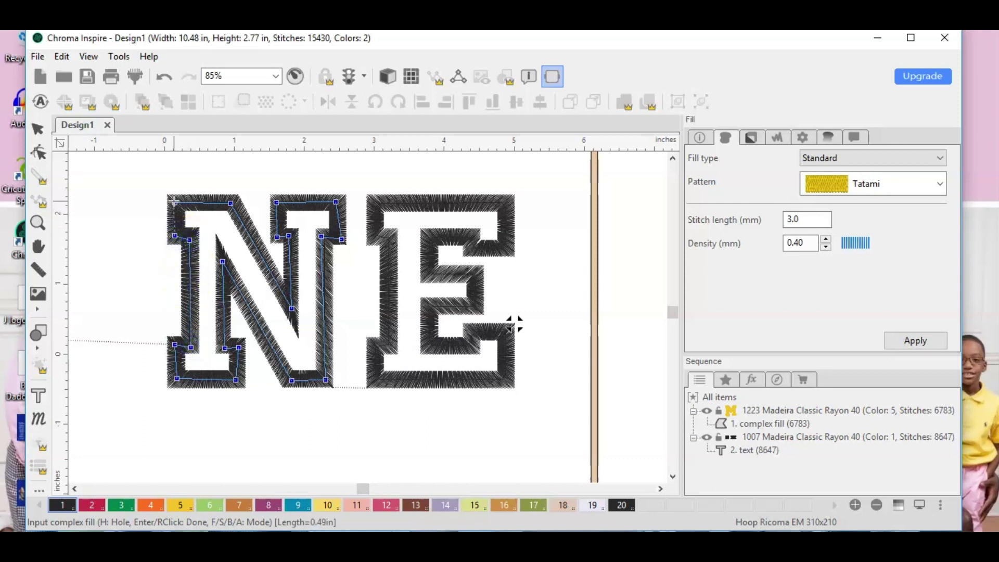
pyautogui.click(38, 128)
pyautogui.click(174, 302)
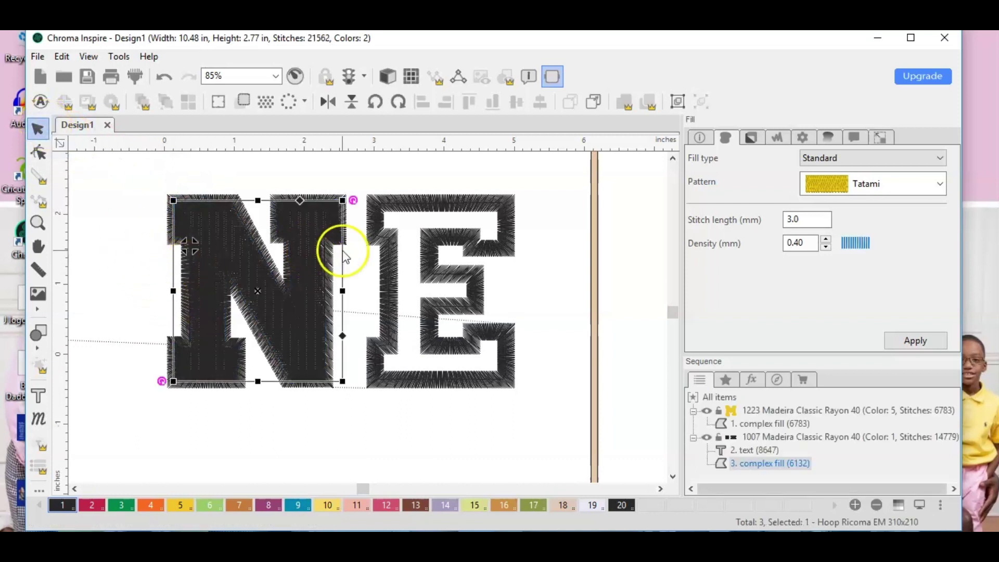
# - Assign thread color 5 to the N's complex fill and send it to the back of the stitch order
pyautogui.click(852, 138)
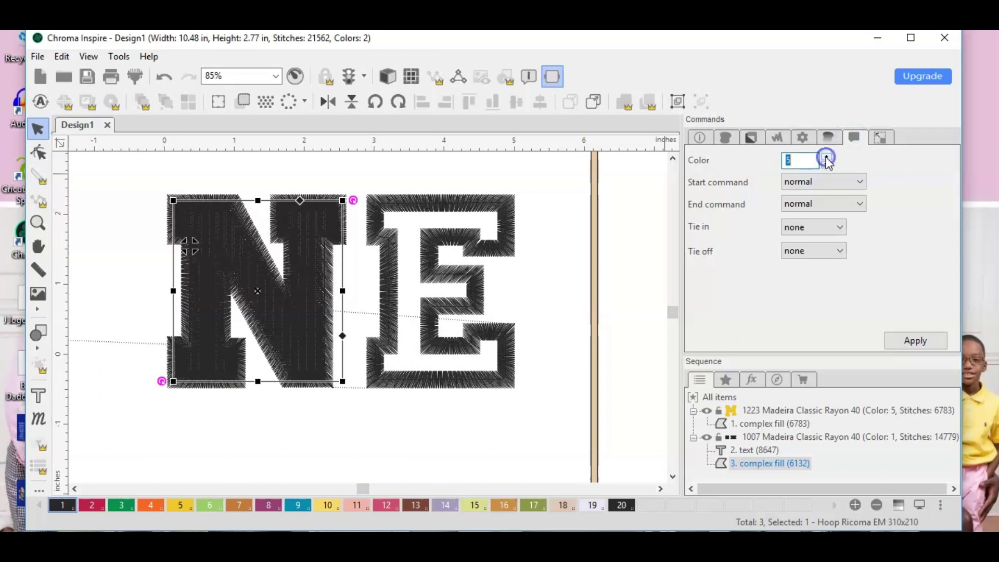
pyautogui.click(905, 337)
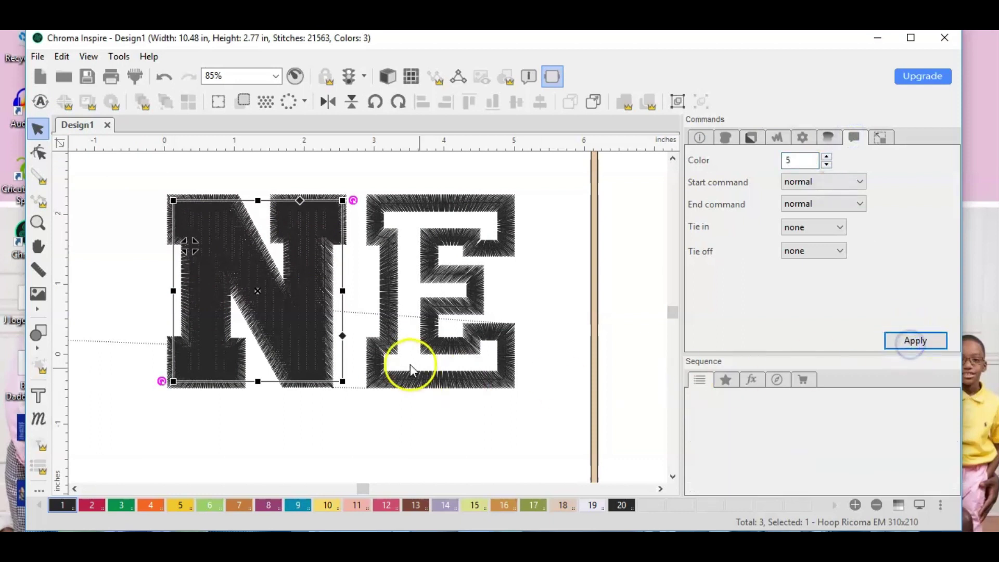
pyautogui.rightClick(299, 340)
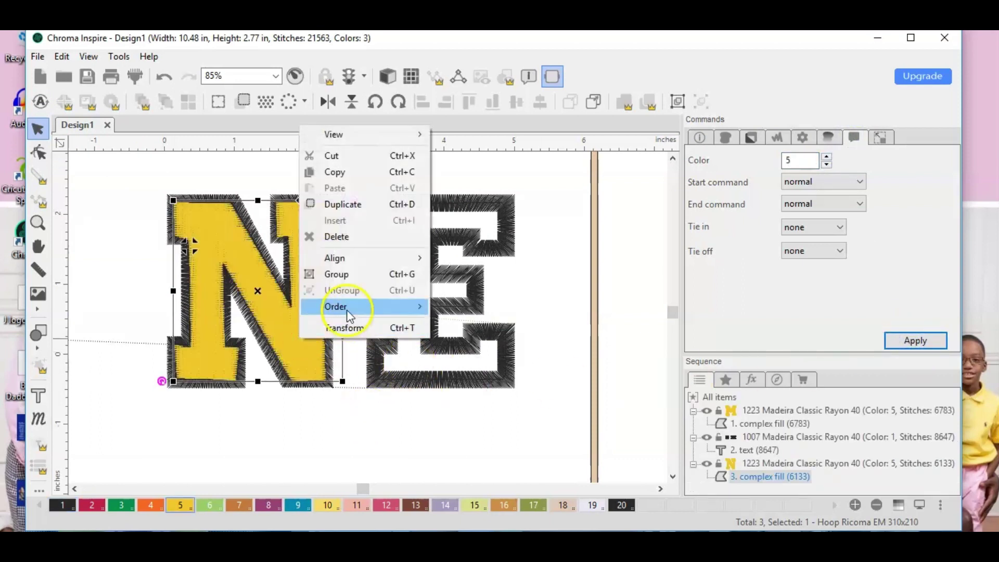
pyautogui.moveTo(416, 307)
pyautogui.click(498, 321)
# - Begin a Complex Fill outline on the E, tracing the top edge, upper arm and upper edge of the middle arm
pyautogui.click(38, 332)
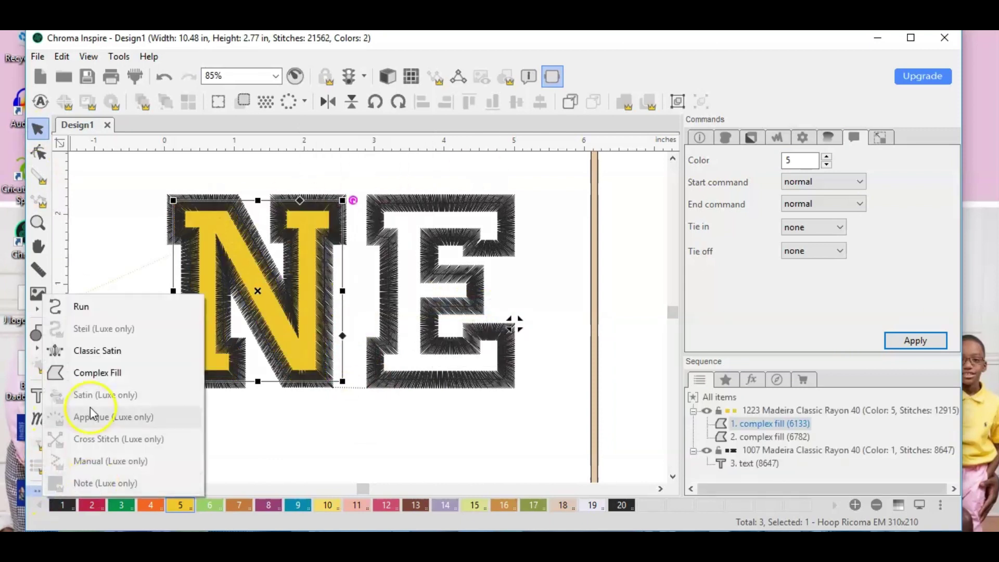
pyautogui.click(89, 373)
pyautogui.click(376, 201)
pyautogui.click(505, 202)
pyautogui.click(506, 248)
pyautogui.click(428, 276)
pyautogui.click(477, 274)
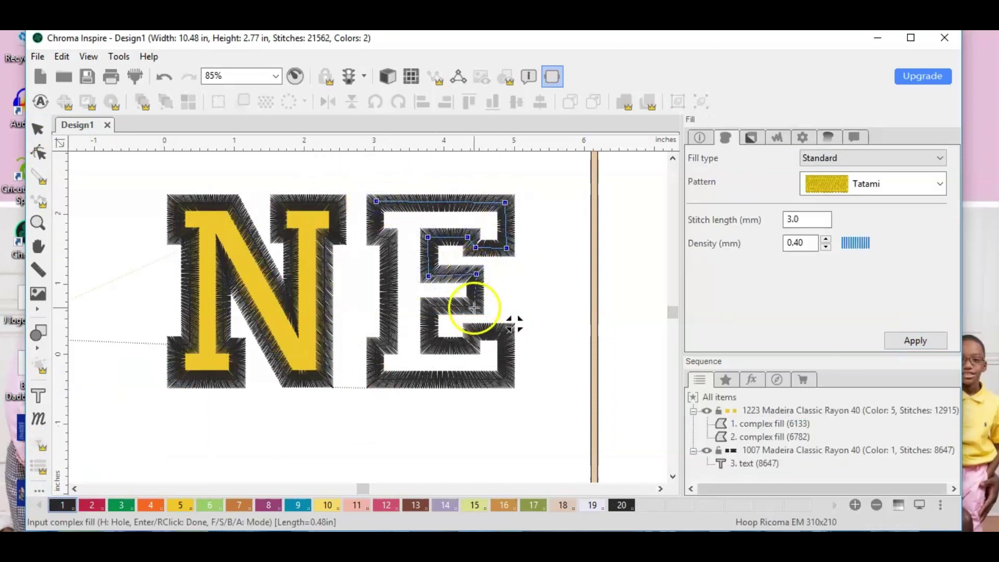
# - Complete the E's Complex Fill outline below the middle arm, around the lower arm and base, and up the left stem
pyautogui.click(474, 308)
pyautogui.click(431, 306)
pyautogui.click(431, 349)
pyautogui.click(471, 348)
pyautogui.click(473, 331)
pyautogui.click(506, 330)
pyautogui.click(378, 381)
pyautogui.click(372, 345)
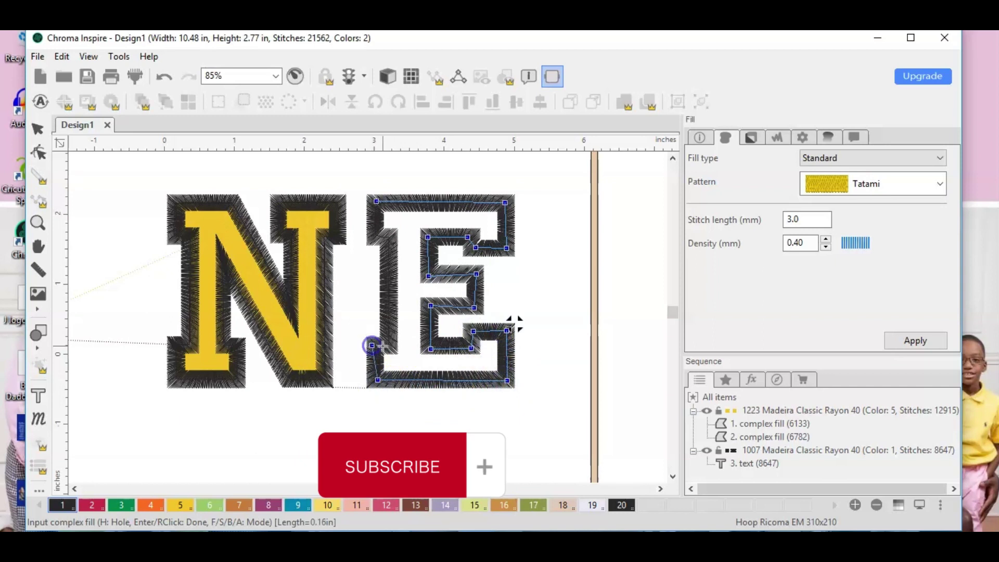
pyautogui.click(392, 345)
pyautogui.click(389, 238)
pyautogui.press('Return')
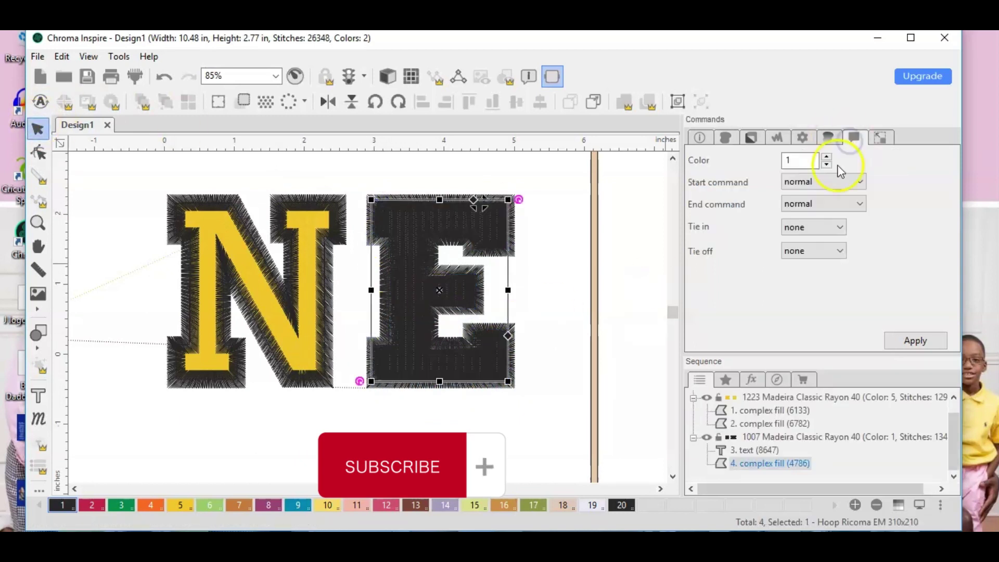
# - Assign thread color 5 to the E's complex fill and send it to the back of the stitch order
pyautogui.click(827, 157)
pyautogui.click(826, 157)
pyautogui.click(827, 157)
pyautogui.click(827, 157)
pyautogui.click(915, 341)
pyautogui.rightClick(422, 286)
pyautogui.click(485, 433)
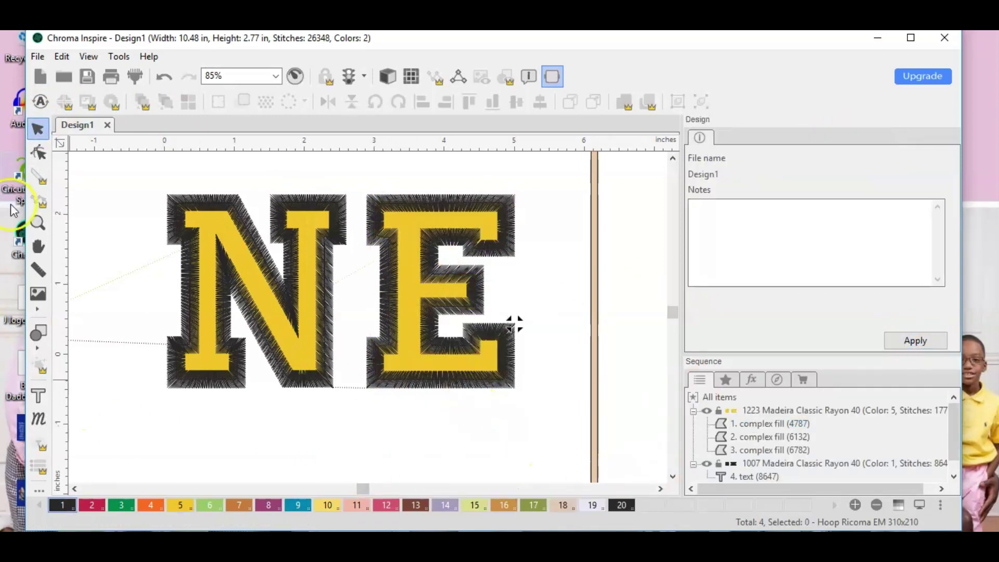
# - Merge the Memphis Grizzlies -3''.DST design in 3D view and place the bear above the gap between the M and N
pyautogui.click(75, 489)
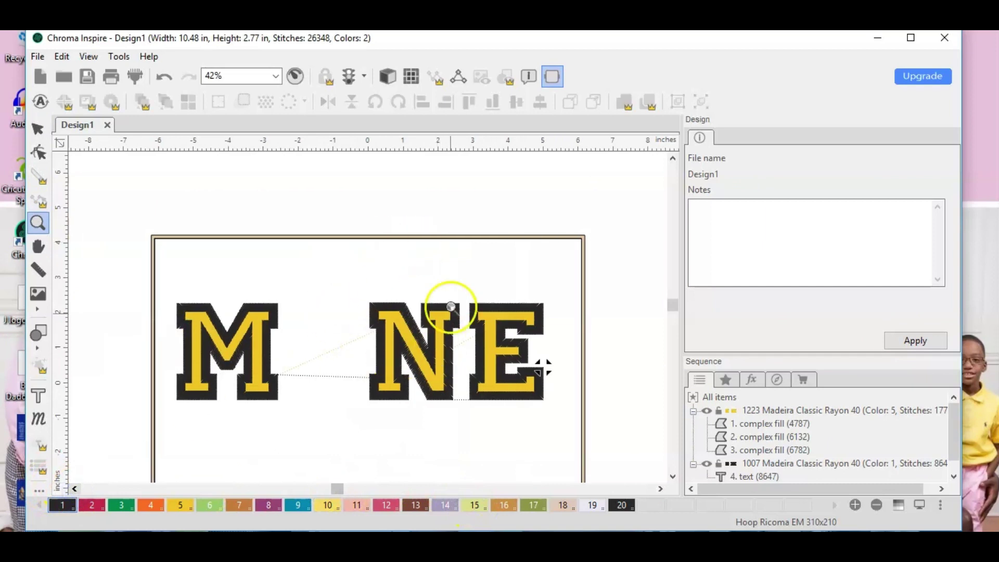
pyautogui.click(393, 77)
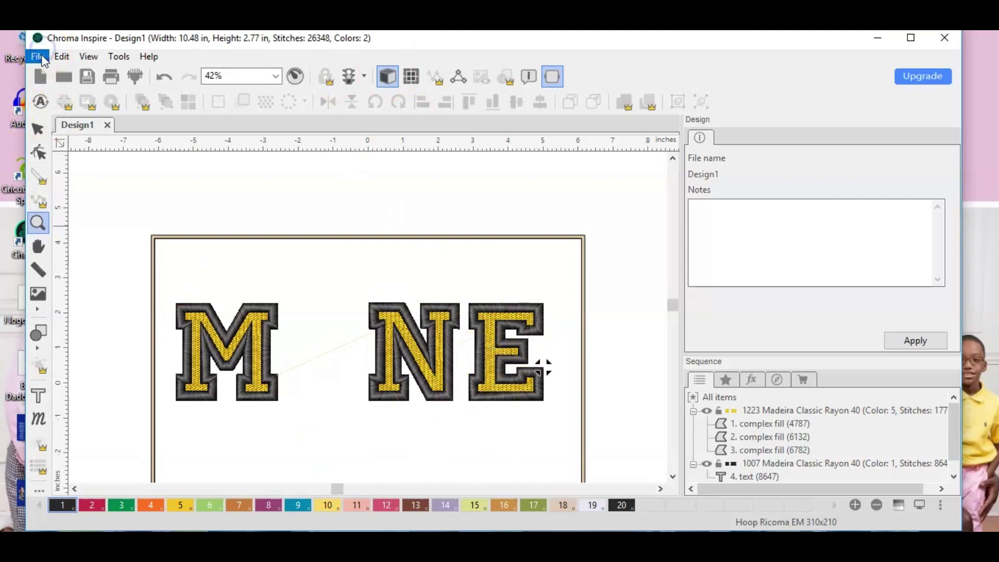
pyautogui.click(38, 56)
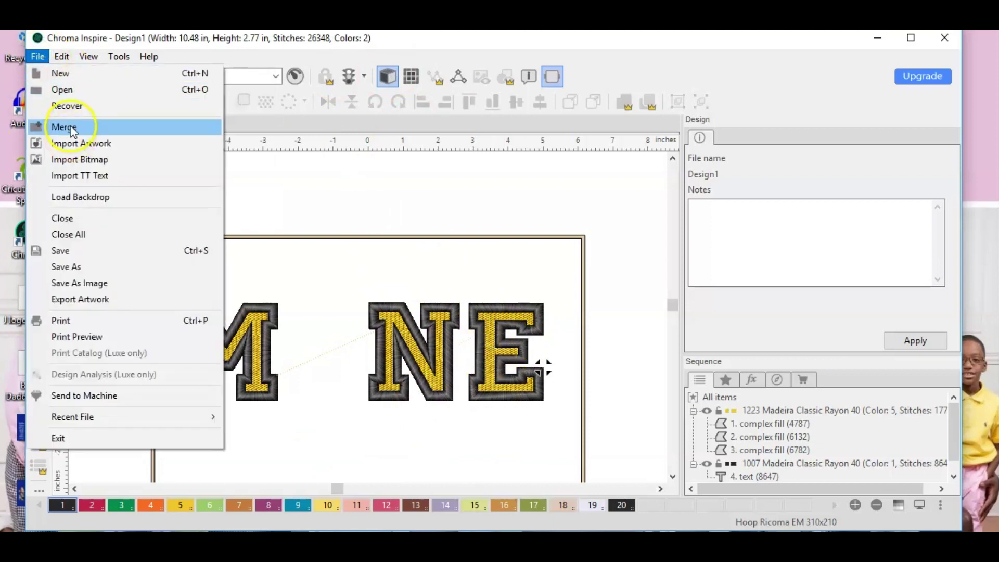
pyautogui.click(64, 127)
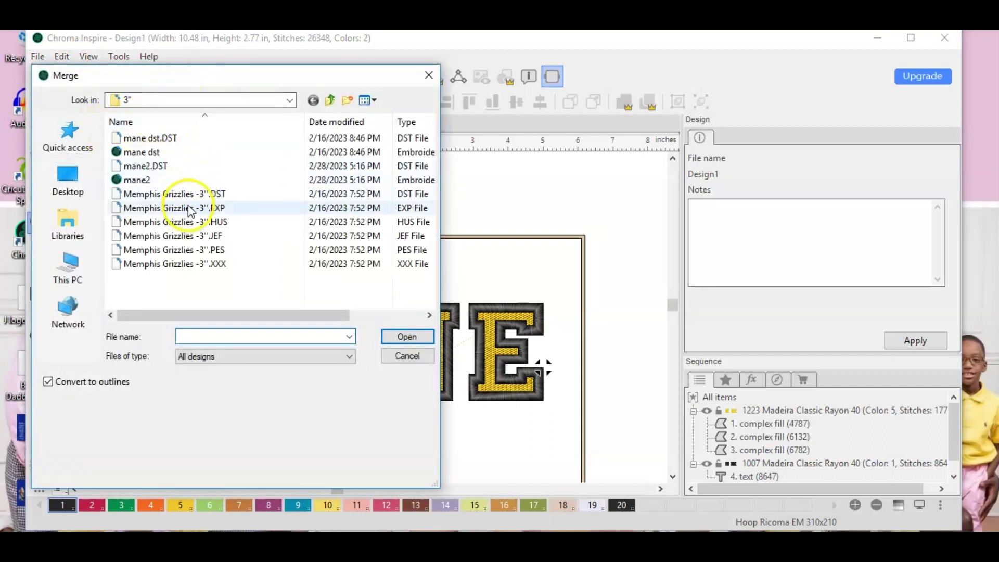
pyautogui.click(186, 195)
pyautogui.click(408, 337)
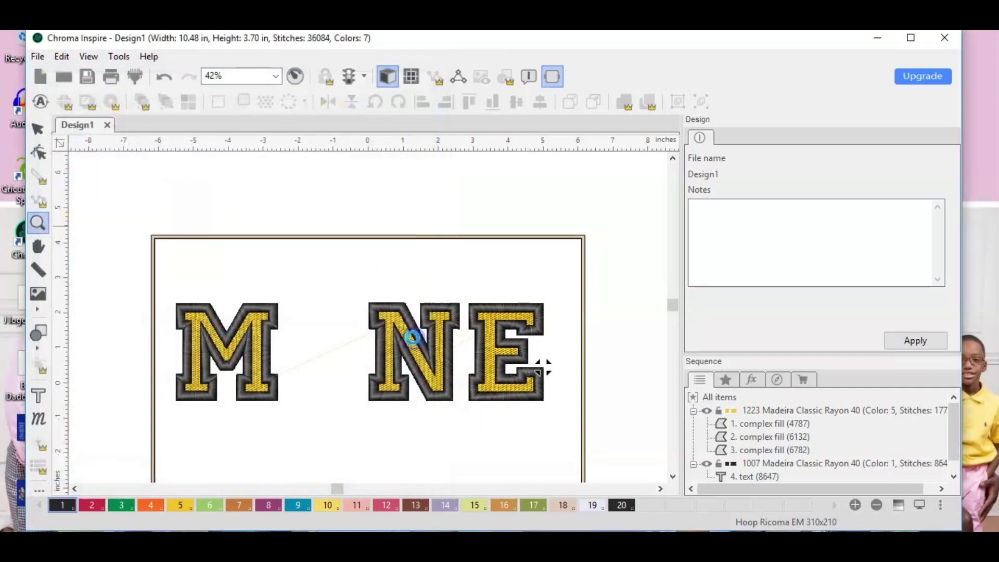
pyautogui.moveTo(370, 385); pyautogui.dragTo(326, 367)
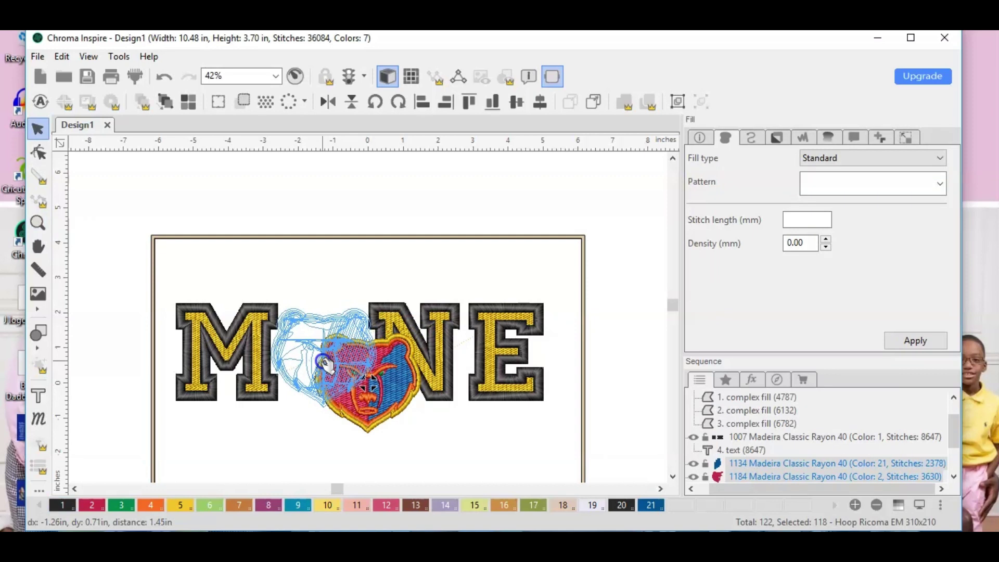
pyautogui.moveTo(326, 364); pyautogui.dragTo(329, 257)
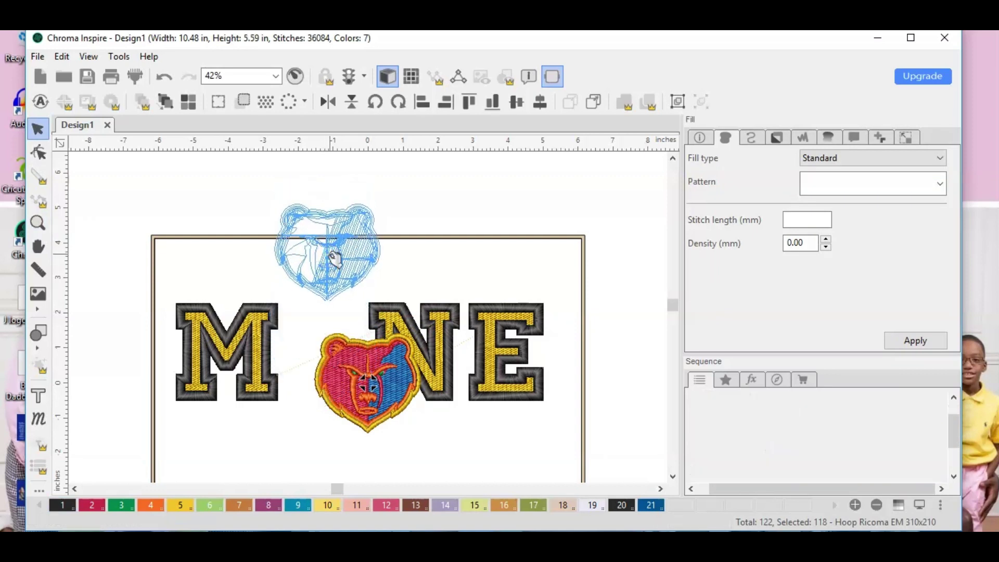
# - Widen the gap in the M NE text object by adding a second space after the M
pyautogui.click(193, 312)
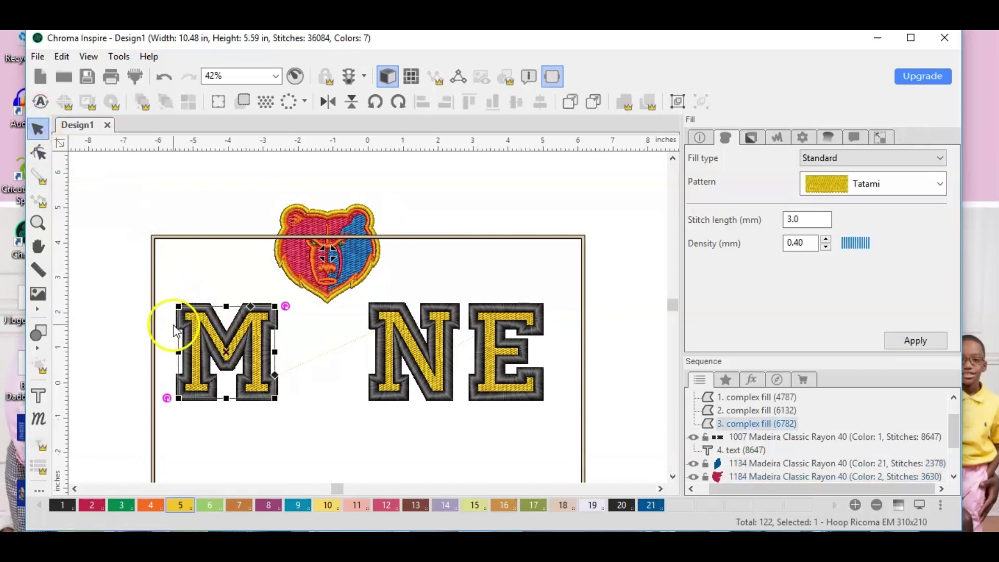
pyautogui.click(177, 322)
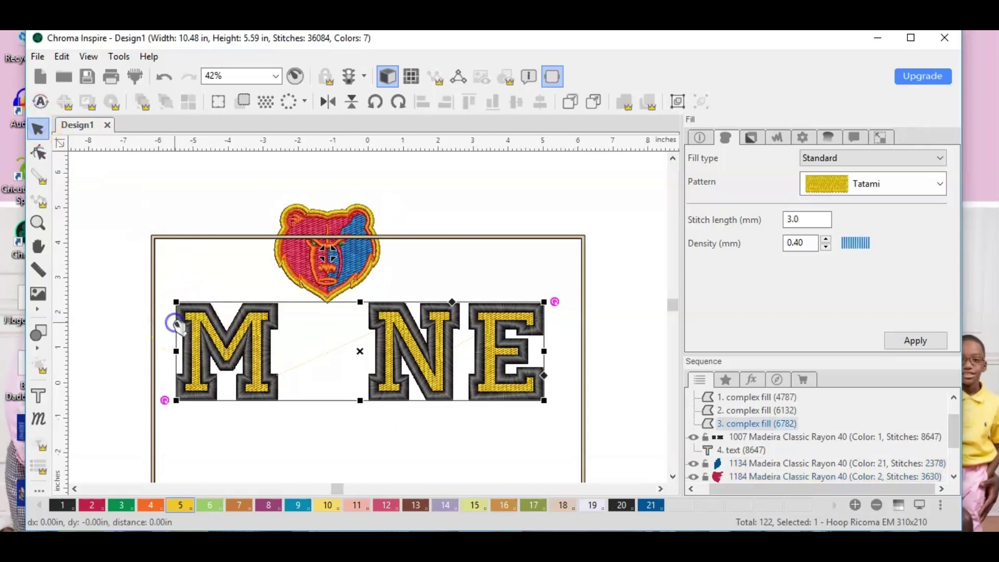
pyautogui.click(38, 396)
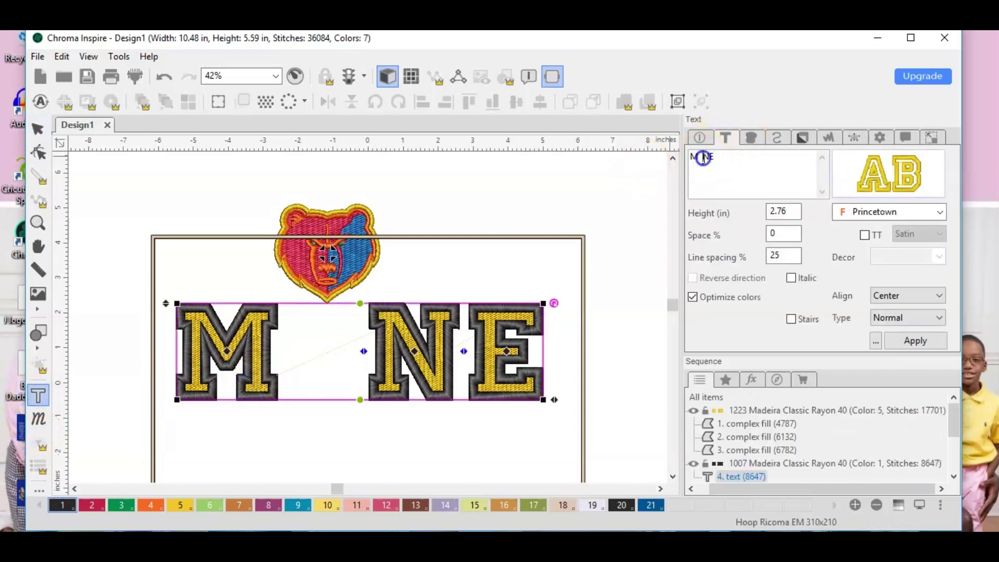
pyautogui.click(899, 344)
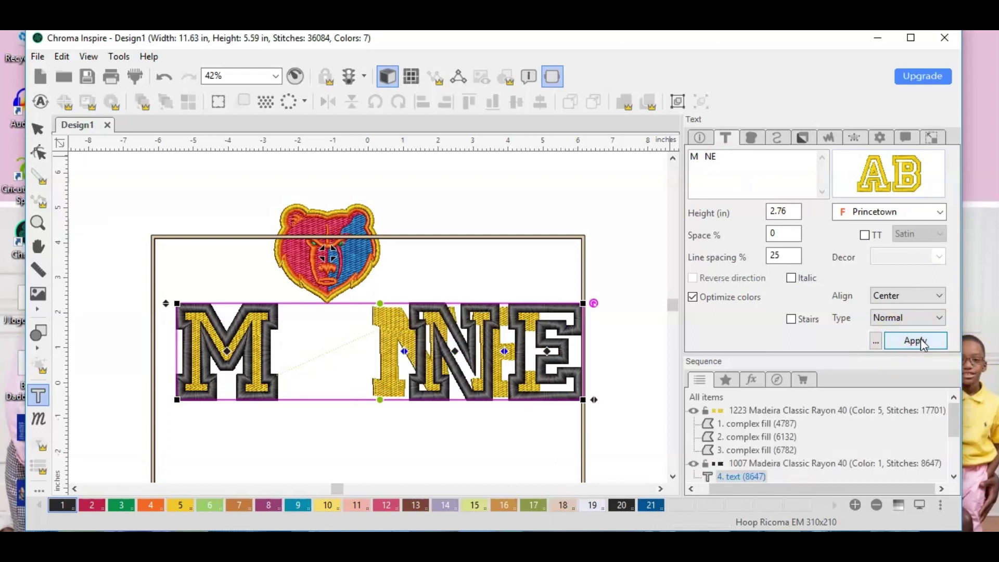
# - Try moving the bear logo down into the gap between the M and N, and undo the move
pyautogui.click(374, 301)
pyautogui.click(333, 214)
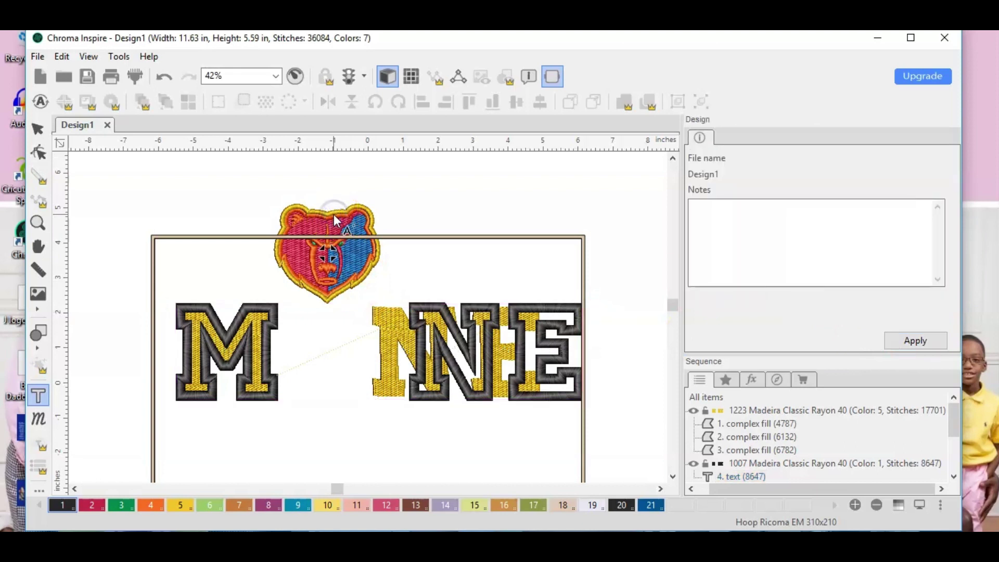
pyautogui.click(38, 129)
pyautogui.click(315, 228)
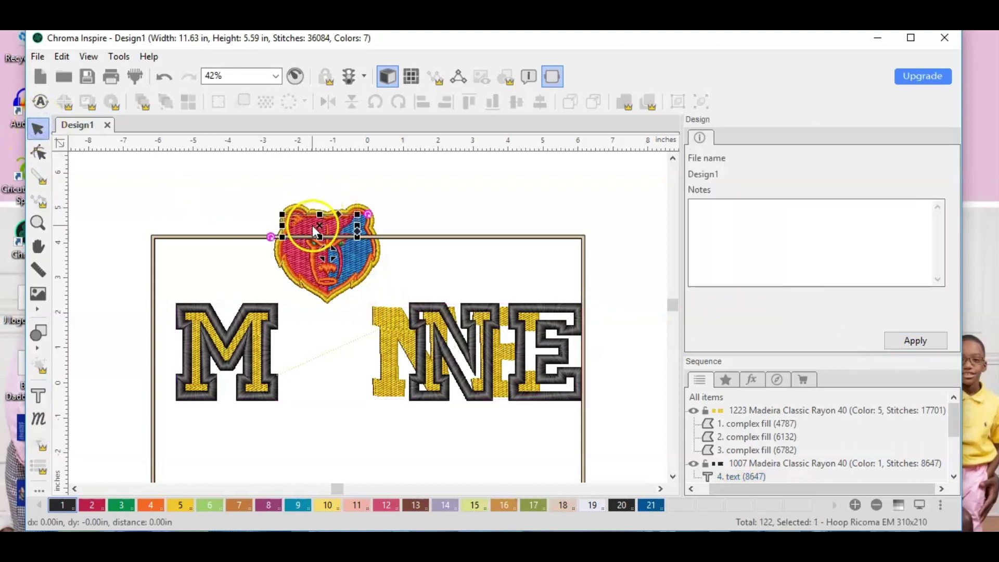
pyautogui.click(252, 191)
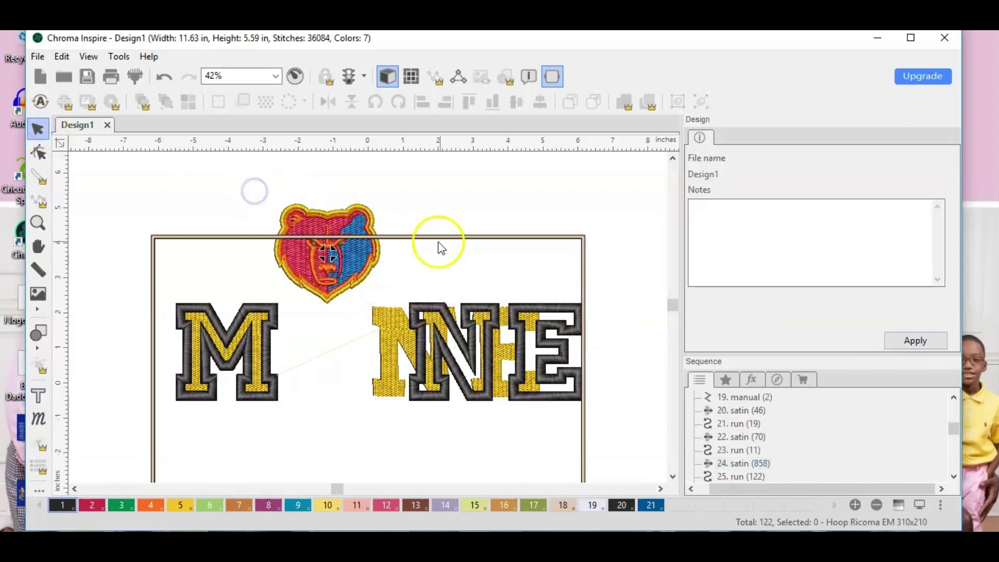
pyautogui.moveTo(264, 197); pyautogui.dragTo(392, 301)
pyautogui.moveTo(328, 251); pyautogui.dragTo(325, 359)
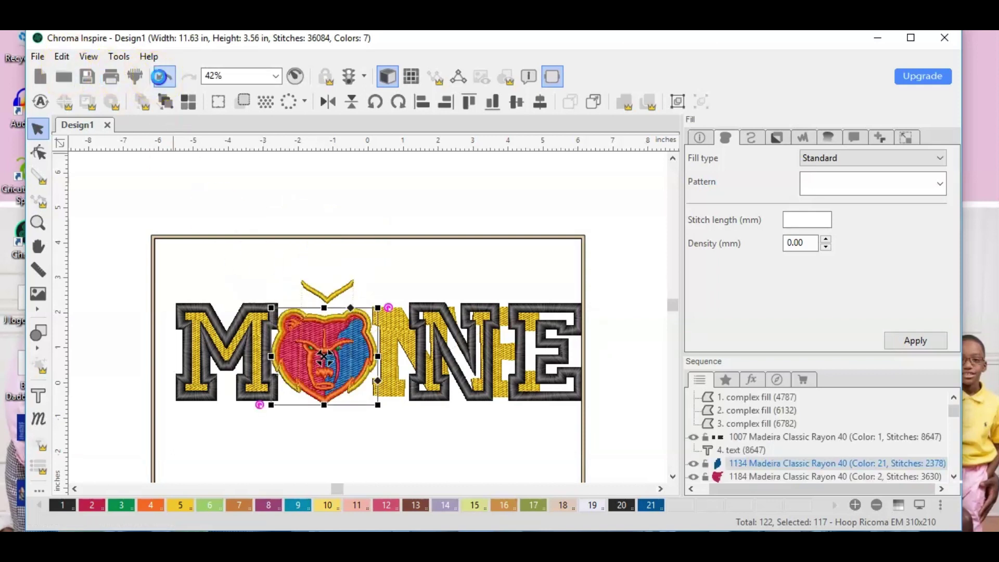
pyautogui.click(158, 77)
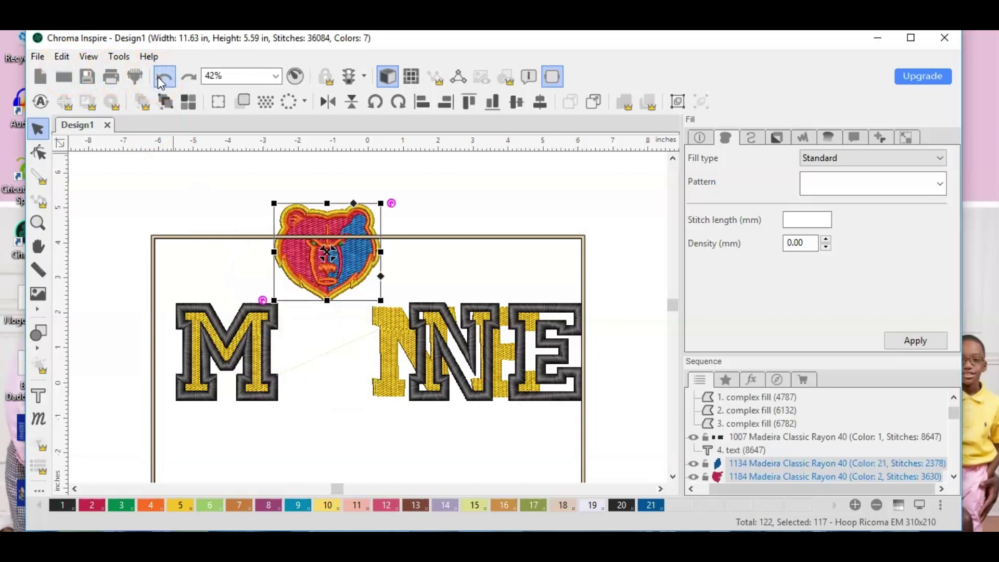
pyautogui.click(328, 328)
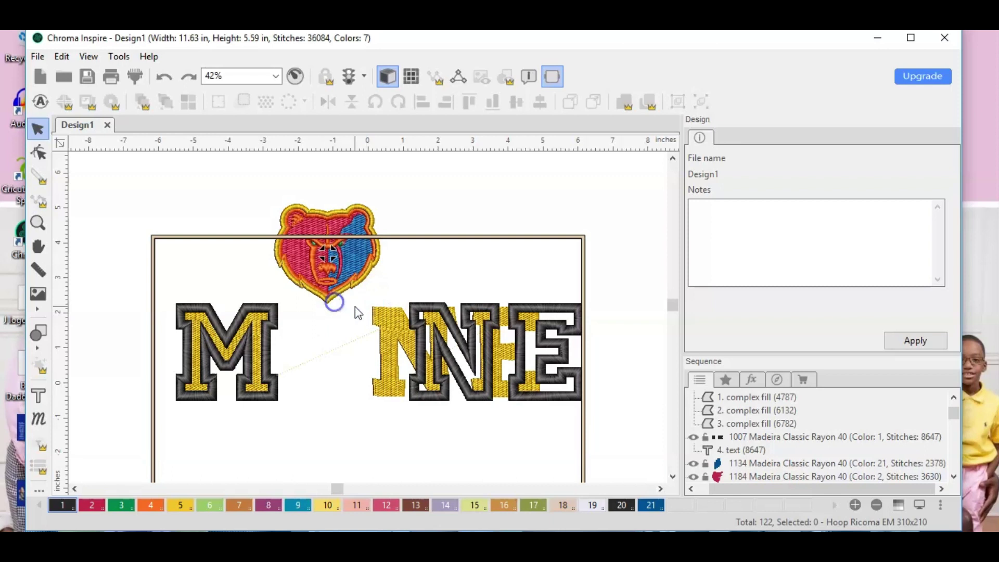
# - Move the N's yellow fill behind its outline and shift all letters with their fills lower and leftward in the hoop
pyautogui.moveTo(374, 308); pyautogui.dragTo(297, 292)
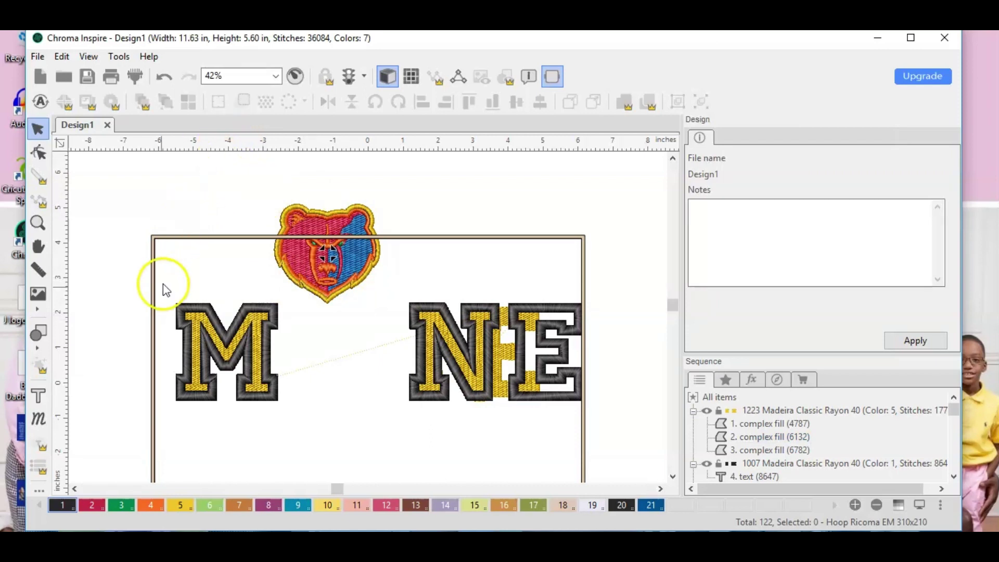
pyautogui.moveTo(147, 278); pyautogui.dragTo(73, 318)
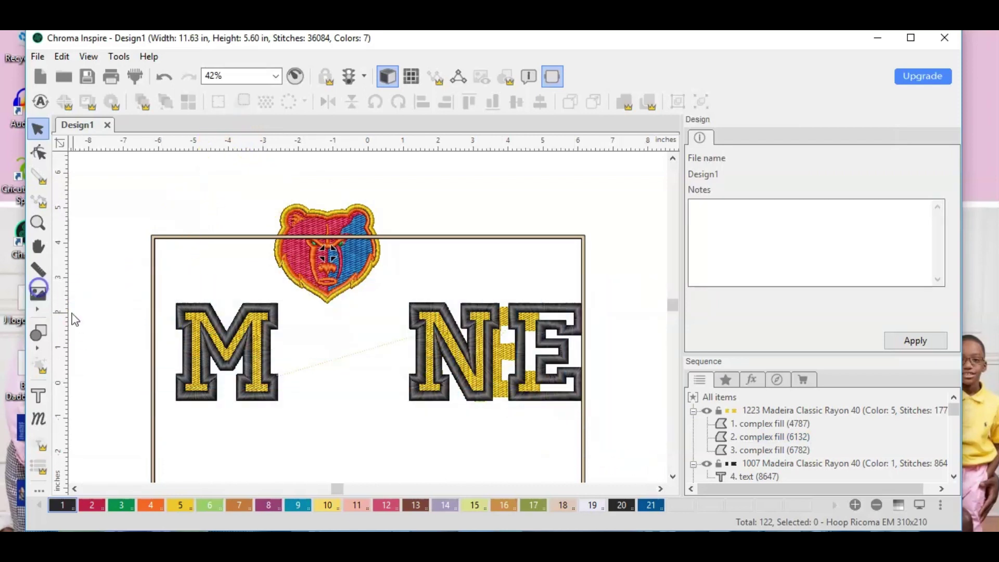
pyautogui.moveTo(134, 302); pyautogui.dragTo(617, 440)
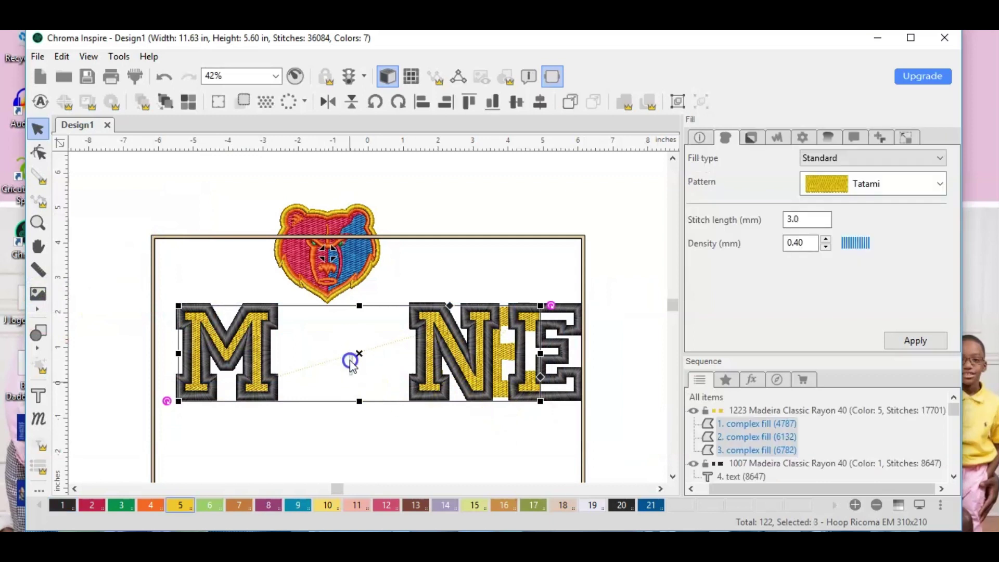
pyautogui.moveTo(350, 357); pyautogui.dragTo(353, 395)
pyautogui.moveTo(148, 322); pyautogui.dragTo(585, 433)
pyautogui.moveTo(381, 353); pyautogui.dragTo(355, 392)
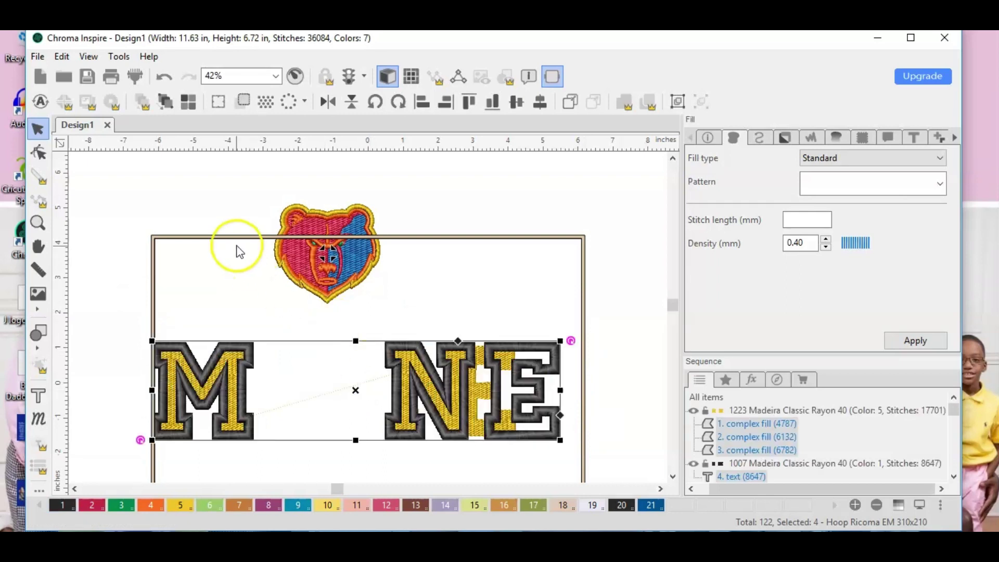
# - Move the whole bear logo down inside the hoop and raise the M NE outline text level with it
pyautogui.click(247, 194)
pyautogui.moveTo(229, 179); pyautogui.dragTo(437, 315)
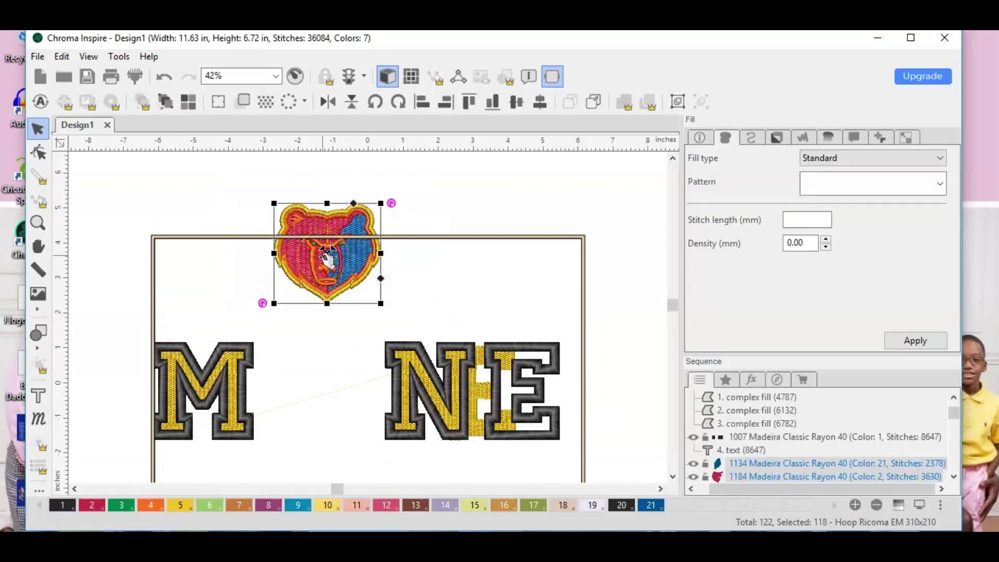
pyautogui.moveTo(327, 255); pyautogui.dragTo(323, 339)
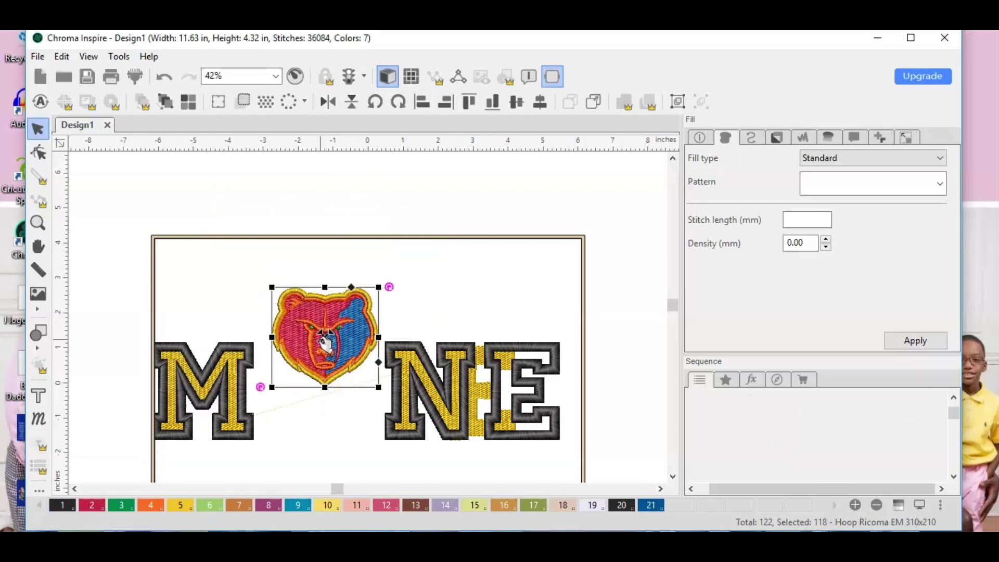
pyautogui.click(509, 295)
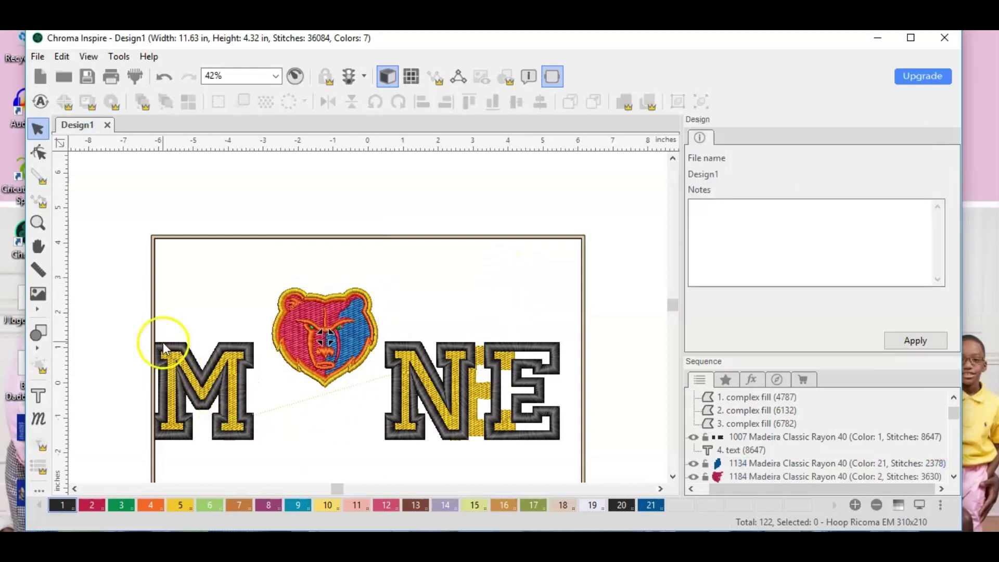
pyautogui.moveTo(163, 343); pyautogui.dragTo(179, 293)
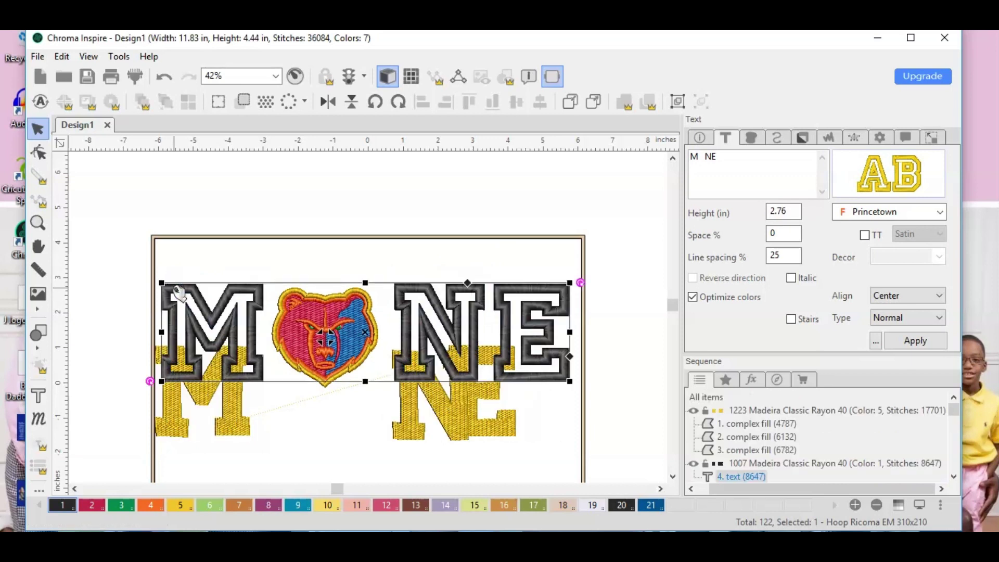
# - Move the yellow fills of the M, N and E behind their matching outlines, with the 3D view turned off
pyautogui.moveTo(238, 420); pyautogui.dragTo(254, 377)
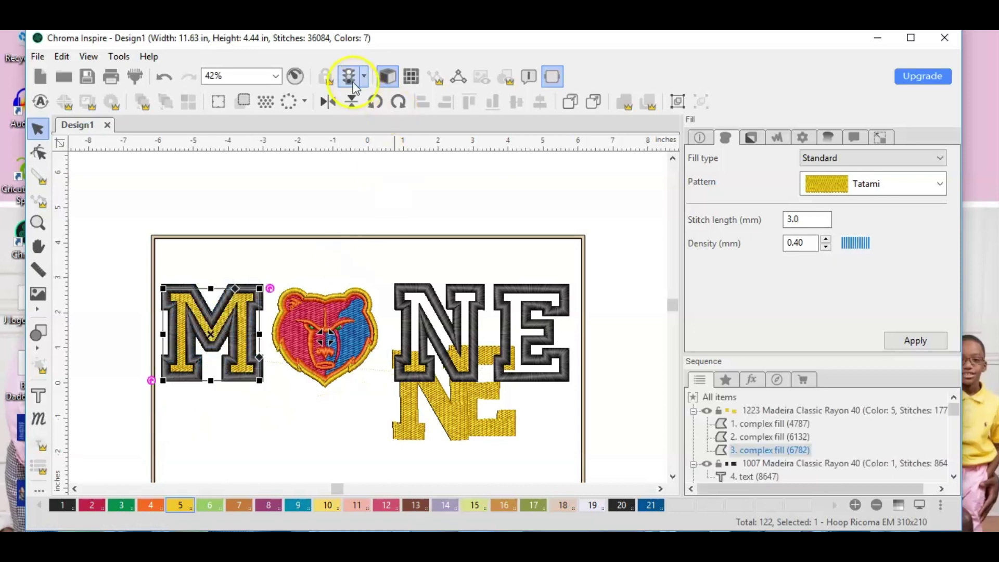
pyautogui.click(397, 82)
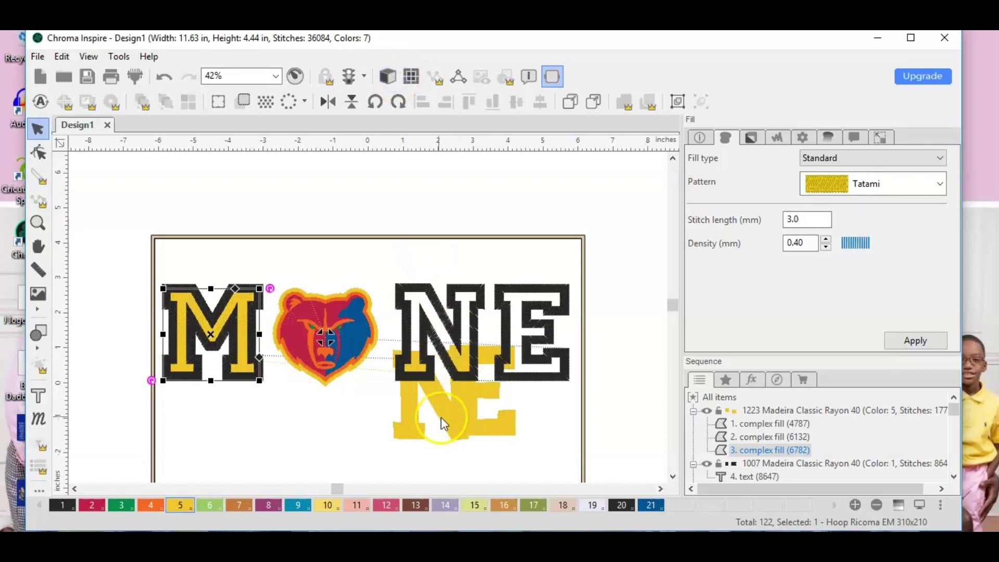
pyautogui.click(415, 427)
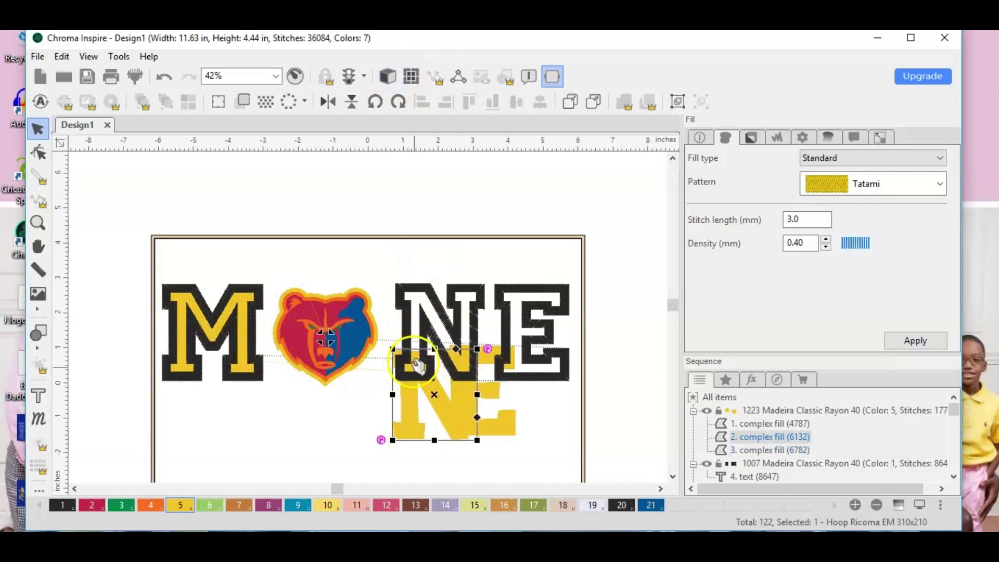
pyautogui.moveTo(410, 431); pyautogui.dragTo(417, 367)
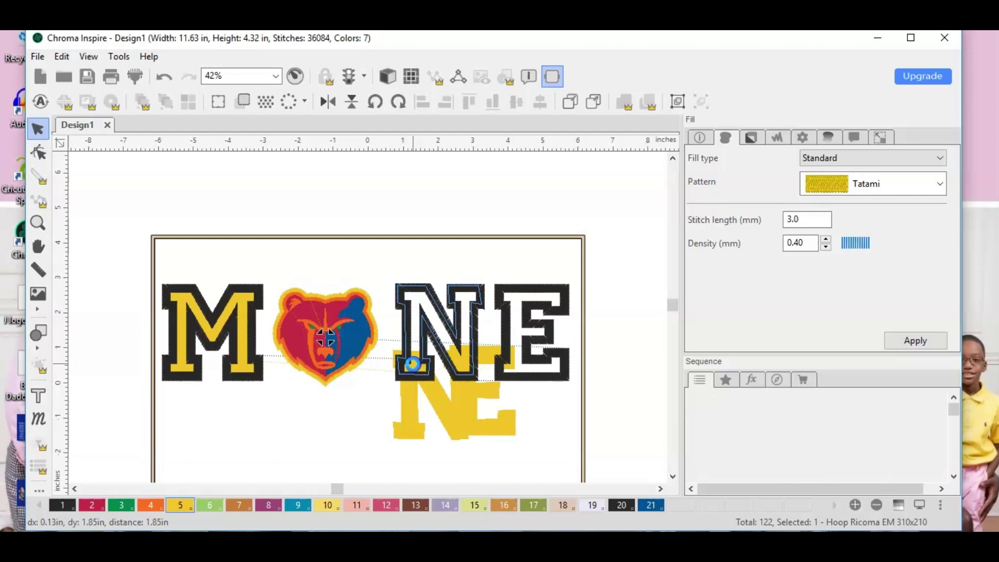
pyautogui.click(473, 422)
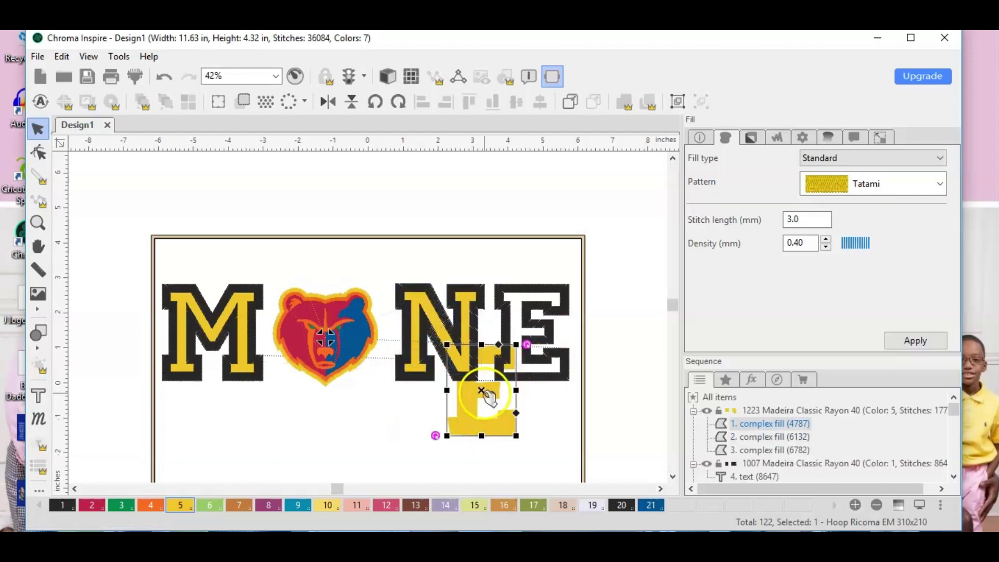
pyautogui.moveTo(482, 395); pyautogui.dragTo(531, 337)
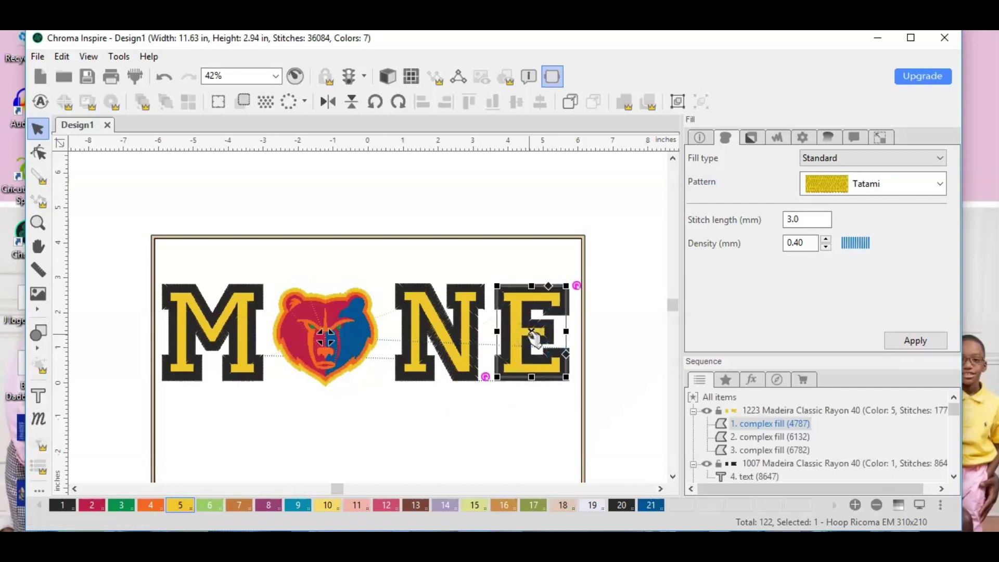
pyautogui.click(548, 426)
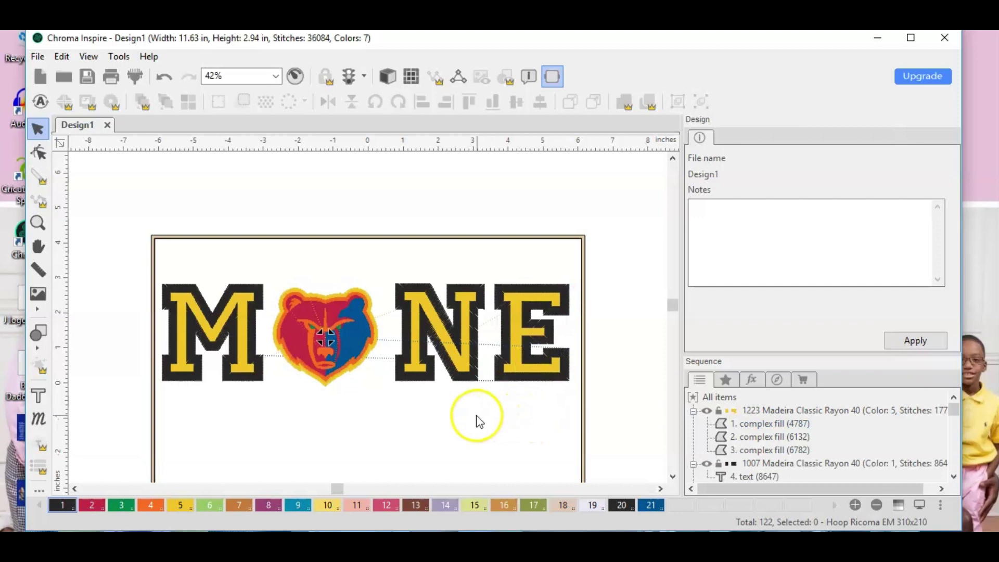
# - Try removing a space between the M and NE in the outline text, and restore the original spacing
pyautogui.click(508, 284)
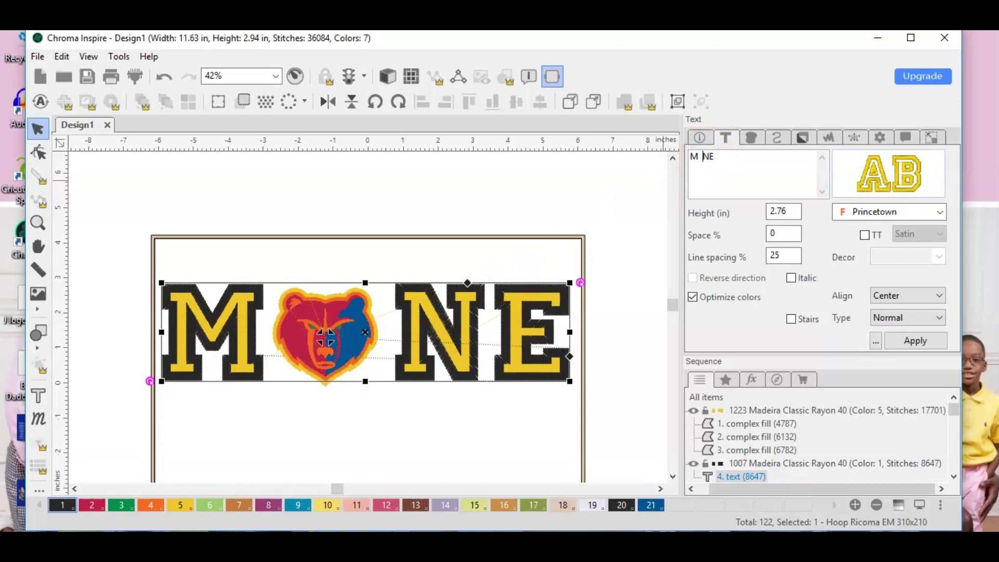
pyautogui.click(920, 341)
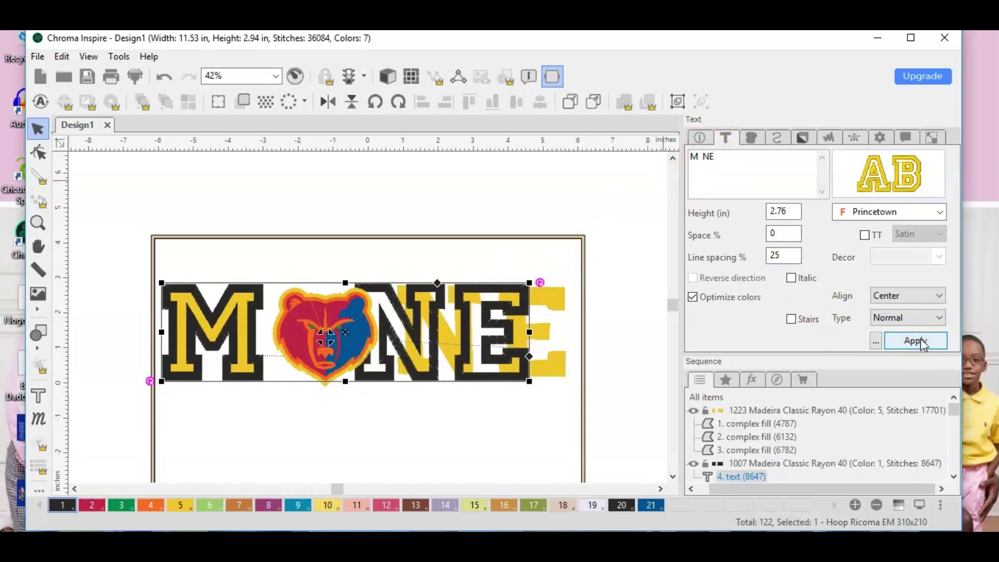
pyautogui.click(701, 156)
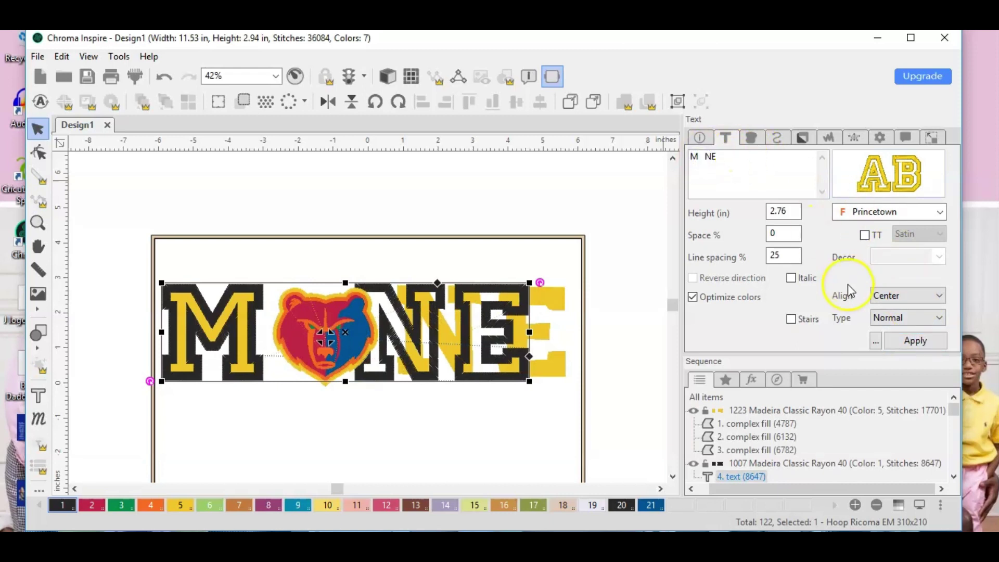
pyautogui.click(916, 341)
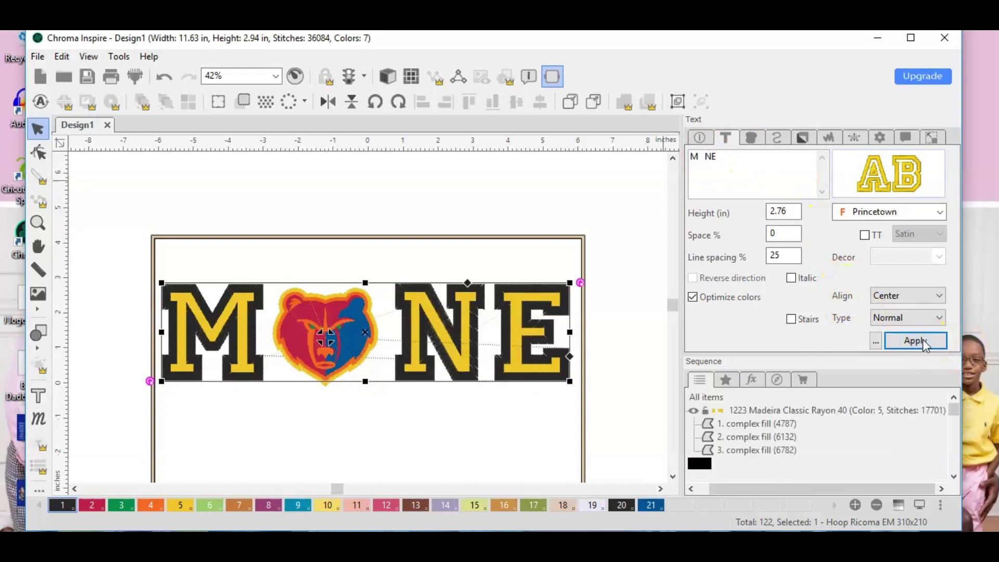
pyautogui.click(440, 433)
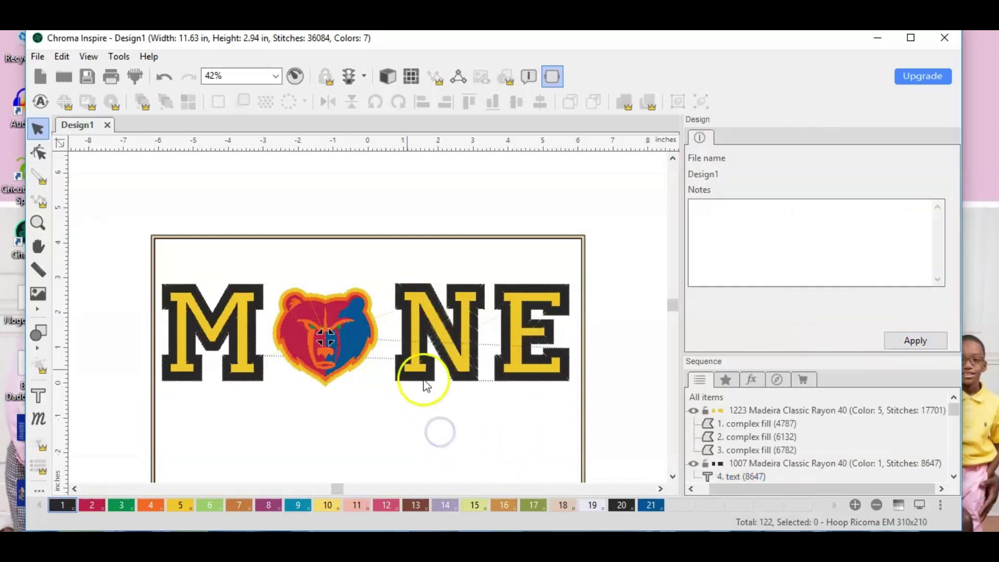
# - Try bottom-aligning all the letters, fills and ungrouped bear pieces, and undo the alignment
pyautogui.moveTo(129, 256); pyautogui.dragTo(591, 401)
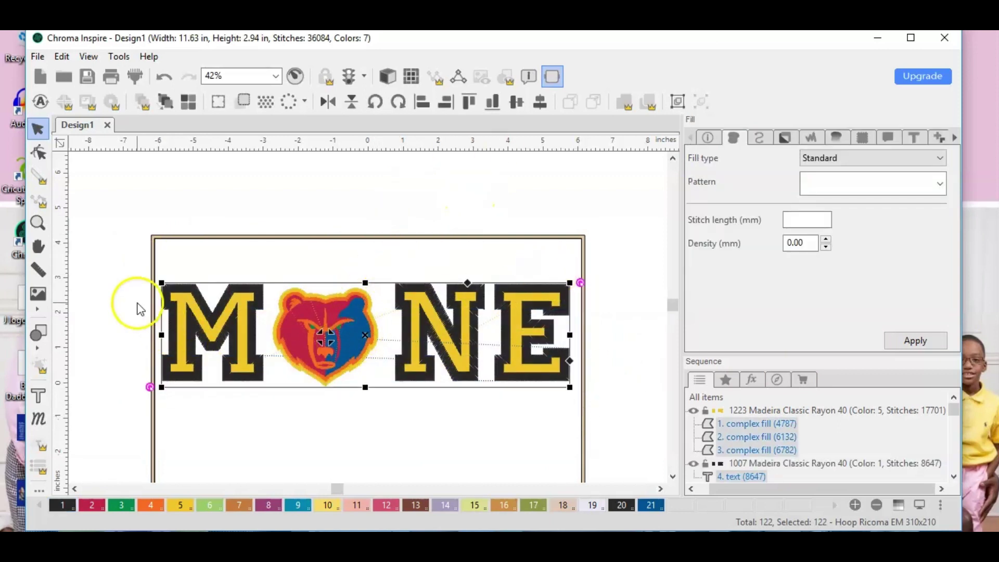
pyautogui.click(491, 104)
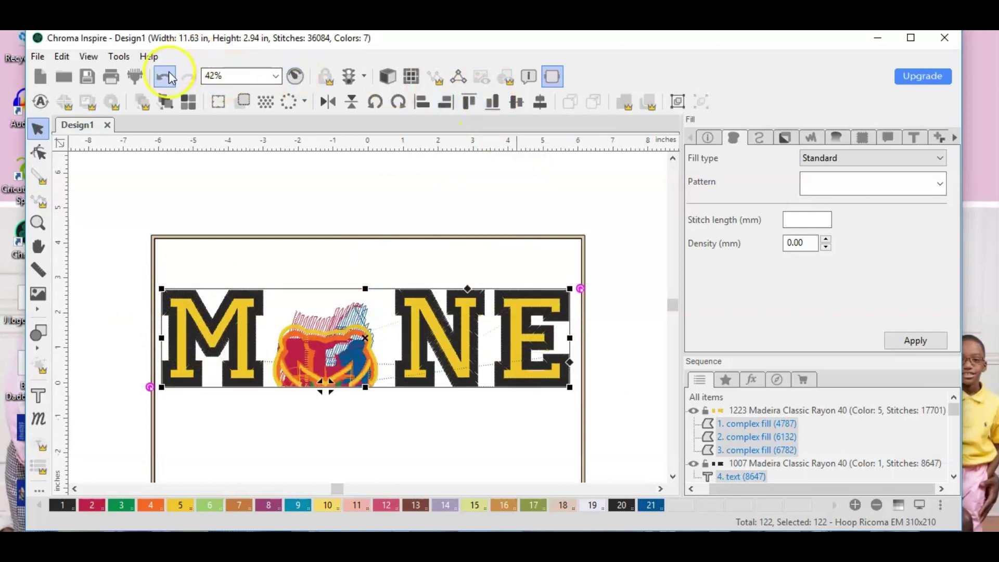
pyautogui.click(316, 241)
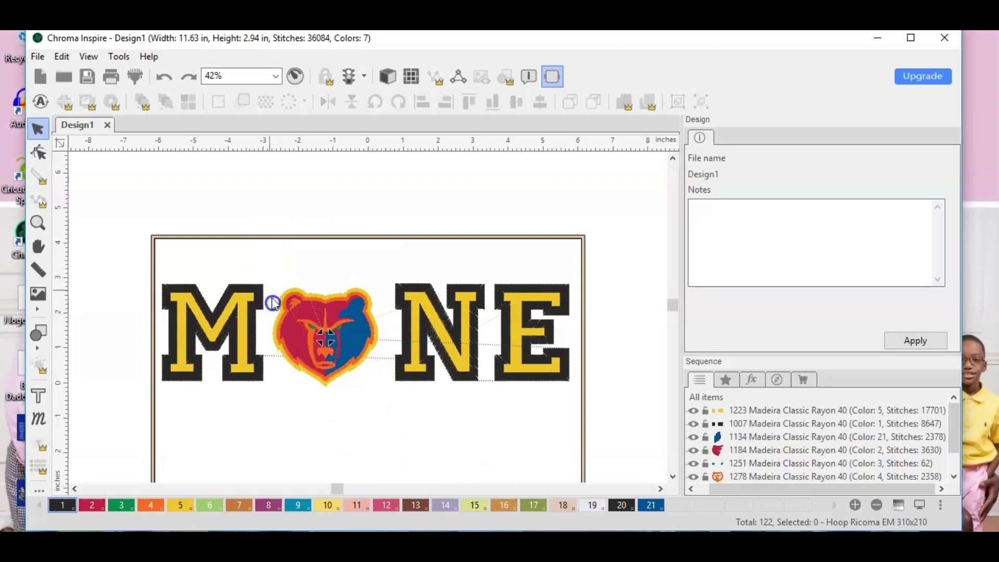
# - Select all the pieces of the bear logo without the letters and group them
pyautogui.moveTo(266, 253); pyautogui.dragTo(271, 291)
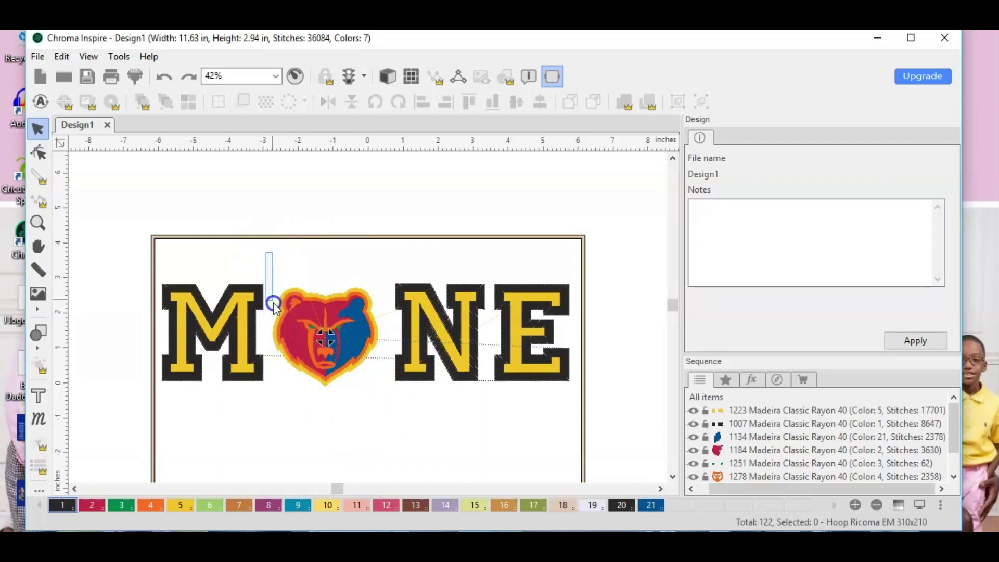
pyautogui.click(357, 391)
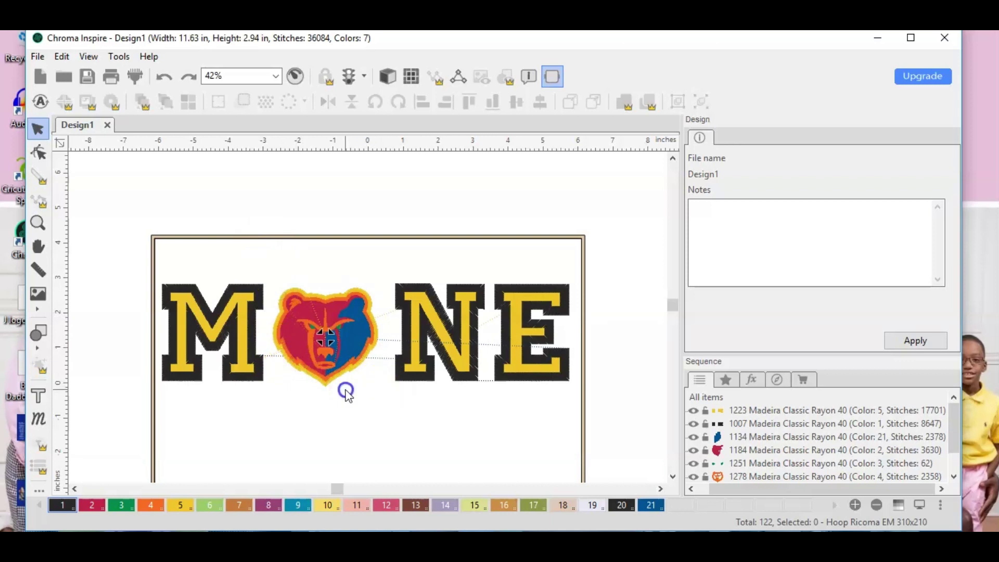
pyautogui.click(279, 264)
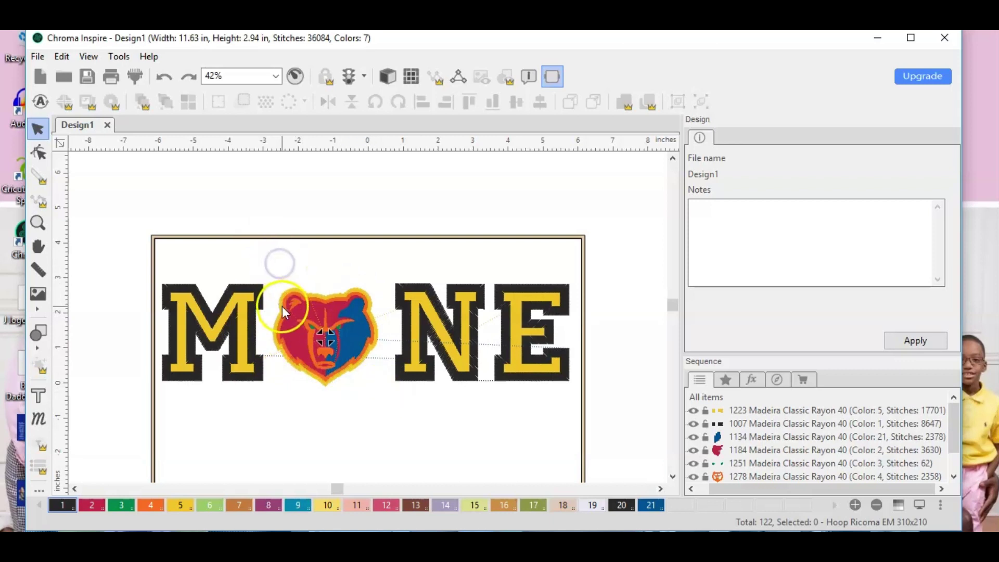
pyautogui.moveTo(274, 269); pyautogui.dragTo(275, 309)
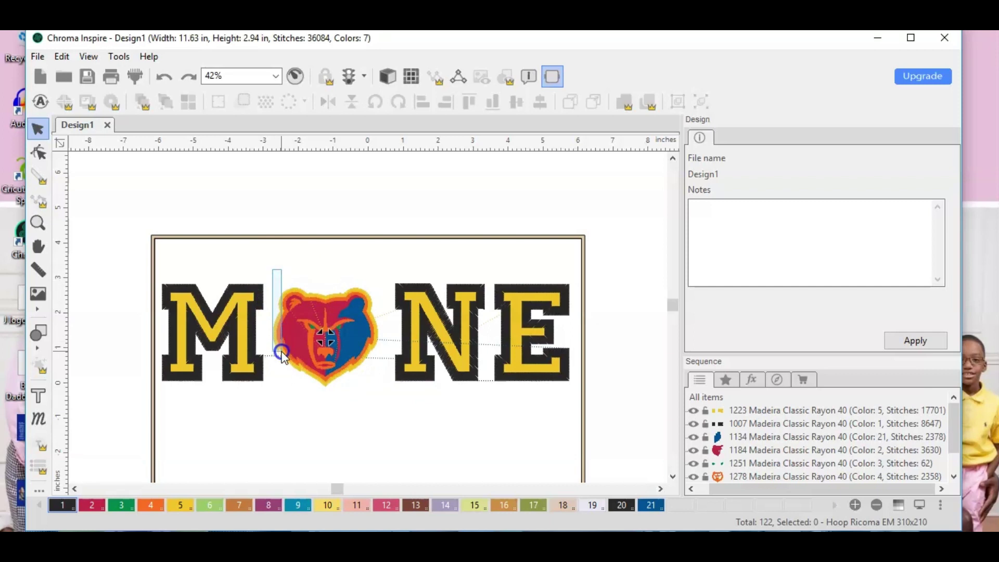
pyautogui.moveTo(282, 352); pyautogui.dragTo(386, 386)
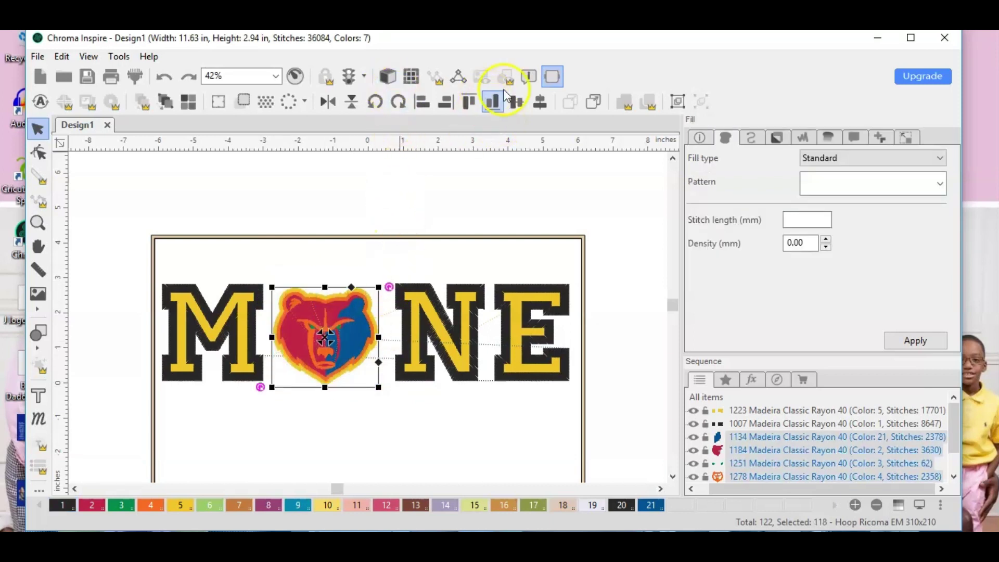
pyautogui.rightClick(354, 345)
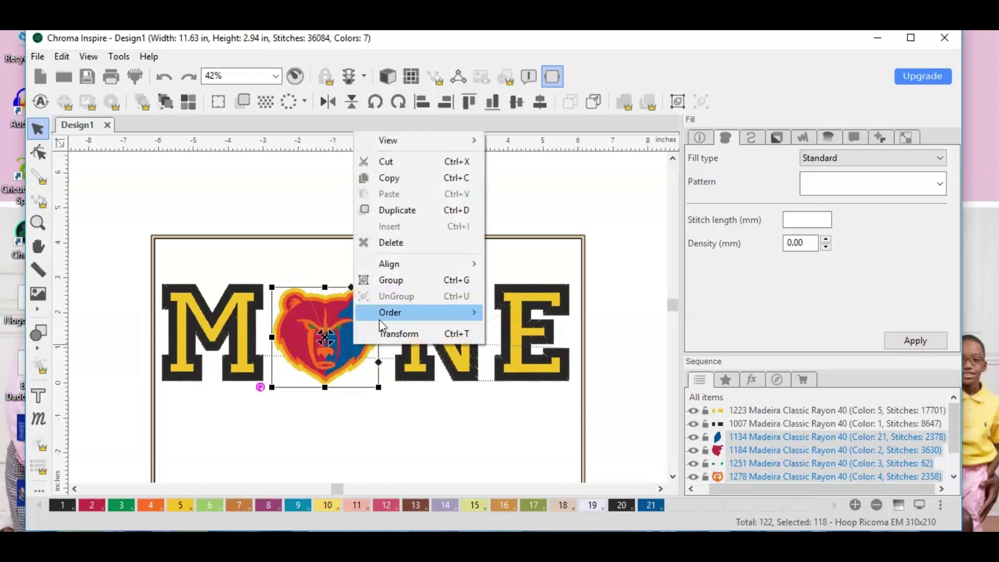
pyautogui.click(401, 284)
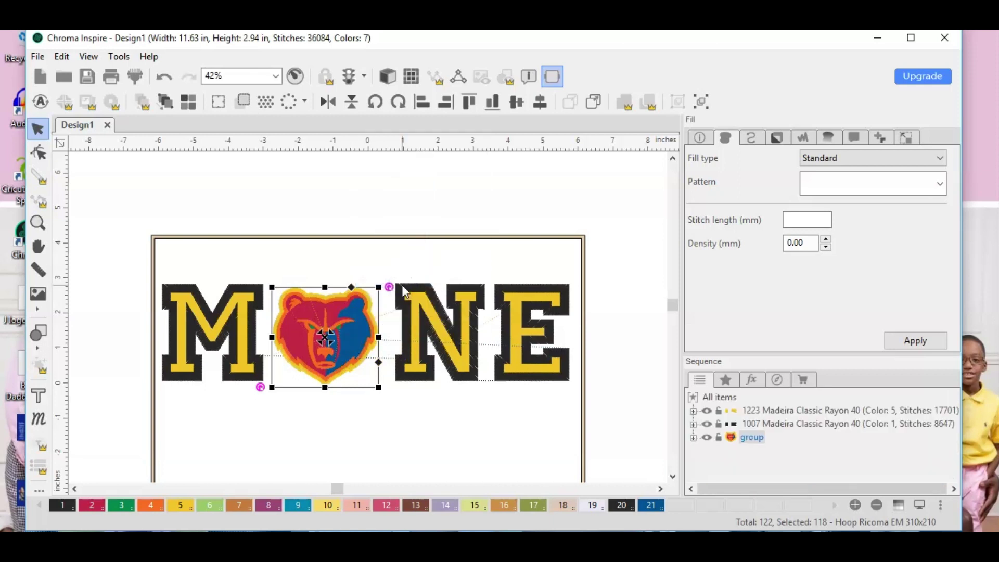
# - Bottom-align the letters, their yellow fills and the bear group, and turn the 3D view on
pyautogui.click(214, 256)
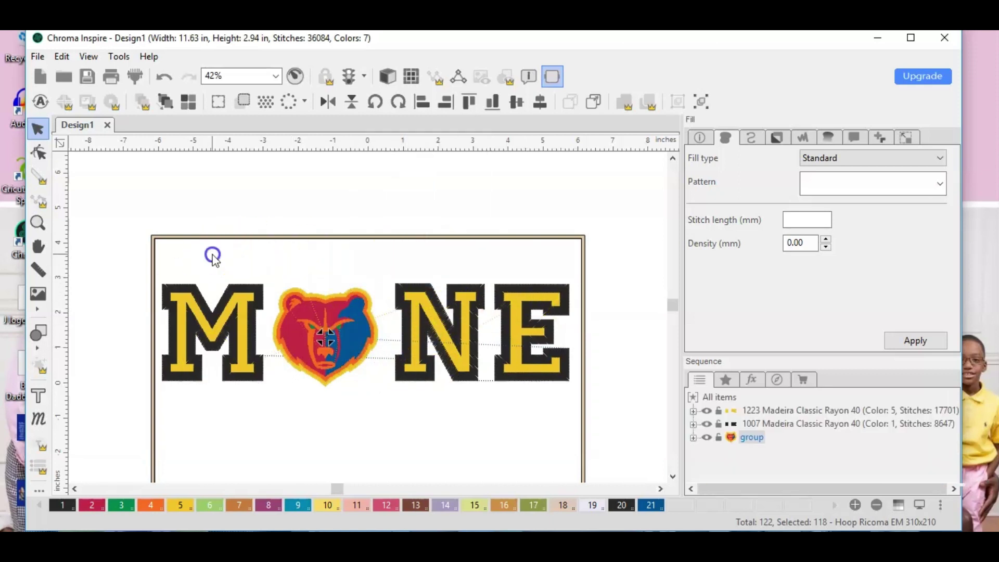
pyautogui.moveTo(92, 250); pyautogui.dragTo(644, 420)
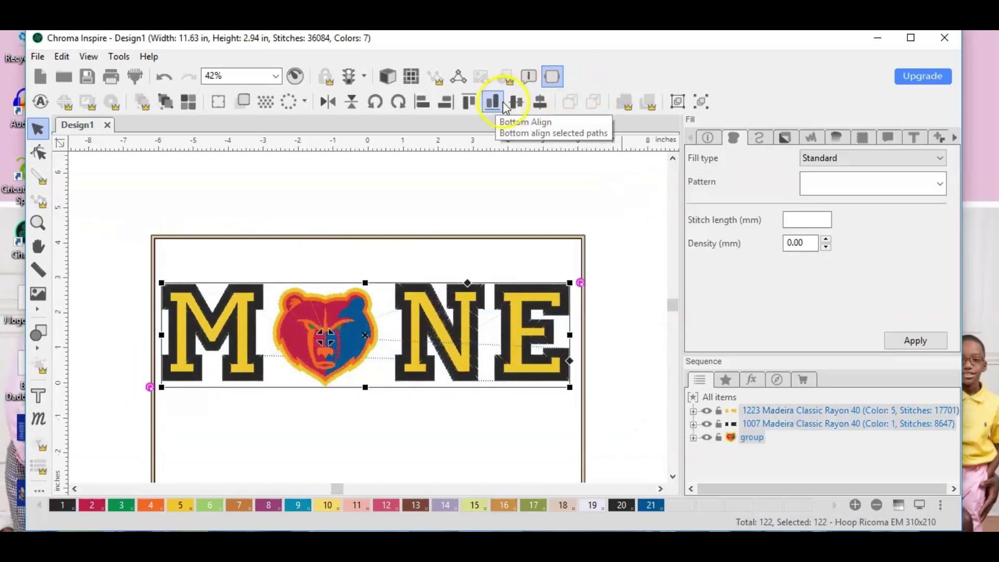
pyautogui.click(499, 109)
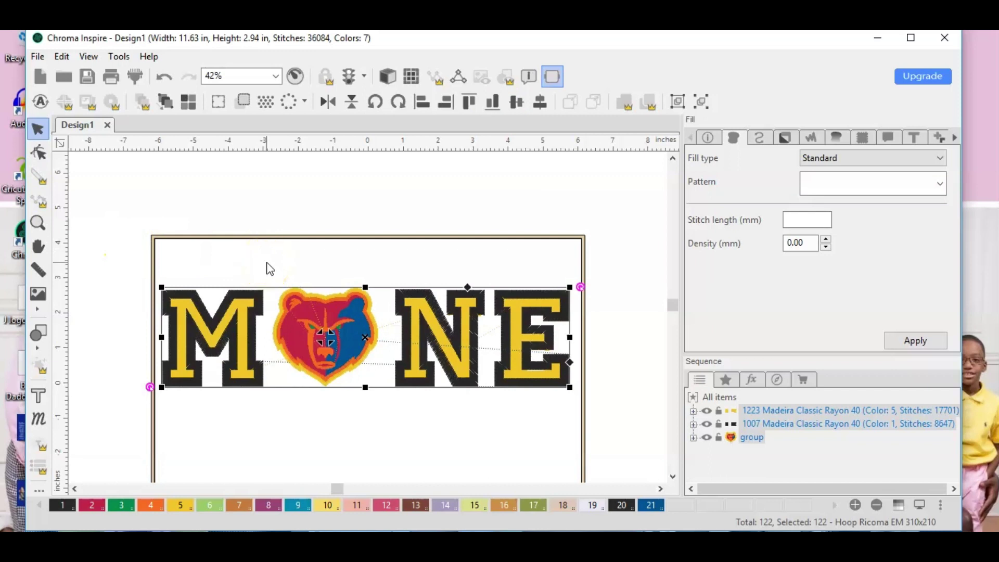
pyautogui.click(387, 76)
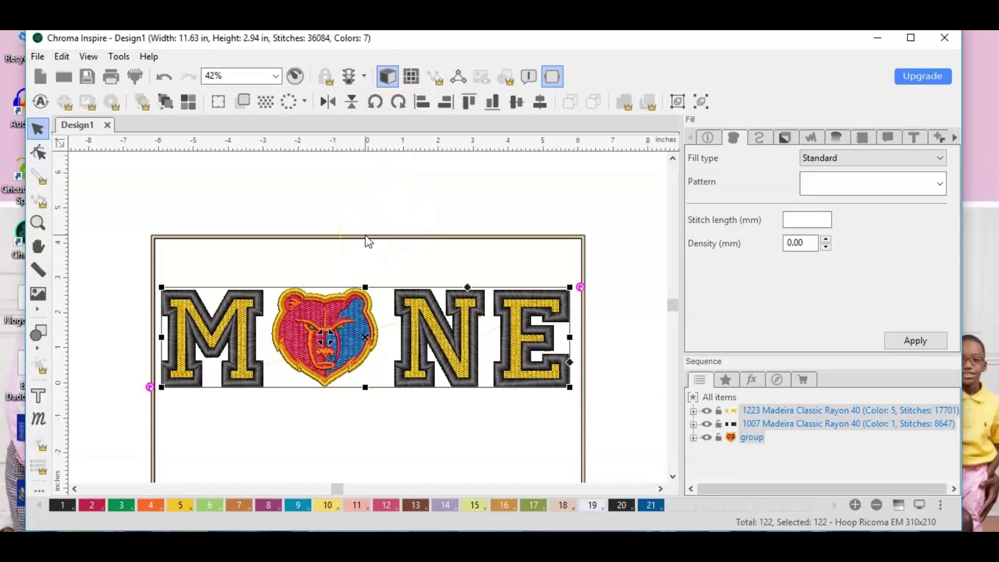
pyautogui.click(342, 238)
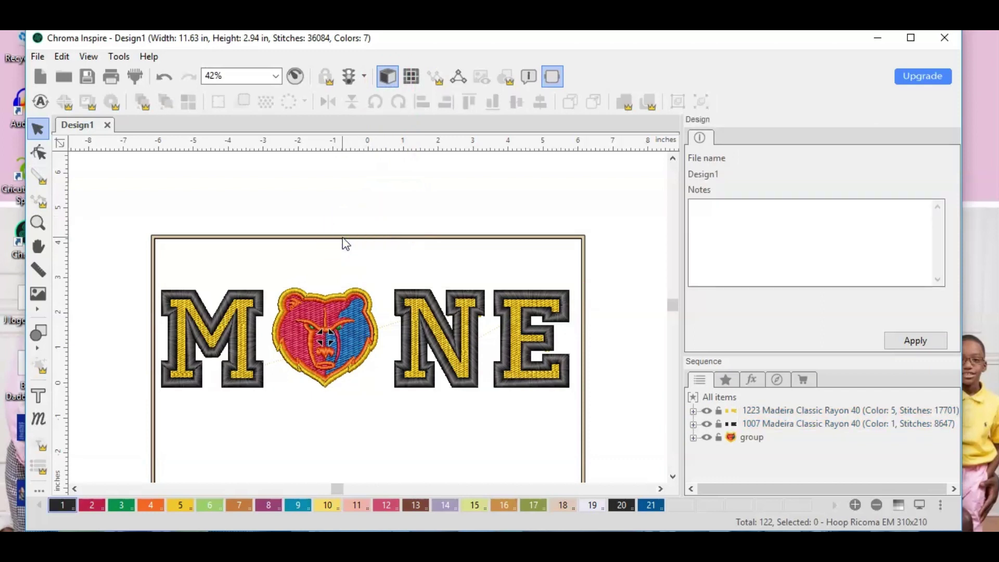
# - Ungroup the bear logo so that its separate thread colors are available in the sequence
pyautogui.click(365, 345)
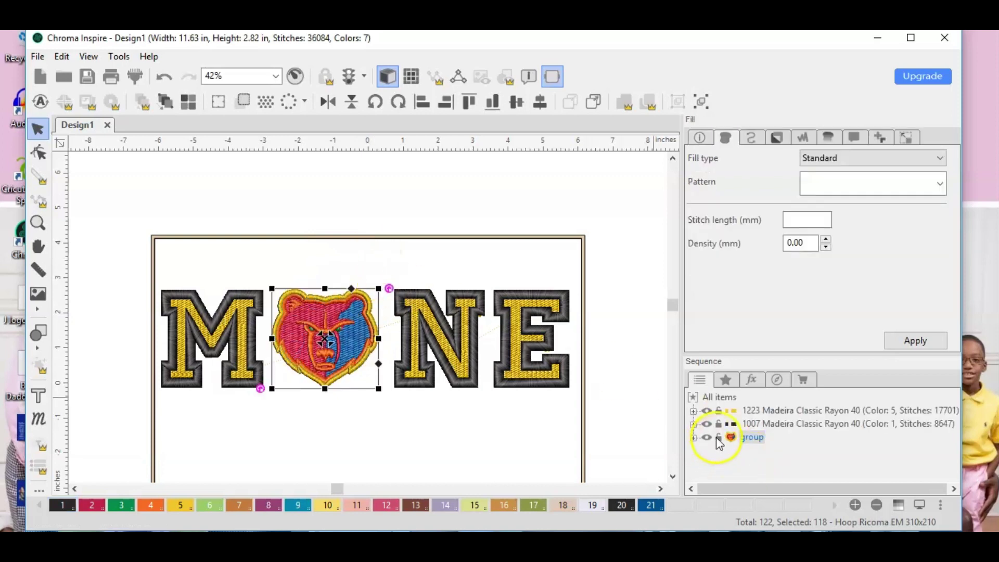
pyautogui.click(748, 440)
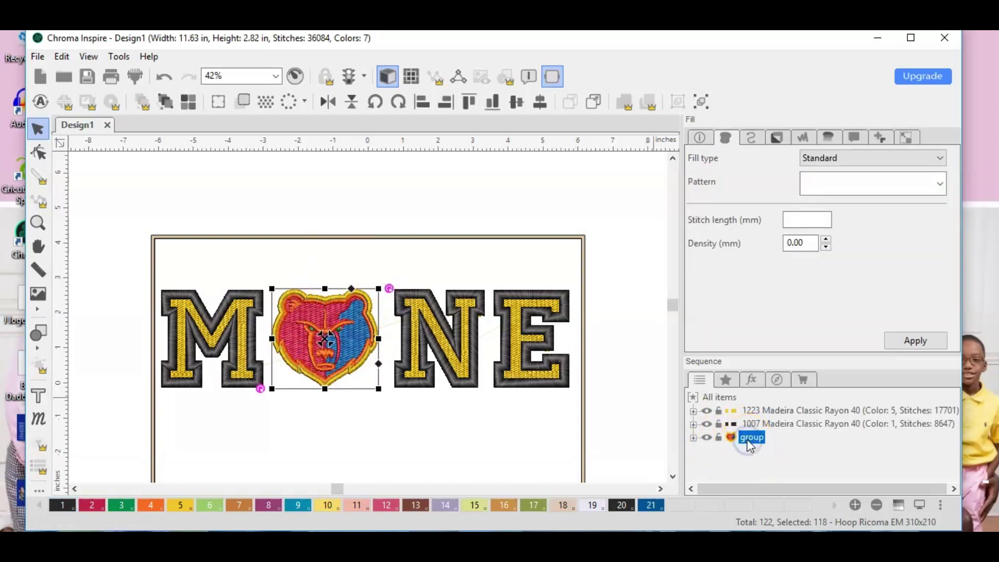
pyautogui.doubleClick(734, 437)
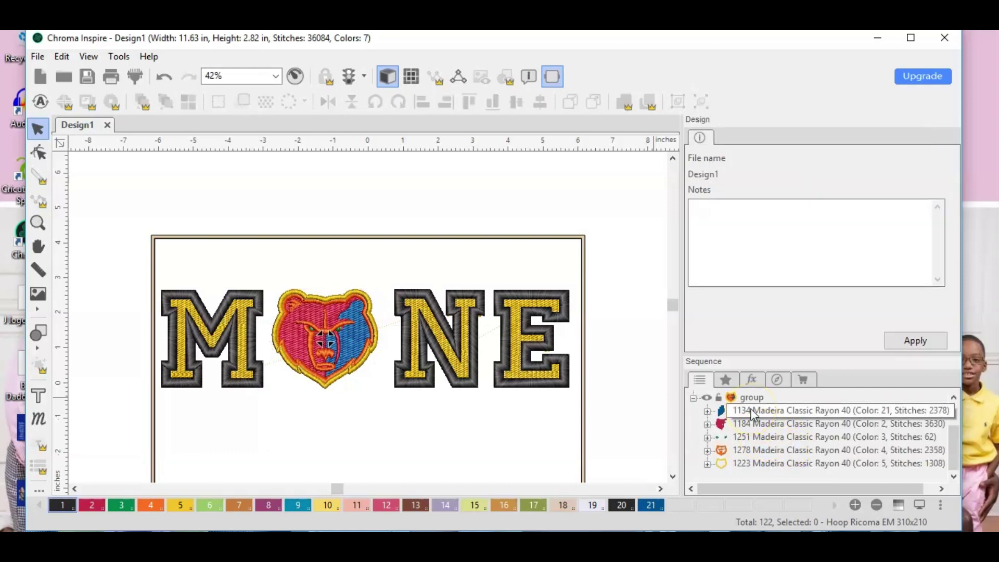
pyautogui.click(724, 464)
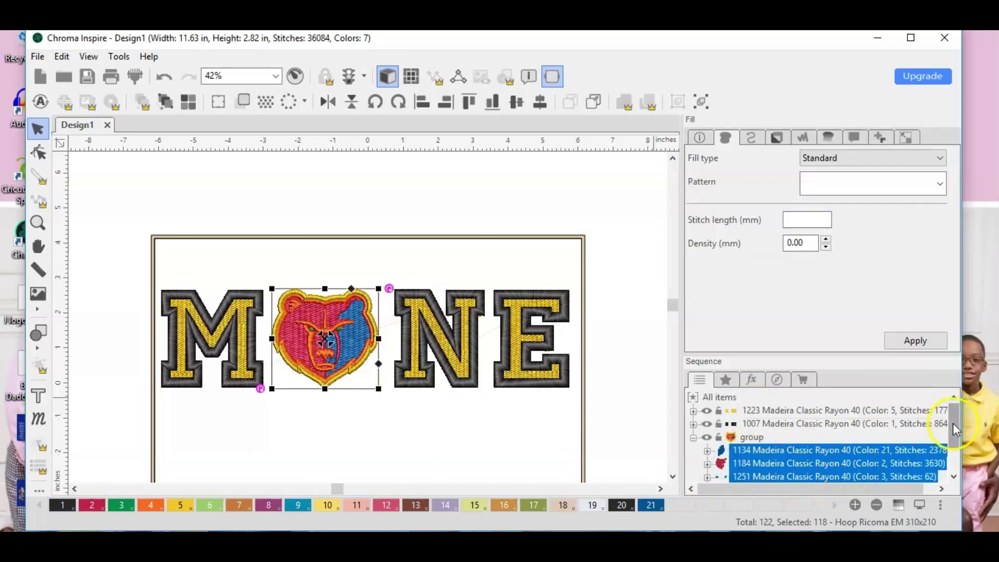
pyautogui.click(954, 476)
pyautogui.click(954, 477)
pyautogui.click(954, 477)
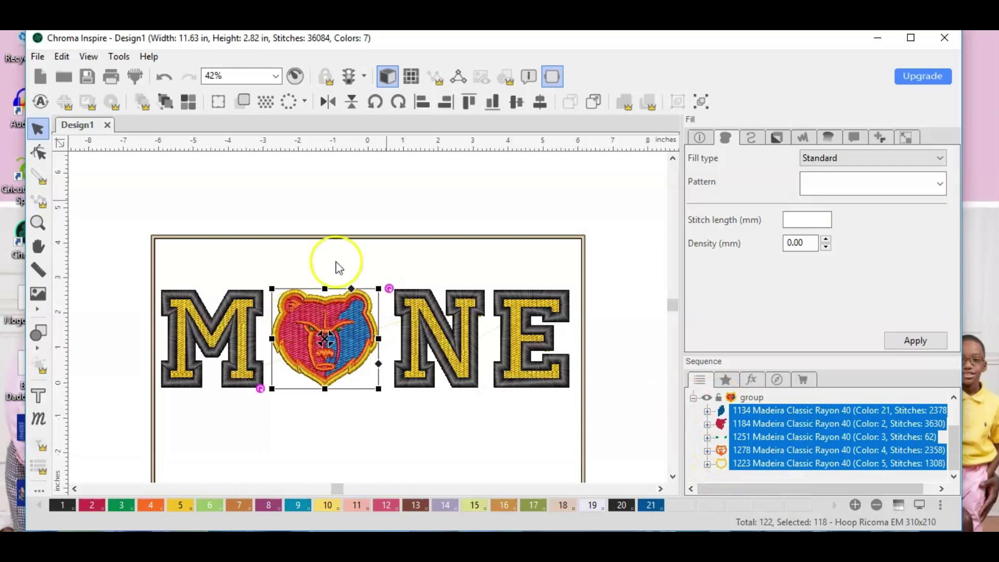
pyautogui.rightClick(391, 326)
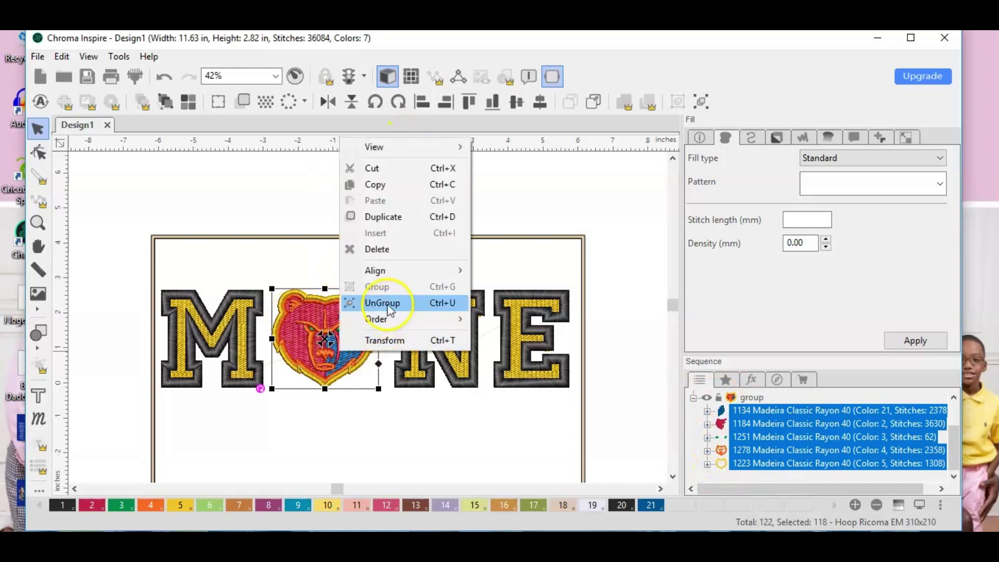
pyautogui.click(387, 304)
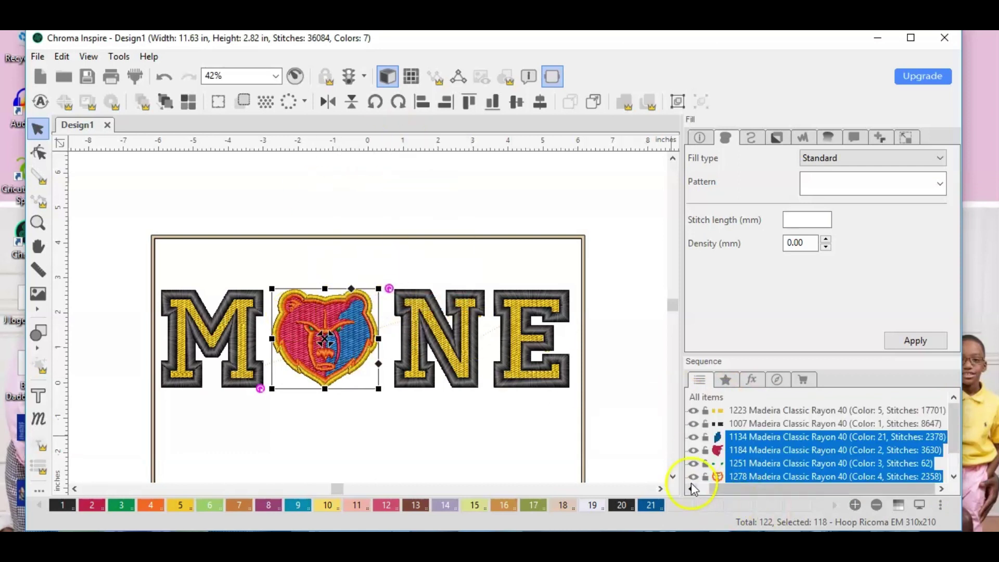
pyautogui.click(647, 463)
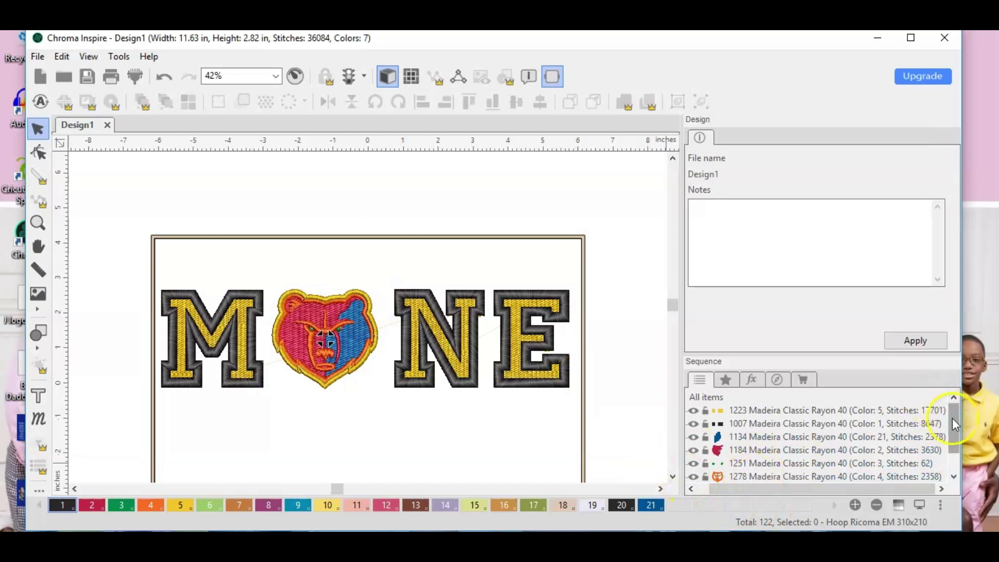
# - Change the bear's yellow outer outline, thread 1223 at the end of the sequence, to color 1
pyautogui.scroll(-1, 952, 421)
pyautogui.click(723, 465)
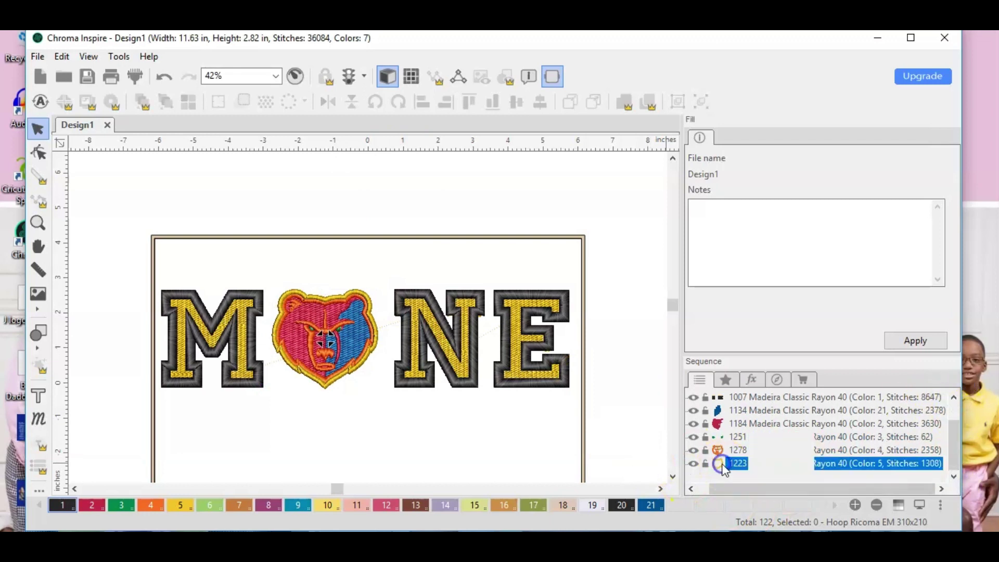
pyautogui.click(839, 465)
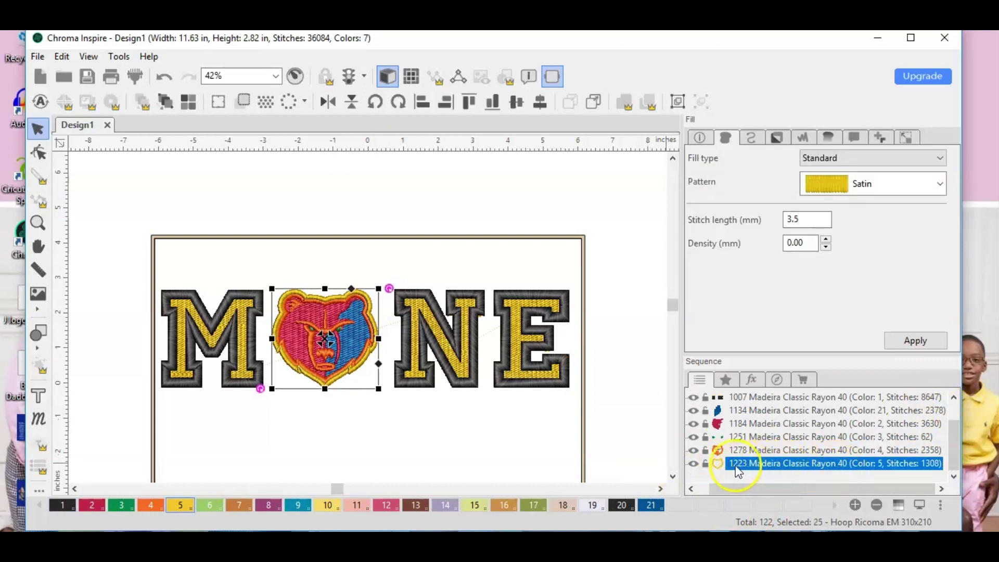
pyautogui.click(854, 137)
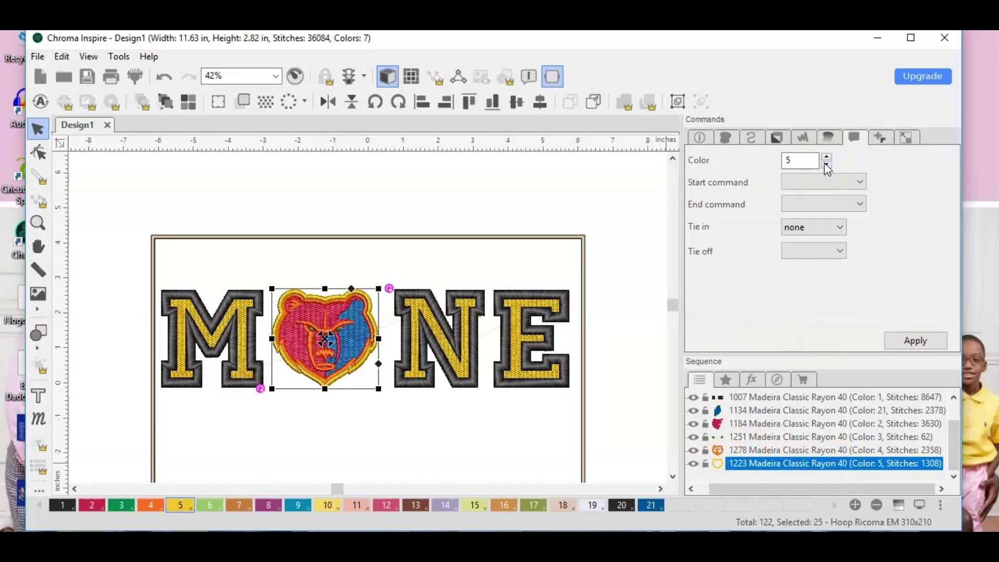
pyautogui.click(826, 165)
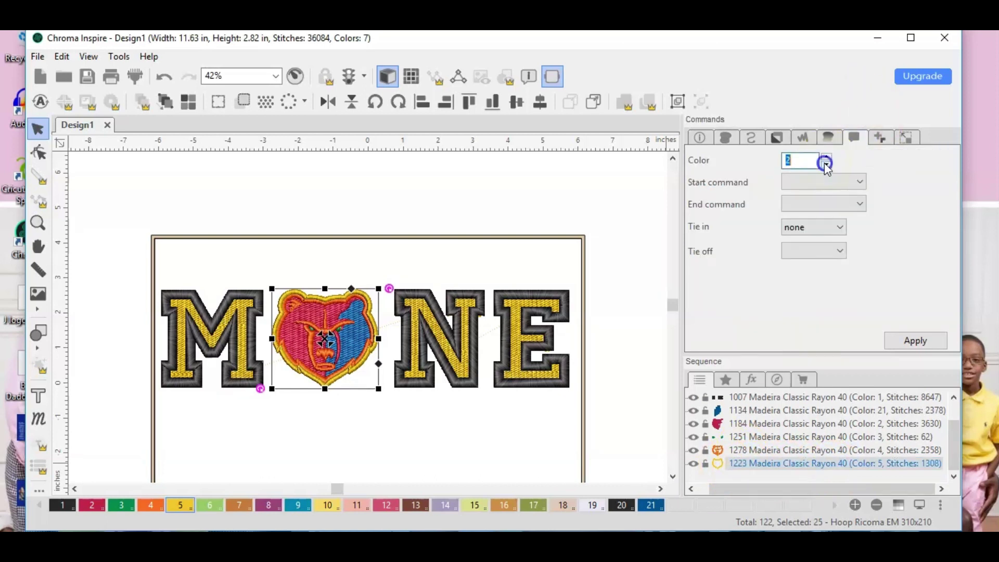
pyautogui.click(941, 343)
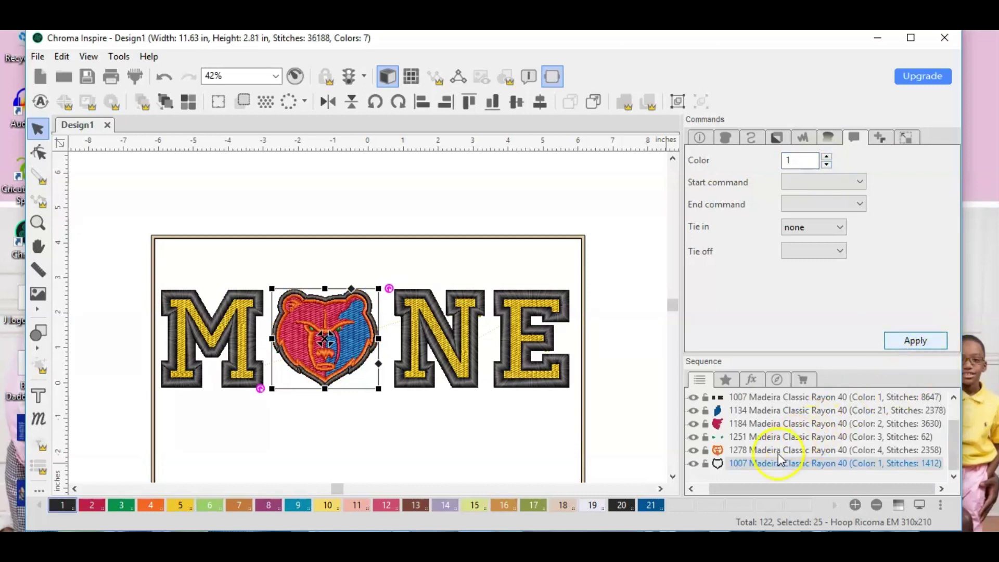
# - Change the bear's orange detail stitching, thread 1278, to color 19
pyautogui.click(717, 451)
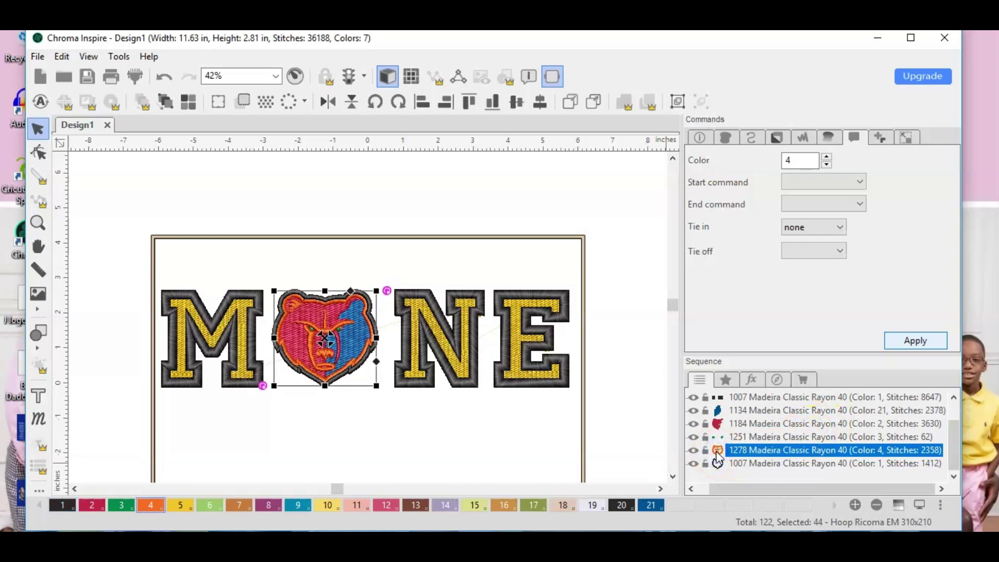
pyautogui.click(775, 177)
pyautogui.click(827, 158)
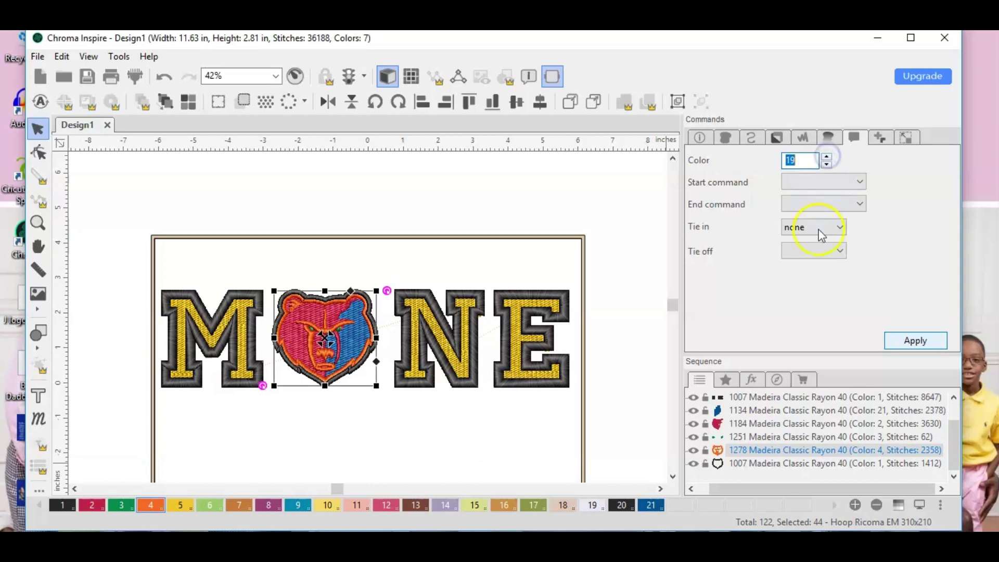
pyautogui.click(923, 347)
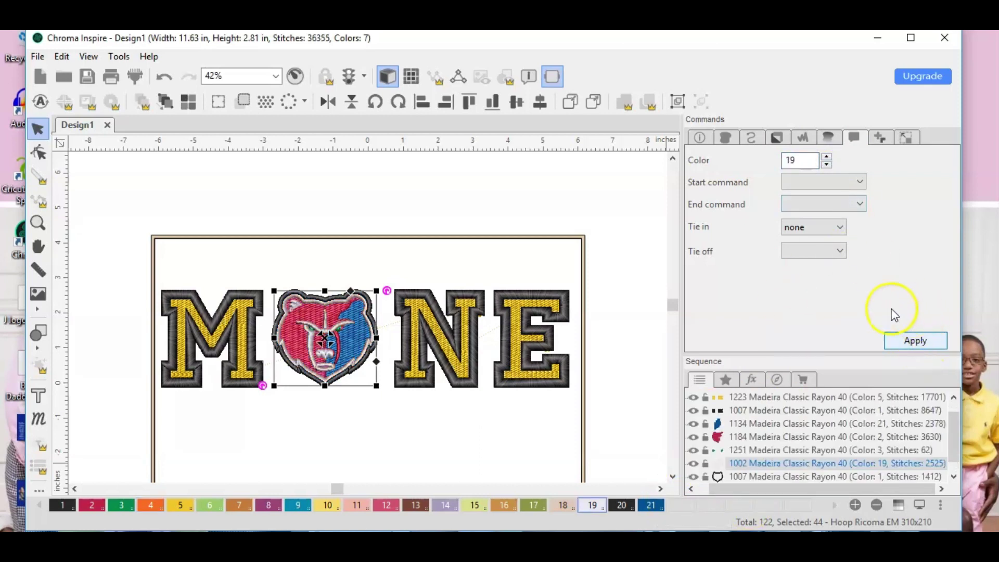
# - Change the red half of the bear's face, thread 1184, to color 1
pyautogui.moveTo(717, 437); pyautogui.dragTo(717, 441)
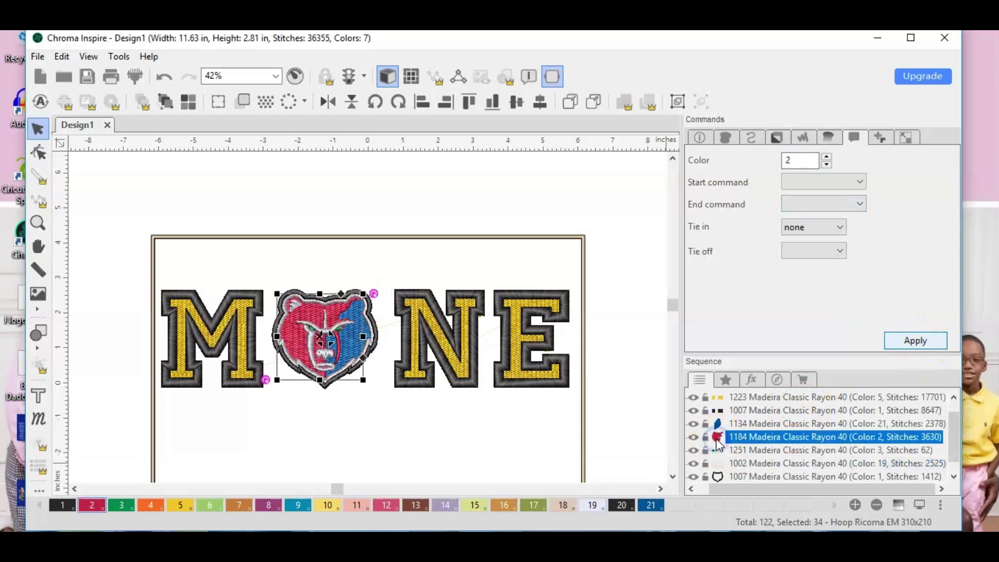
pyautogui.click(827, 164)
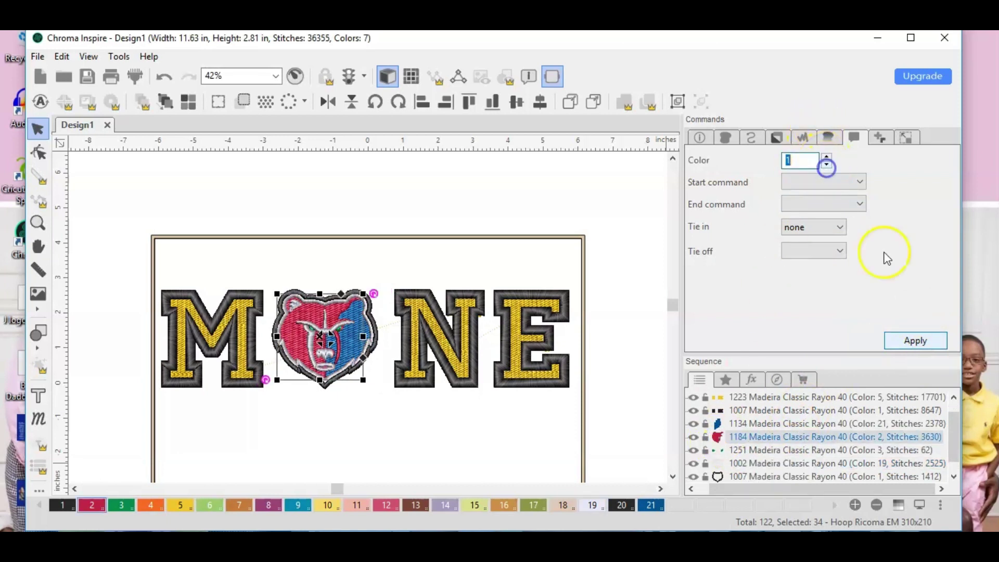
pyautogui.click(918, 345)
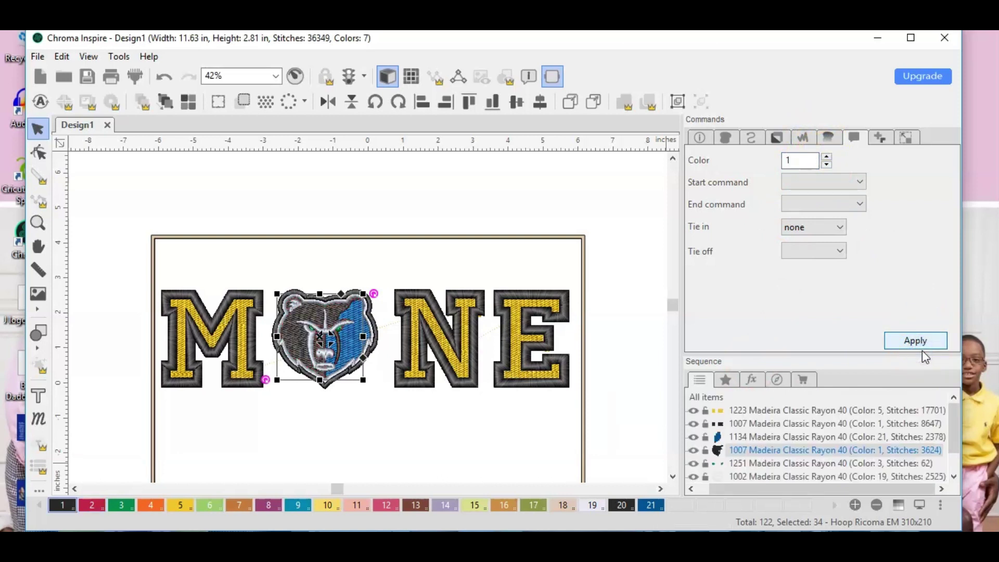
# - Change the blue half of the bear's face, thread 1134, to color 19
pyautogui.click(719, 438)
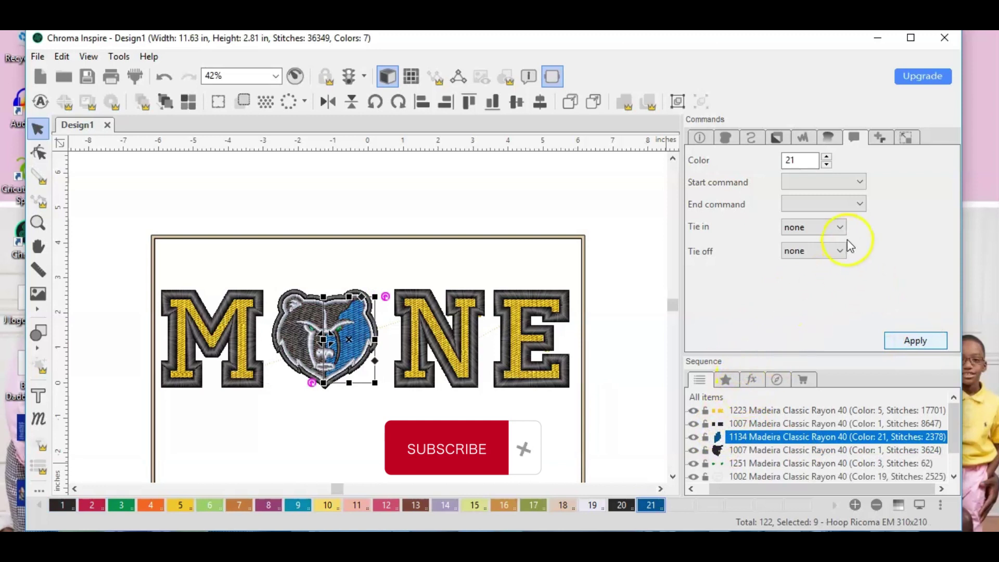
pyautogui.click(827, 166)
pyautogui.click(827, 165)
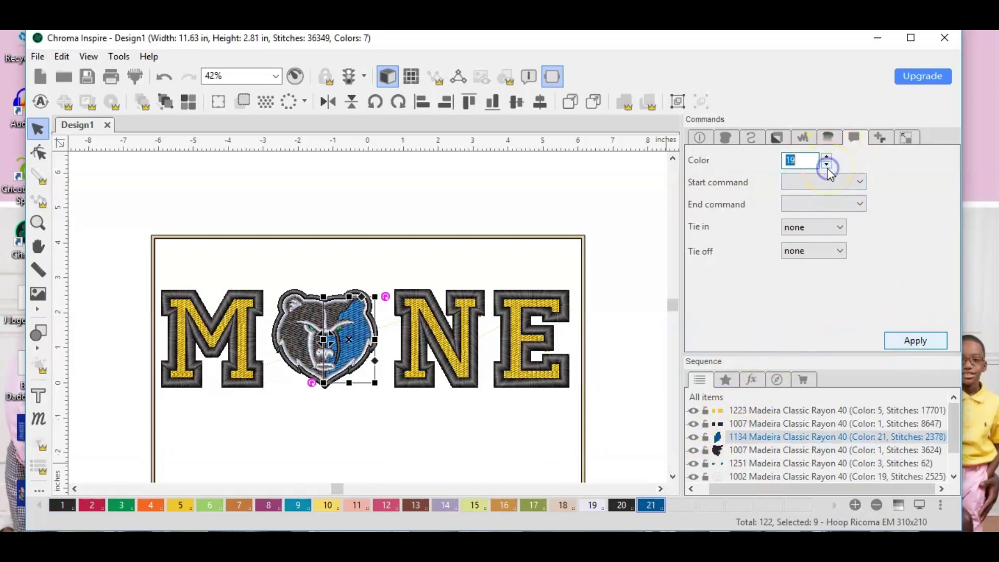
pyautogui.click(915, 341)
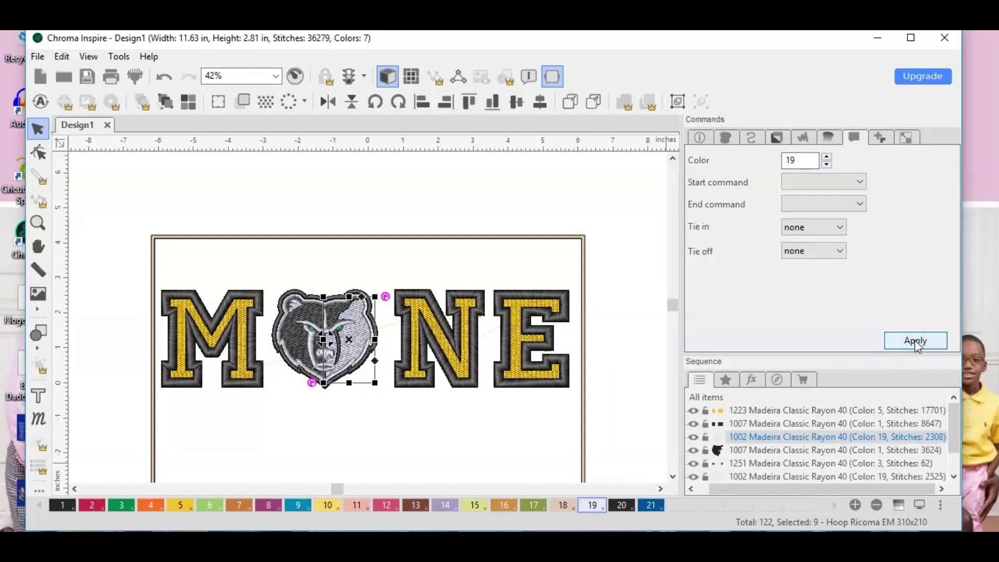
pyautogui.click(915, 340)
# - Change the bear's green eyes, thread 1251, to color 19 and deselect everything
pyautogui.click(957, 407)
pyautogui.click(723, 464)
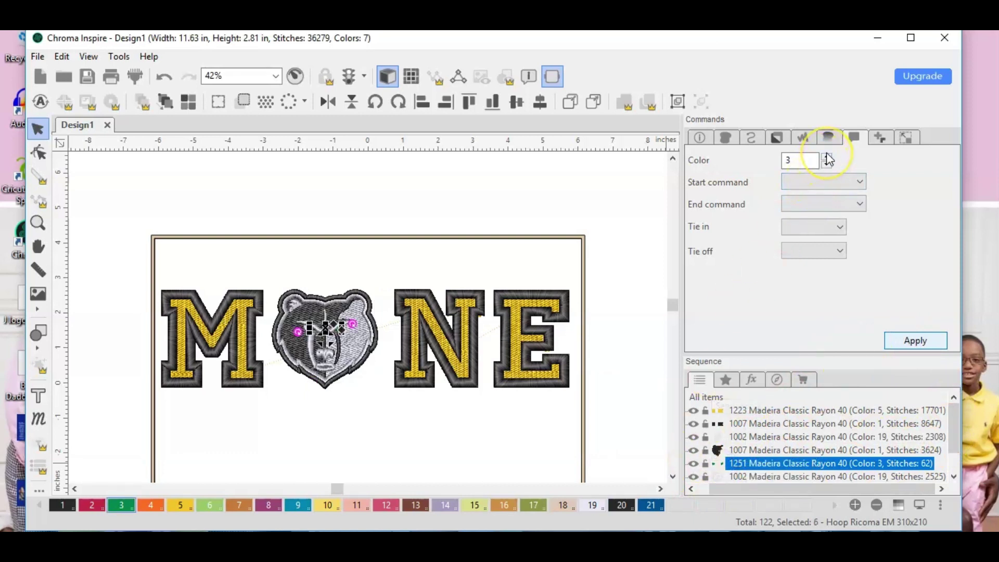
pyautogui.click(372, 431)
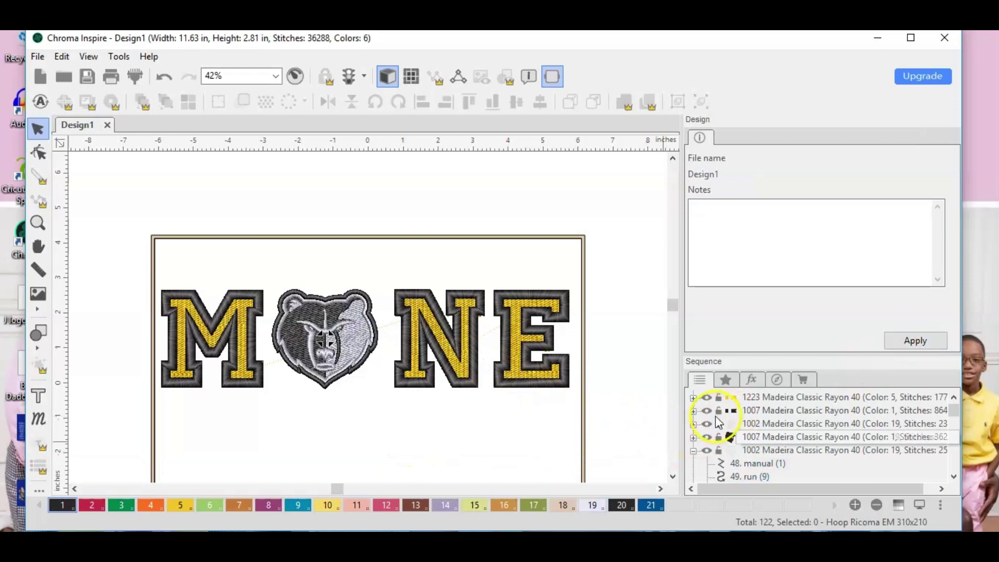
# - Change the yellow fills of the letters, thread 1223, to color 1 and deselect them
pyautogui.click(731, 398)
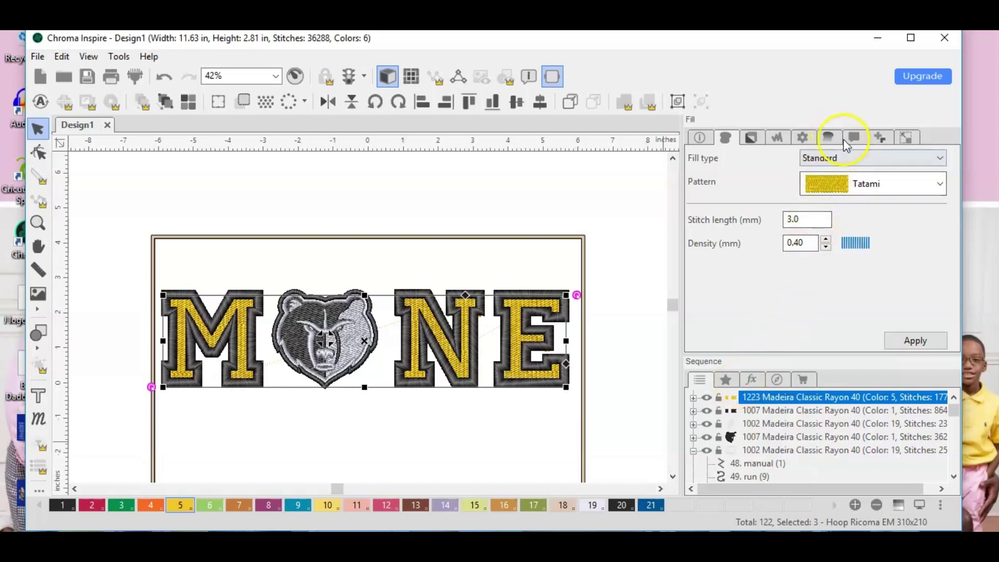
pyautogui.click(828, 138)
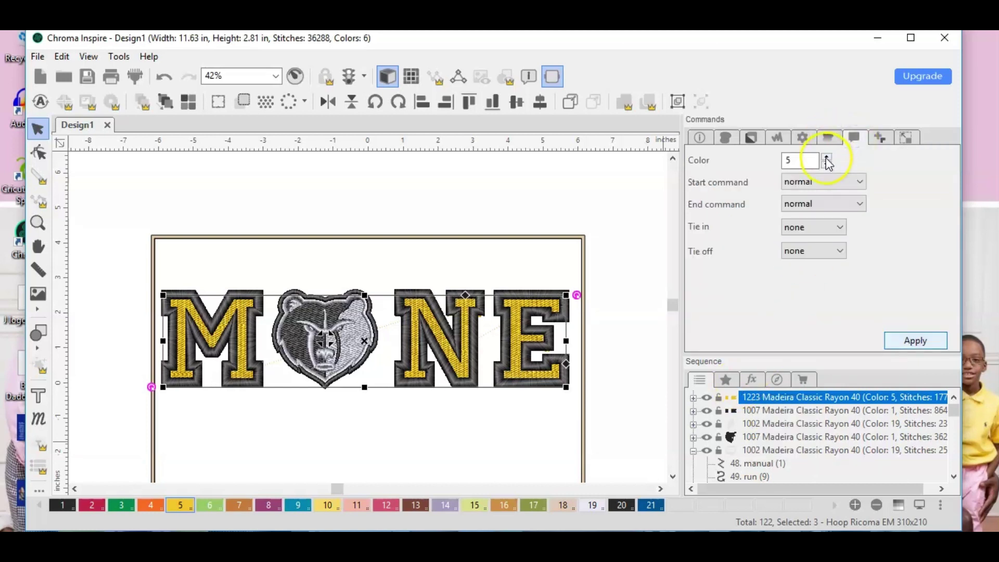
pyautogui.click(827, 167)
pyautogui.click(827, 167)
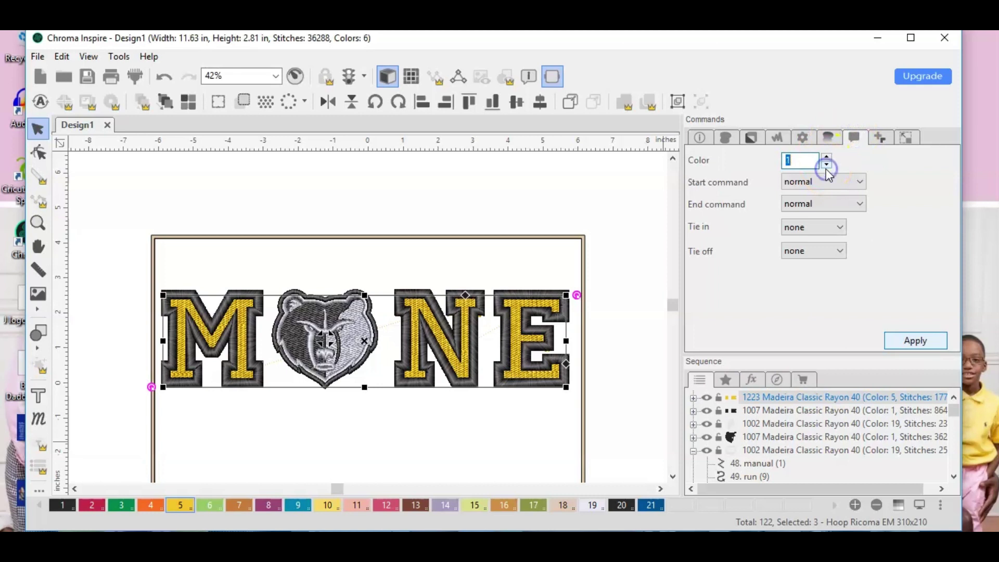
pyautogui.click(913, 339)
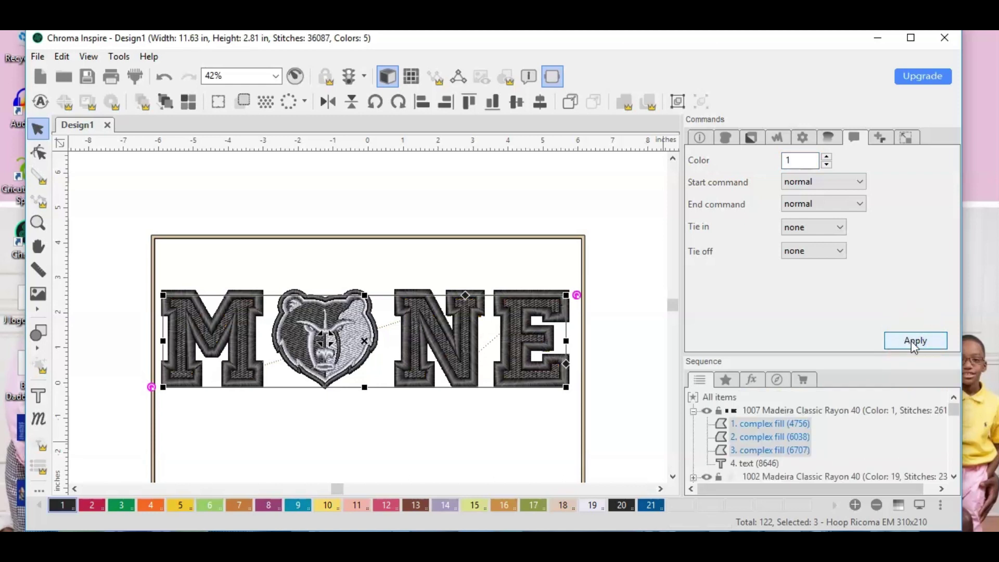
pyautogui.click(574, 223)
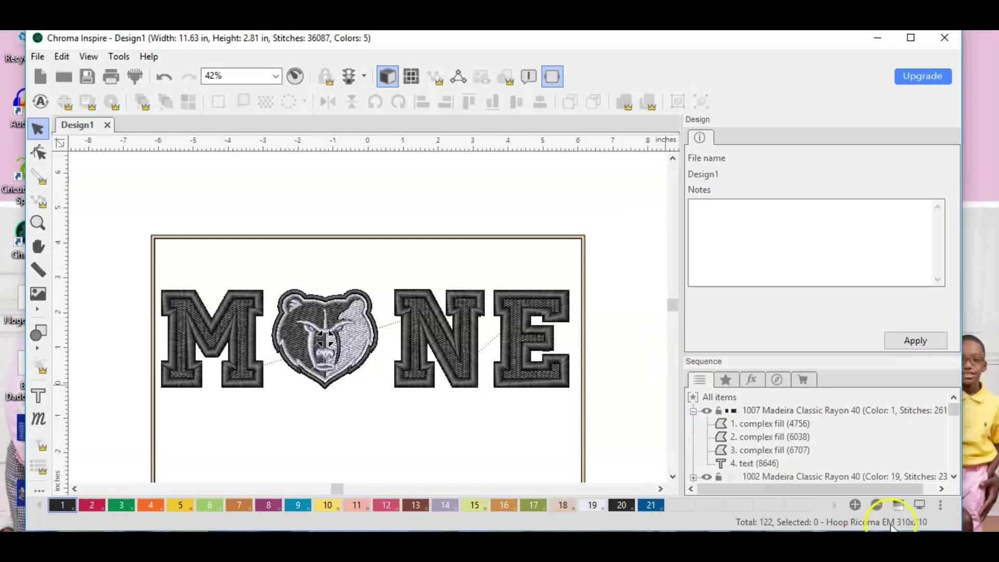
# - Try the design against a red workspace background and against a light yellow one
pyautogui.click(920, 509)
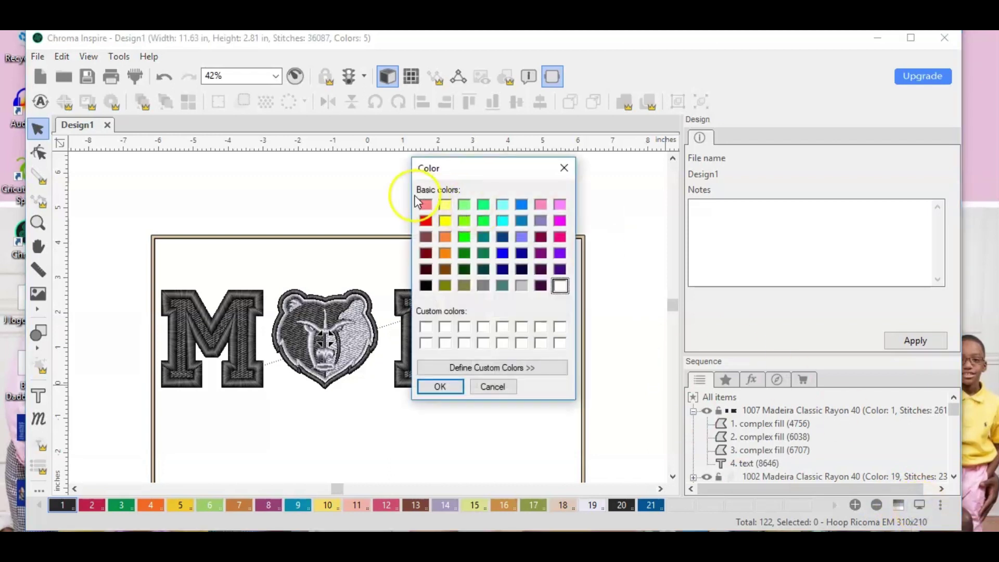
pyautogui.click(423, 222)
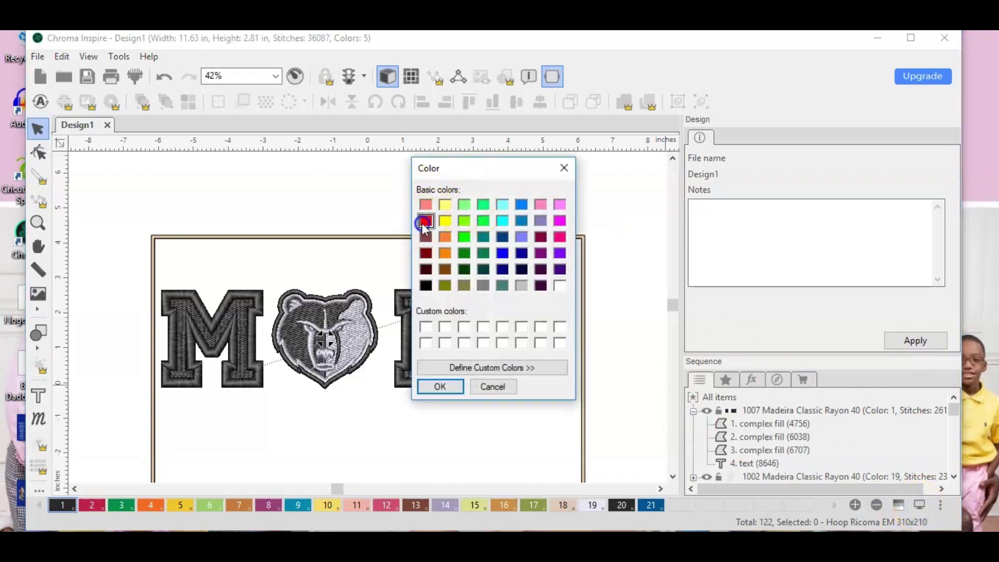
pyautogui.click(440, 386)
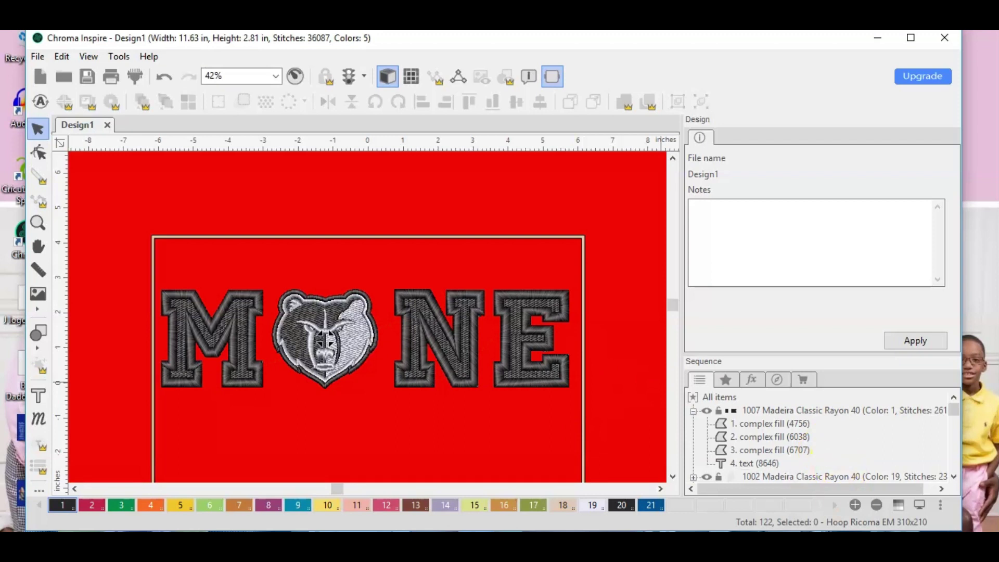
pyautogui.click(918, 508)
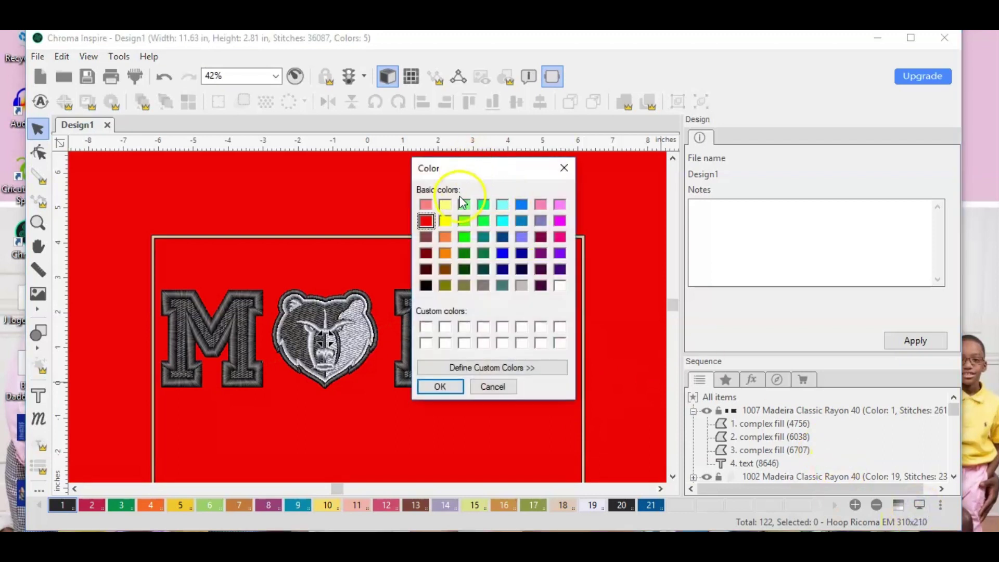
pyautogui.click(447, 205)
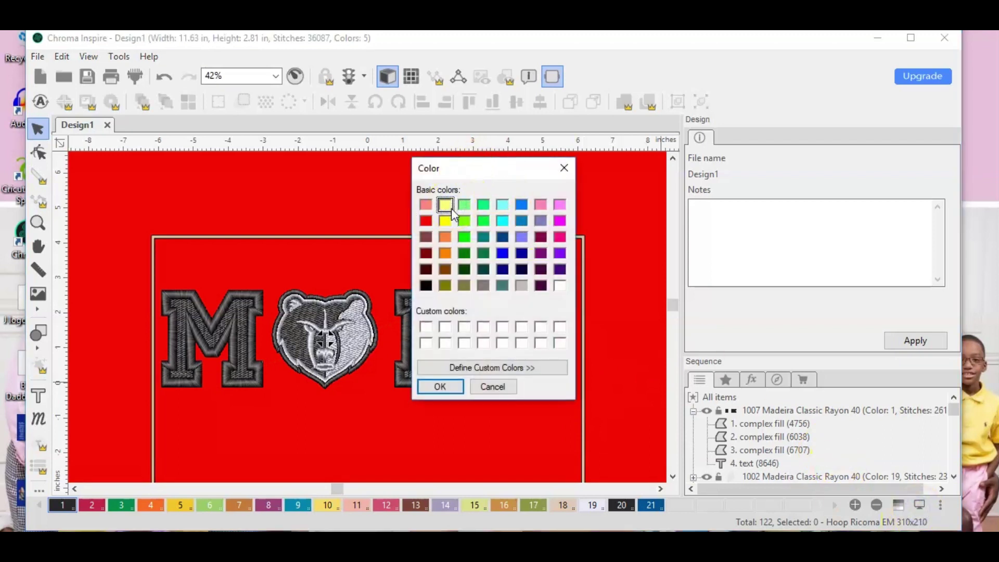
pyautogui.click(448, 386)
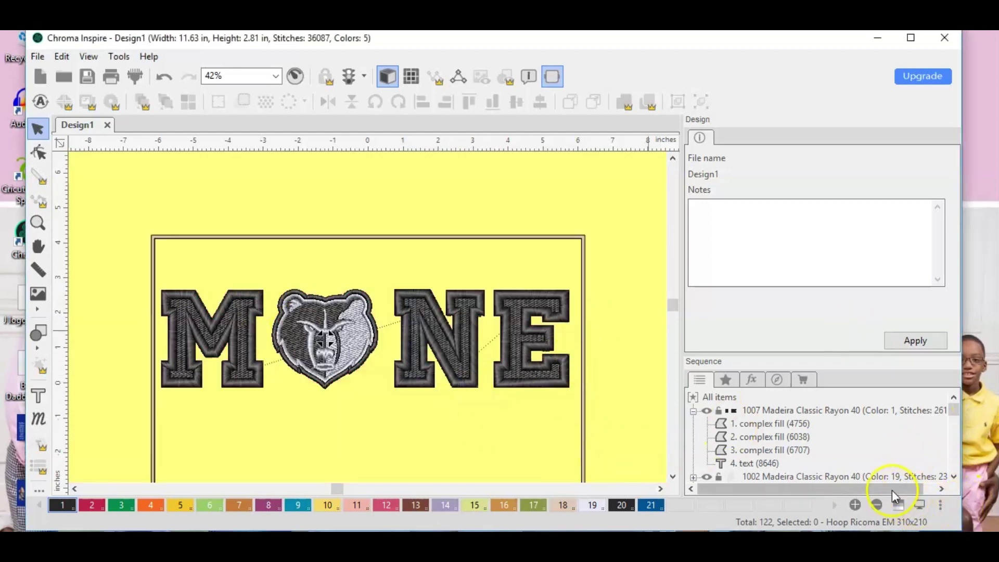
# - Set the workspace background back to white using the first custom color
pyautogui.click(923, 506)
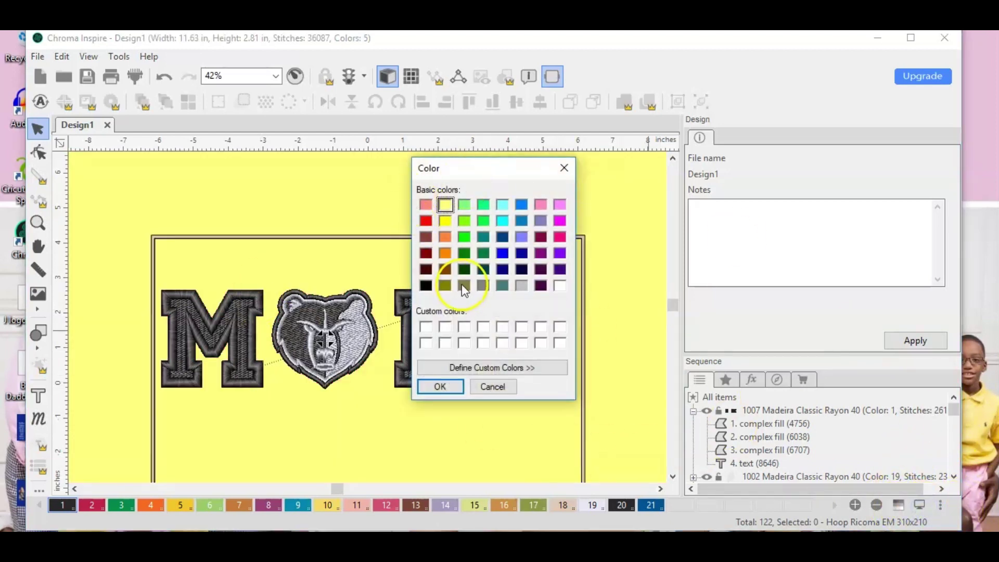
pyautogui.click(427, 327)
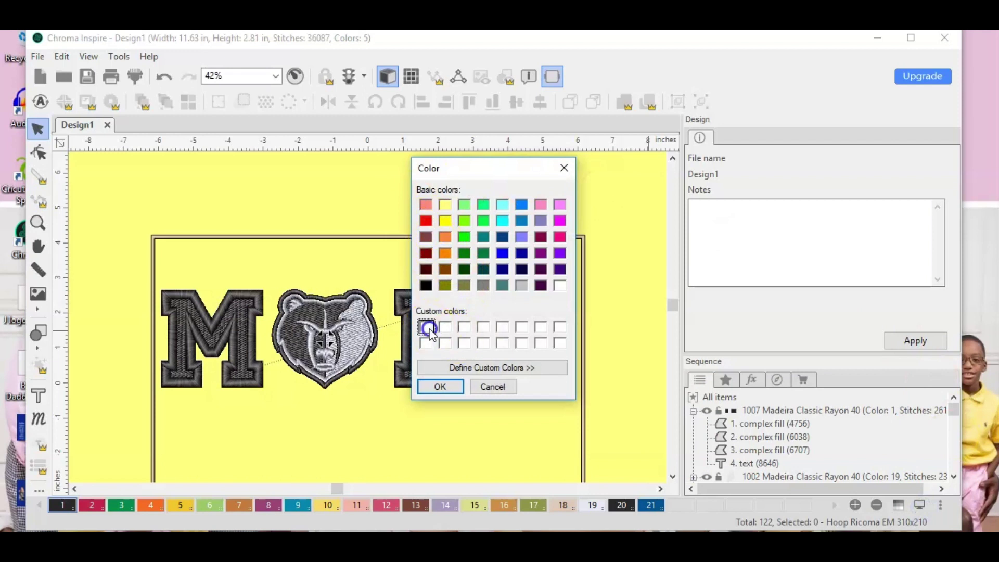
pyautogui.click(446, 387)
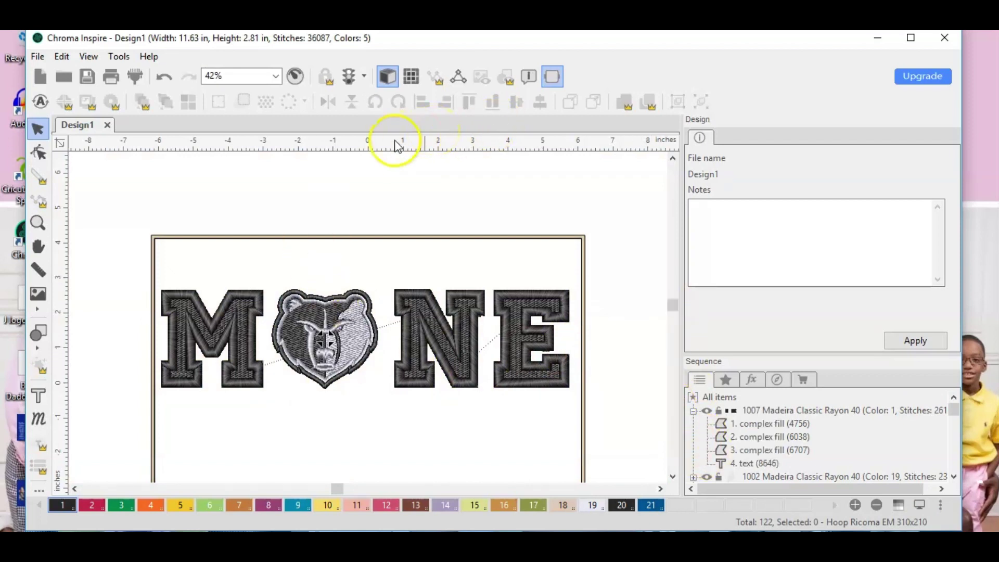
# - Show the command markers and run through the stitch simulation from the first stitch to the last
pyautogui.click(348, 79)
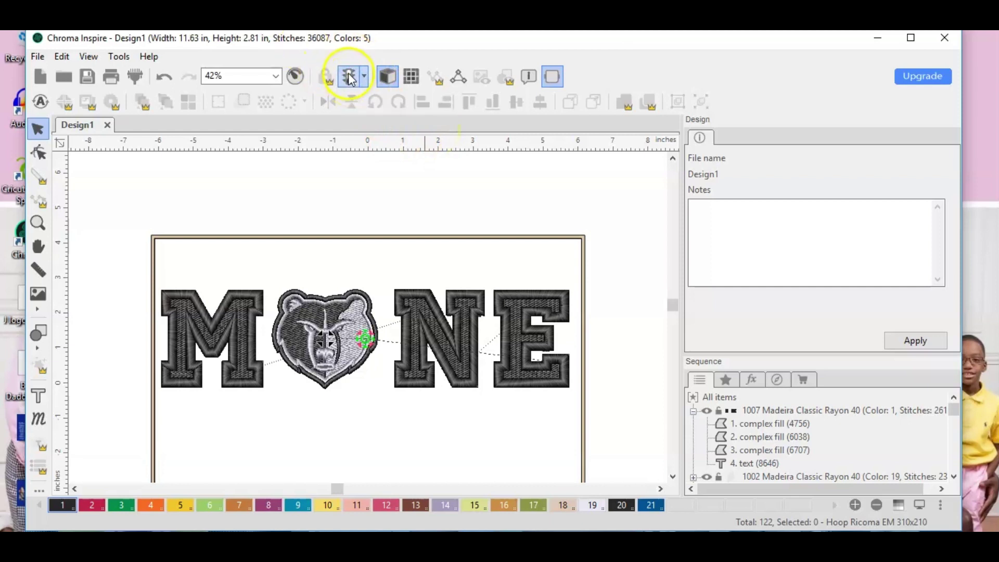
pyautogui.click(295, 76)
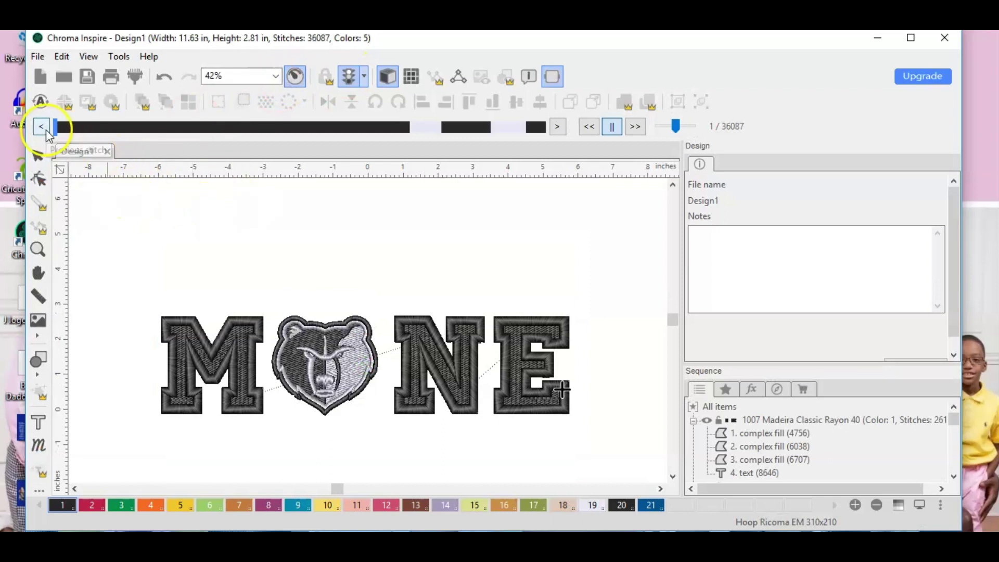
pyautogui.moveTo(56, 128)
pyautogui.mouseDown()
pyautogui.moveTo(243, 143)
pyautogui.moveTo(577, 127)
pyautogui.mouseUp()
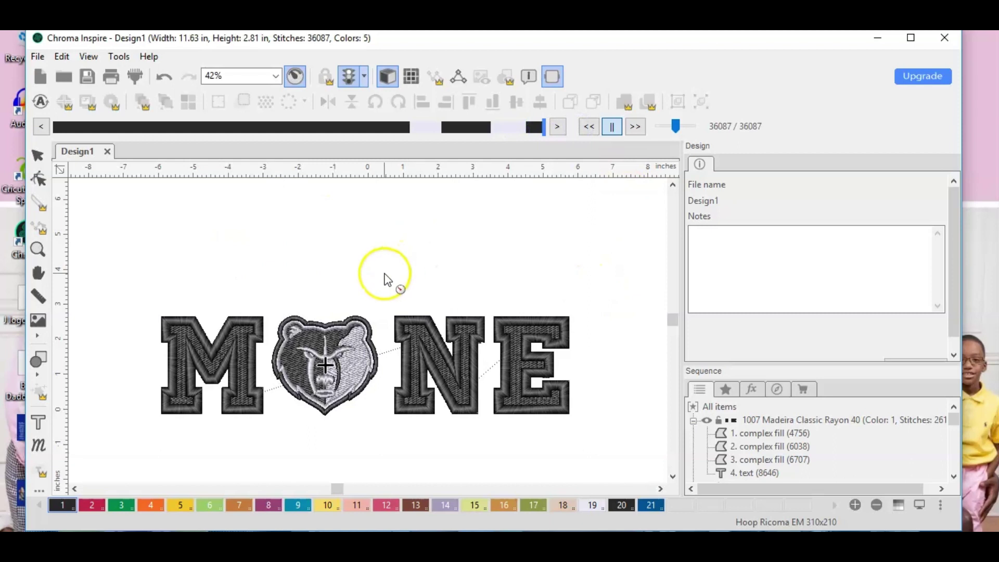
# - Open the print preview of the design and go to its second page
pyautogui.click(62, 56)
pyautogui.moveTo(96, 56)
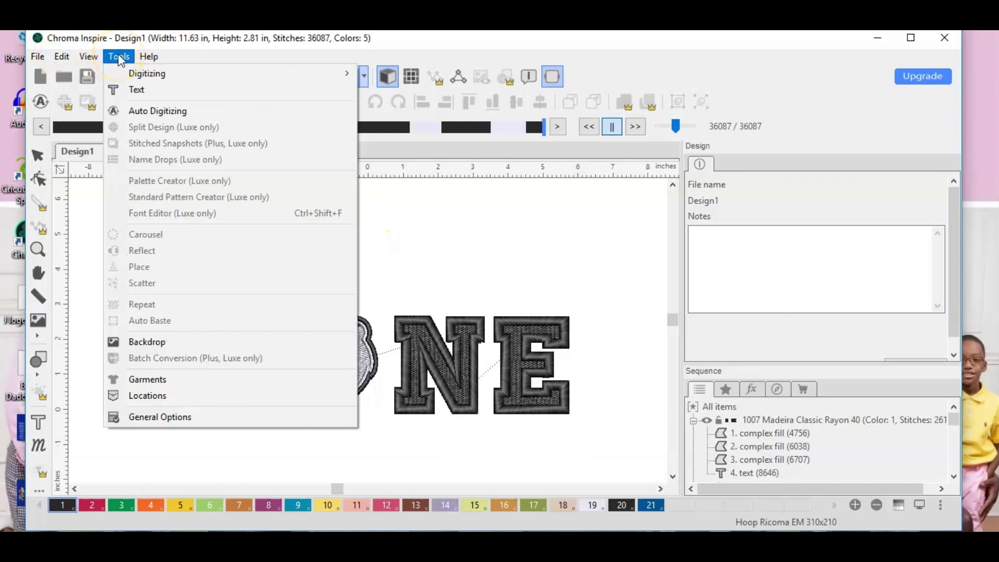
pyautogui.click(39, 56)
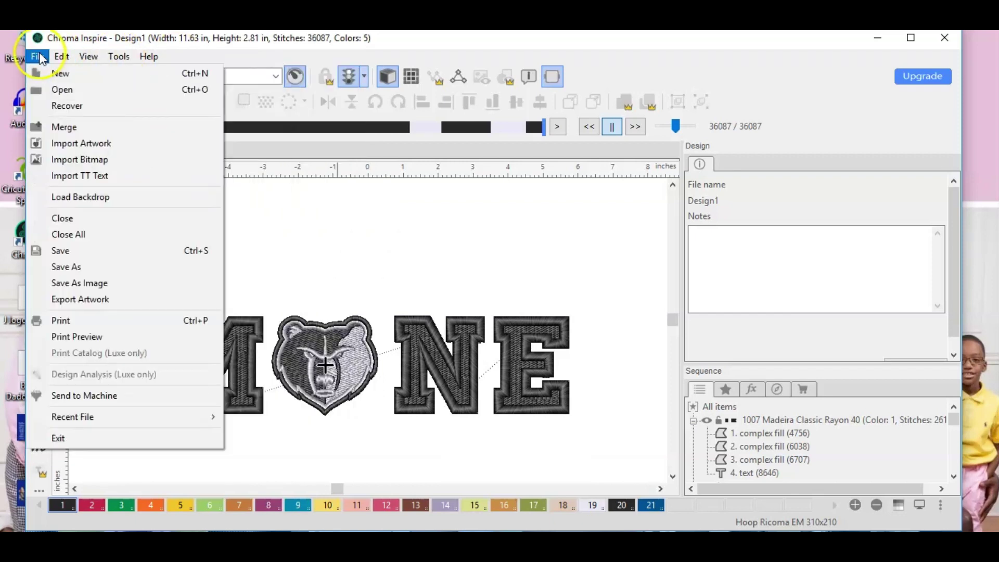
pyautogui.click(92, 326)
pyautogui.click(92, 336)
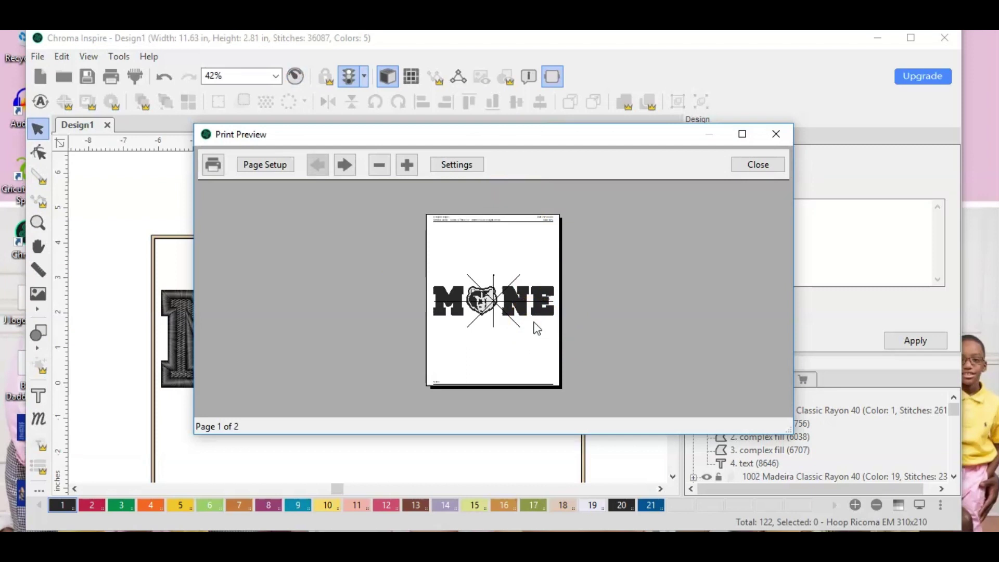
pyautogui.click(356, 160)
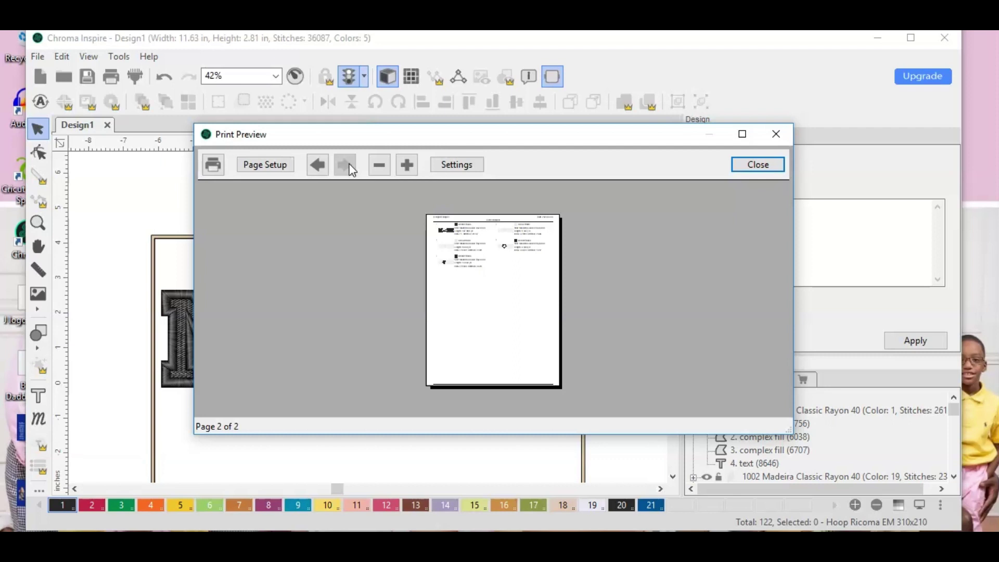
# - View the page setup without changing it and close the print preview
pyautogui.click(270, 164)
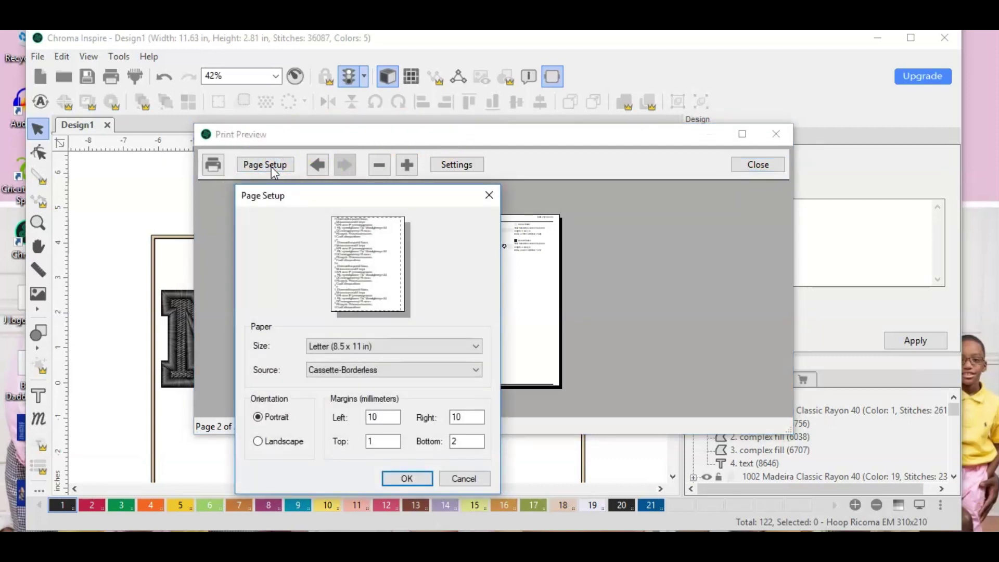
pyautogui.click(474, 481)
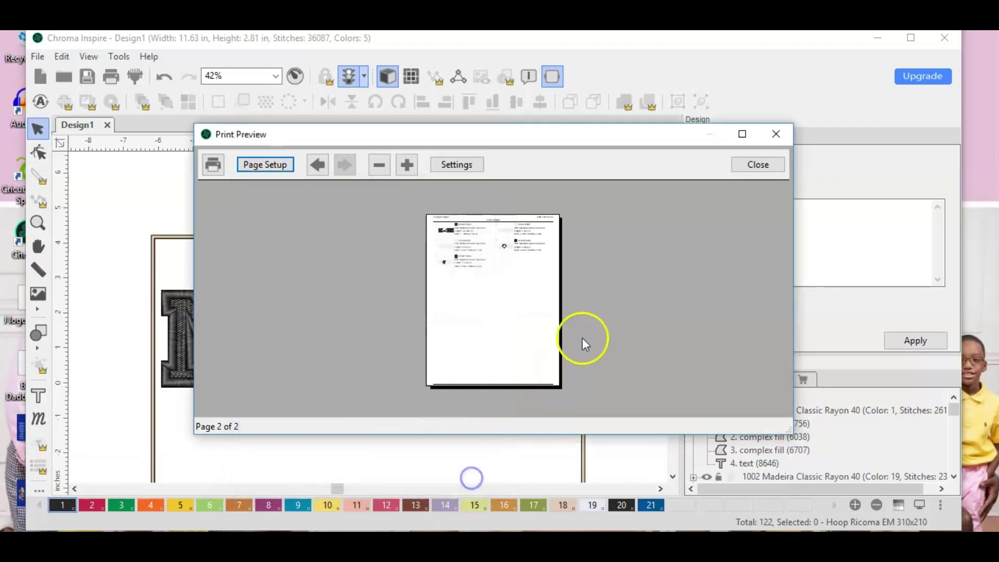
pyautogui.click(758, 165)
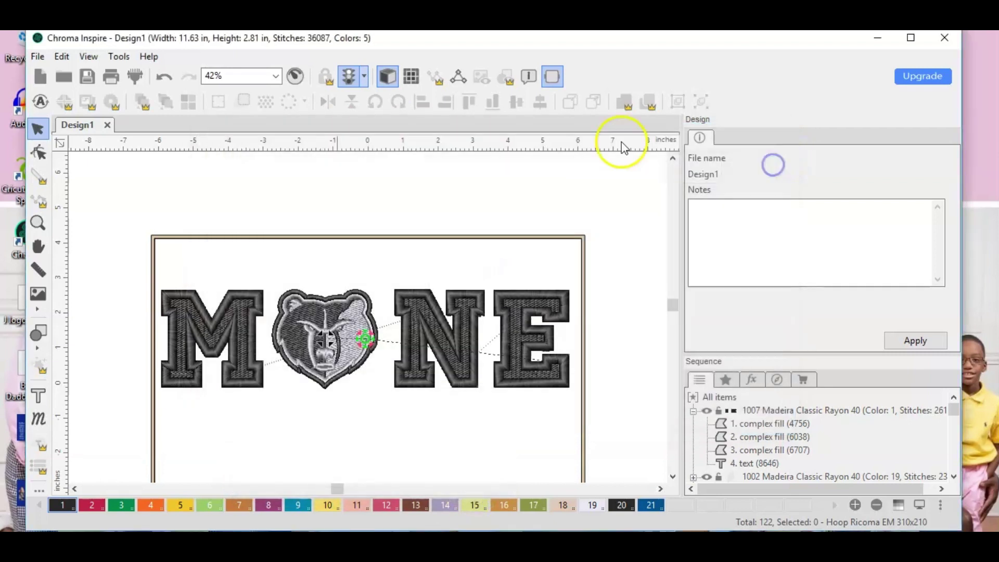
# - View the save settings for the design in the native Chroma (RDE) format and close them without saving
pyautogui.click(38, 56)
pyautogui.moveTo(88, 56)
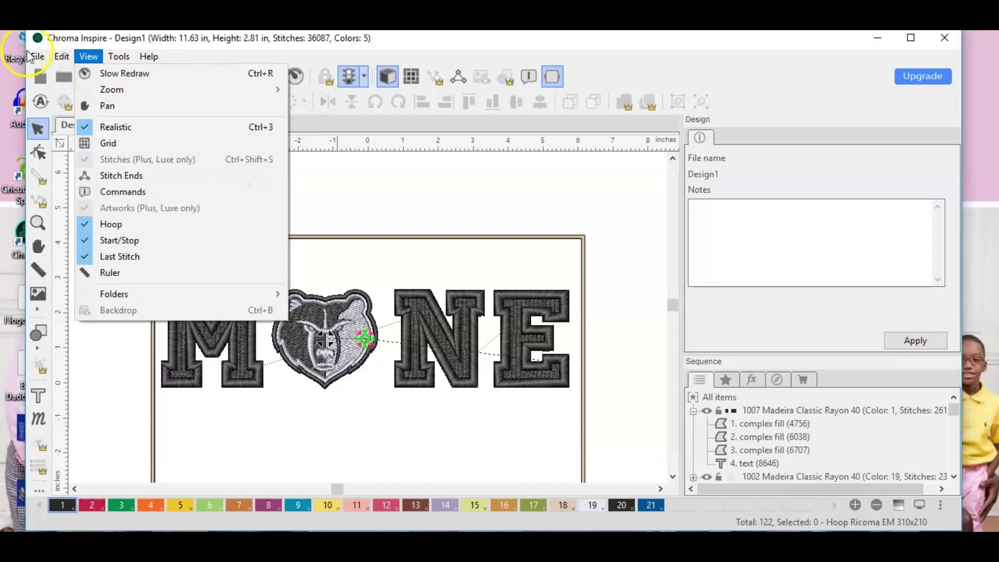
pyautogui.moveTo(33, 57)
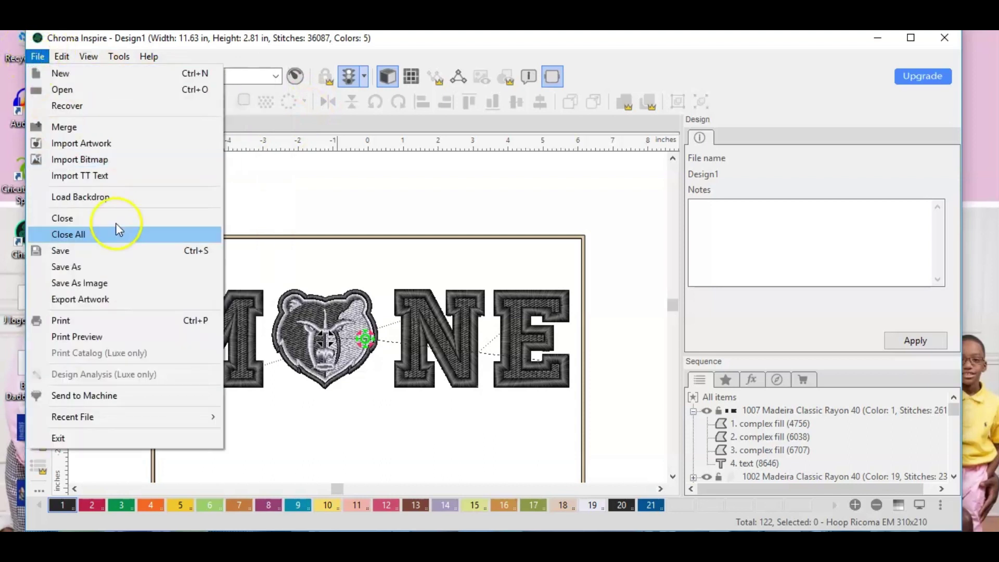
pyautogui.click(118, 249)
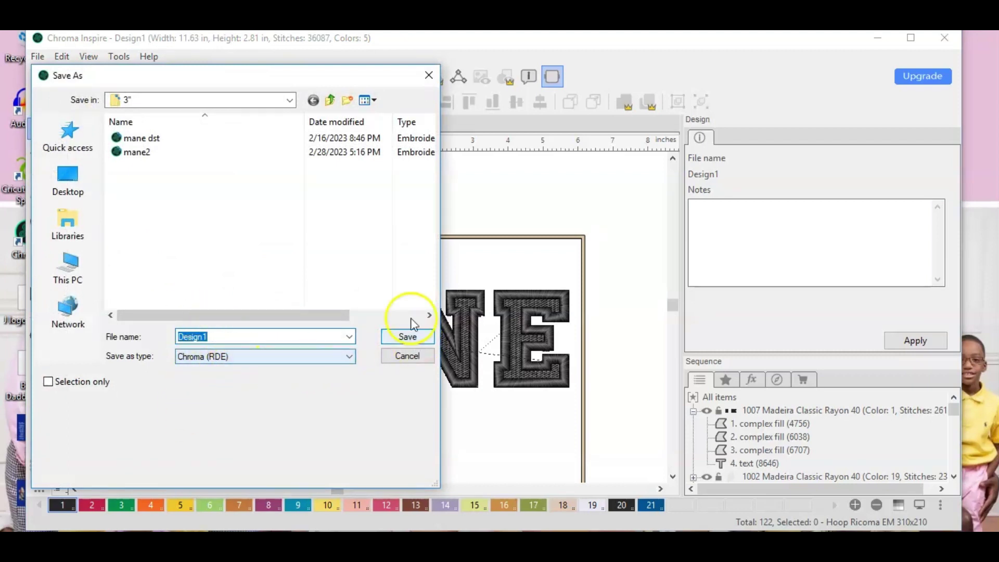
pyautogui.click(428, 76)
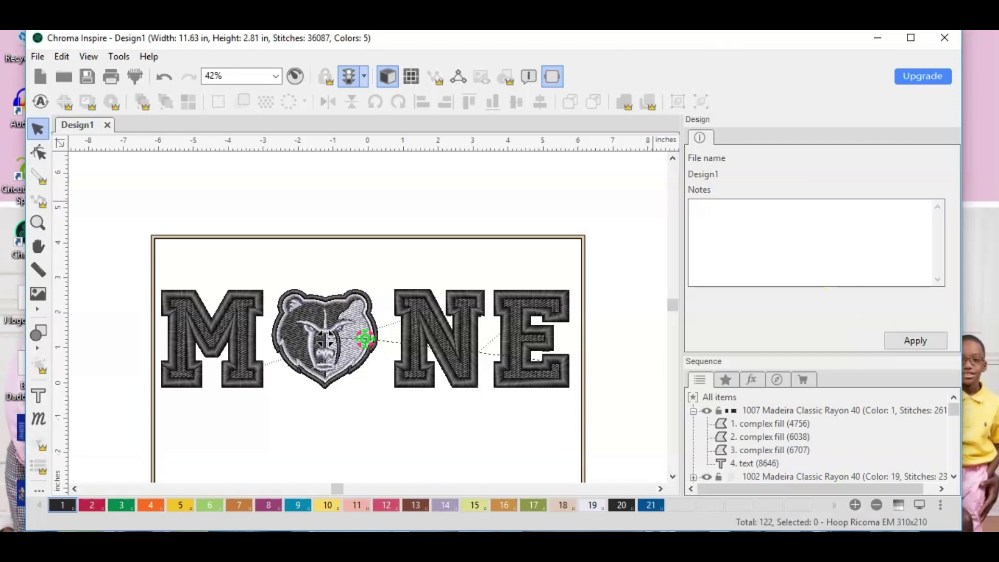
# - Start saving the design under a new file, choose the Ricoma/Tajima (DST) format, and cancel without saving
pyautogui.click(62, 56)
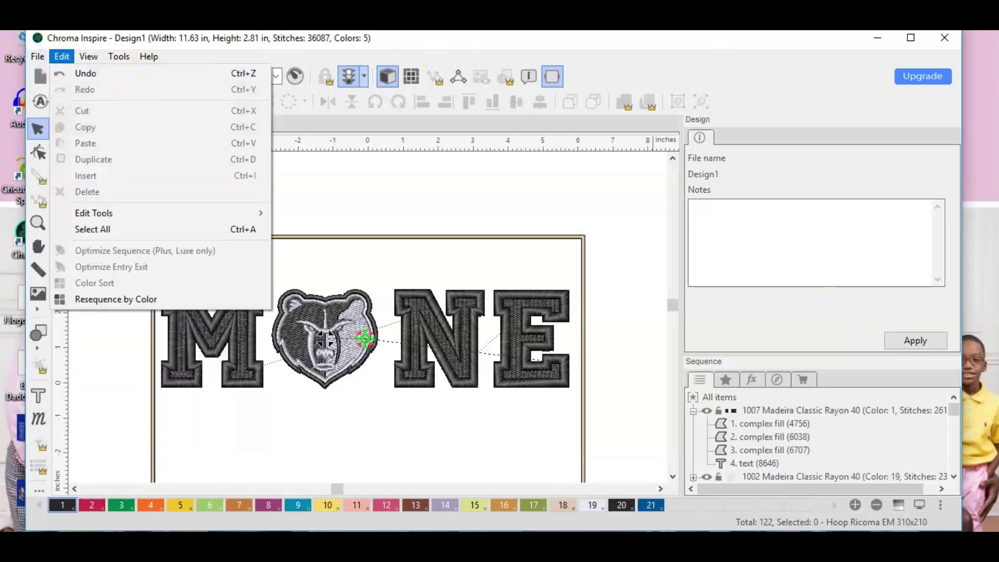
pyautogui.click(34, 56)
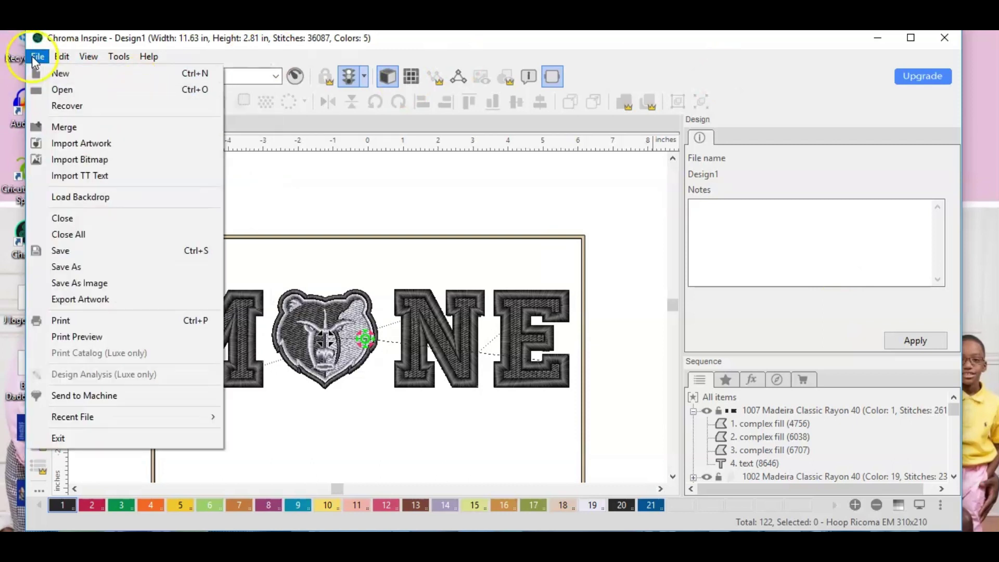
pyautogui.click(99, 266)
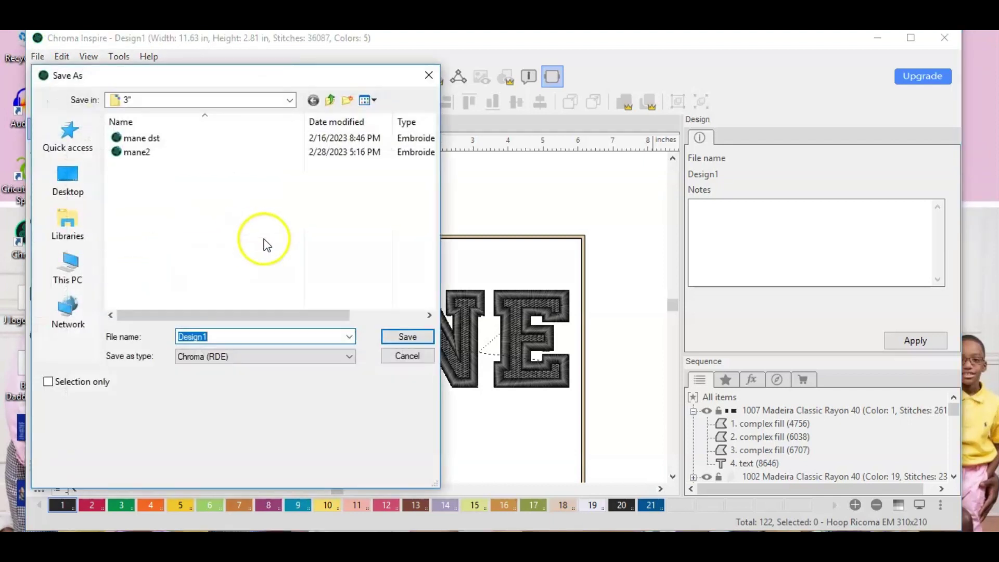
pyautogui.click(282, 356)
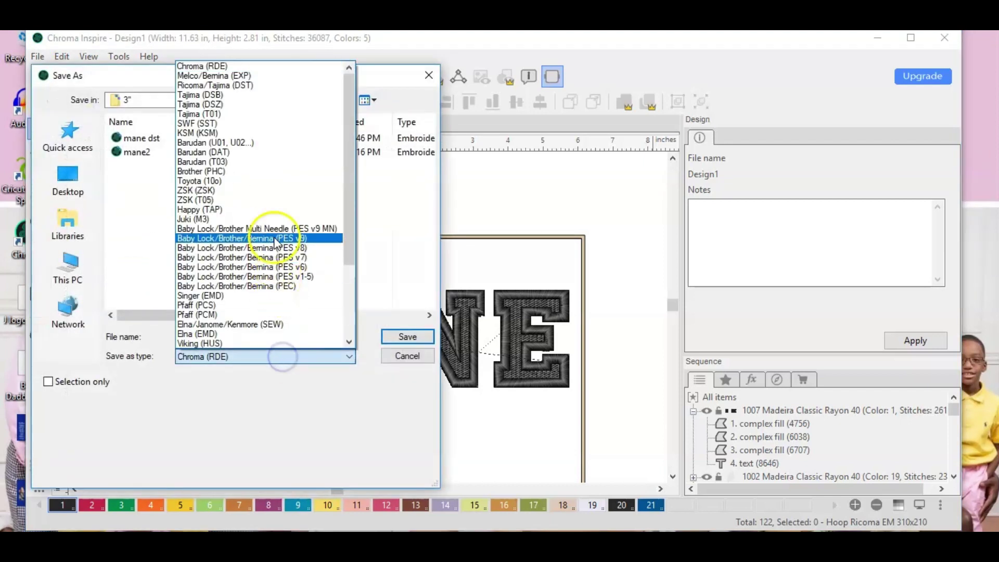
pyautogui.click(250, 85)
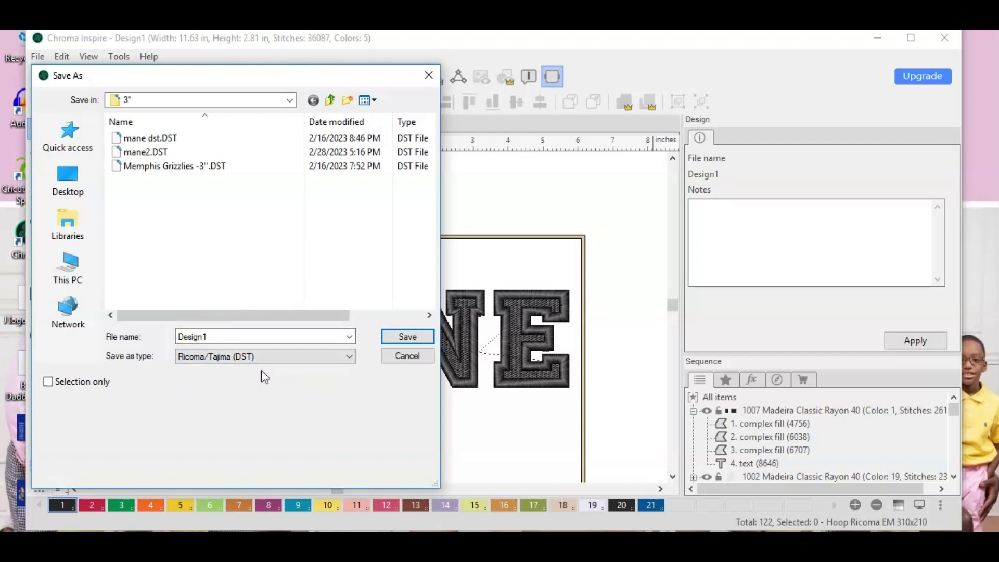
pyautogui.click(396, 358)
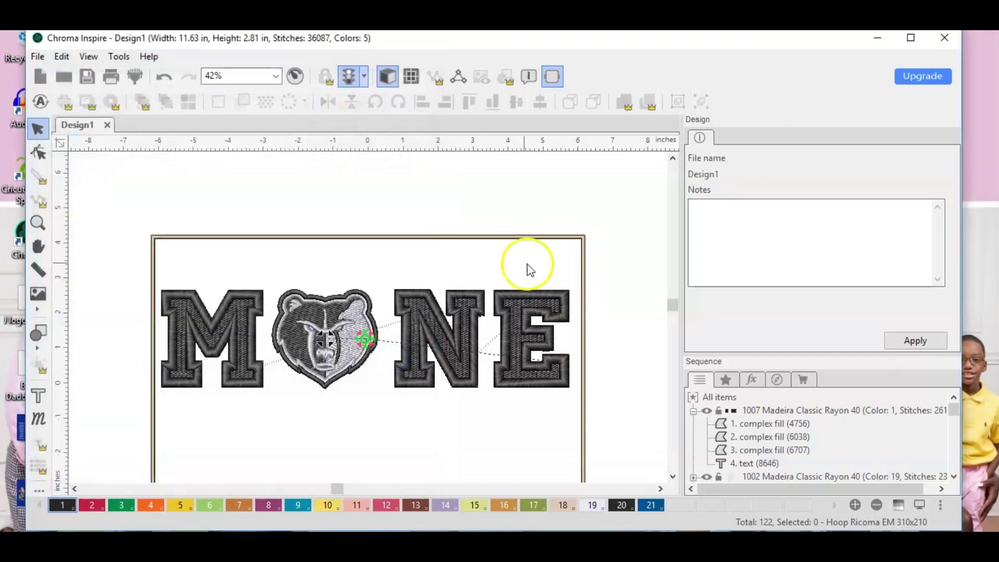